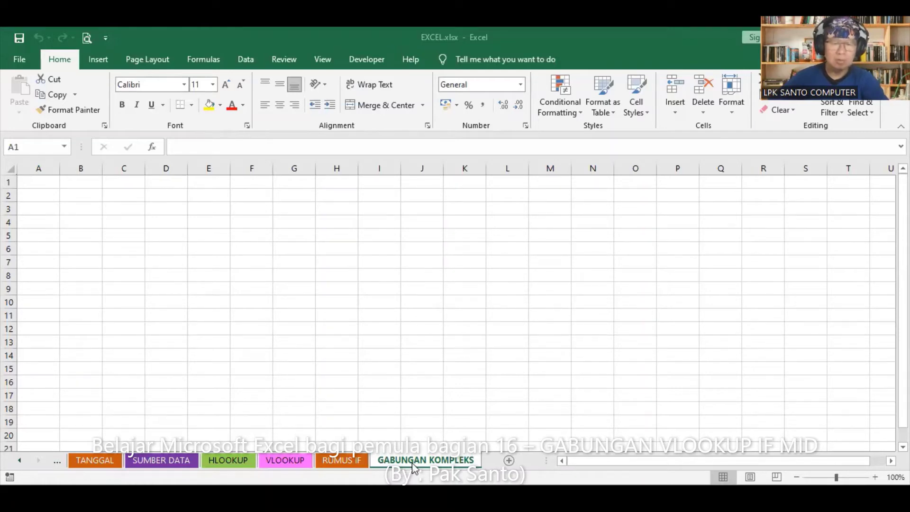
Color the GABUNGAN KOMPLEKS sheet tab dark red.
click(451, 463)
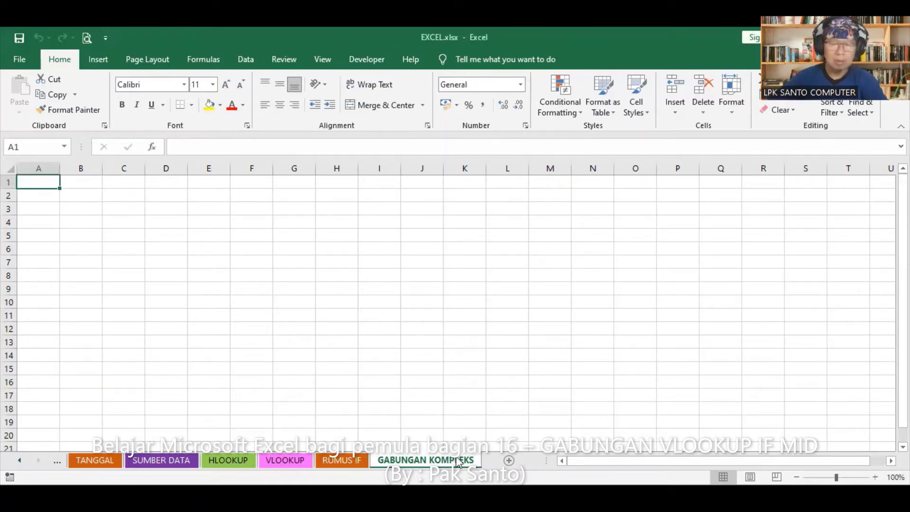
right_click(453, 462)
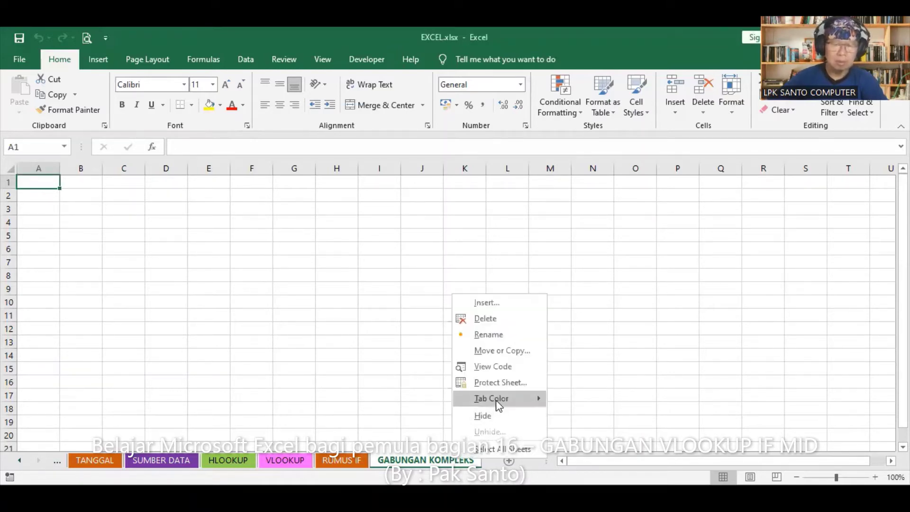
mouse_move(491, 398)
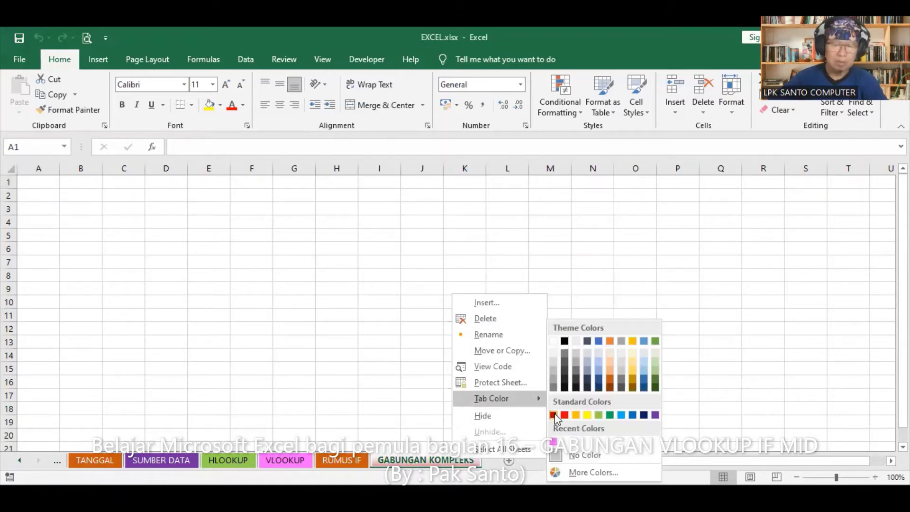
click(554, 415)
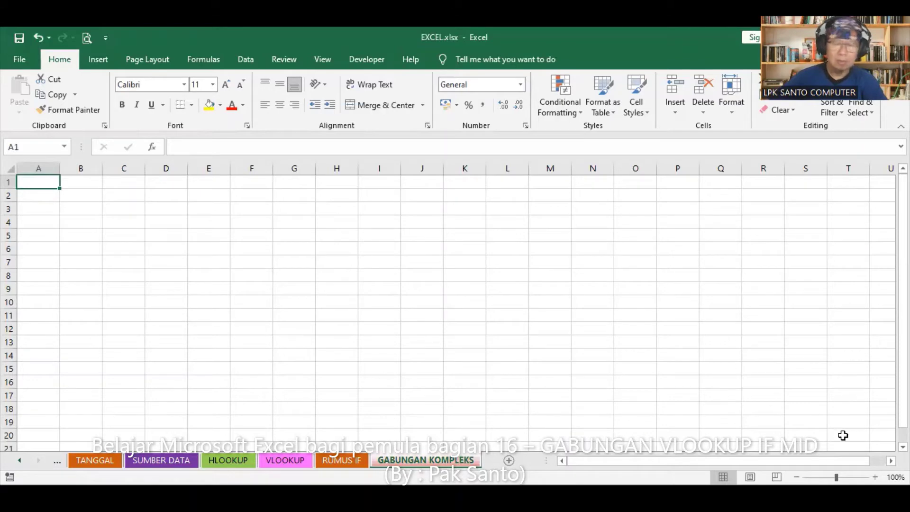
Zoom in and enter SD, SMP and SMA in F2:F4.
click(876, 477)
click(876, 477)
click(875, 477)
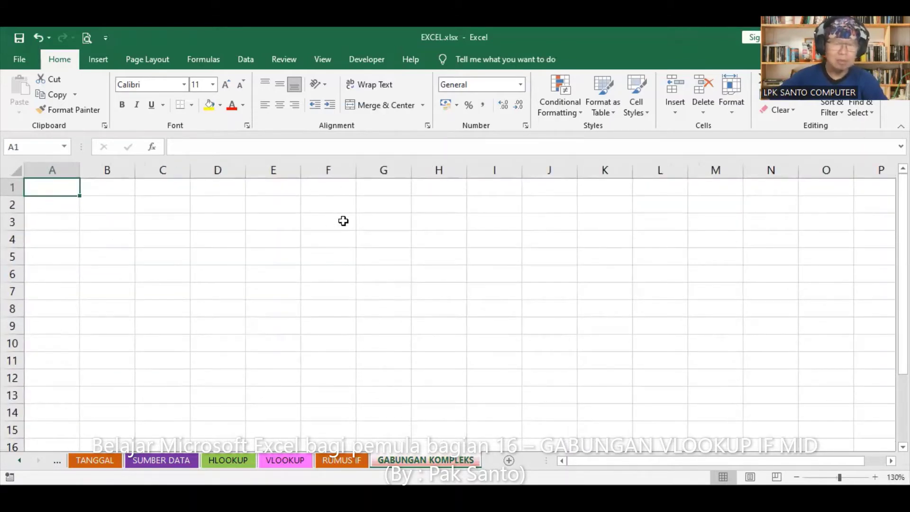
click(386, 188)
click(338, 206)
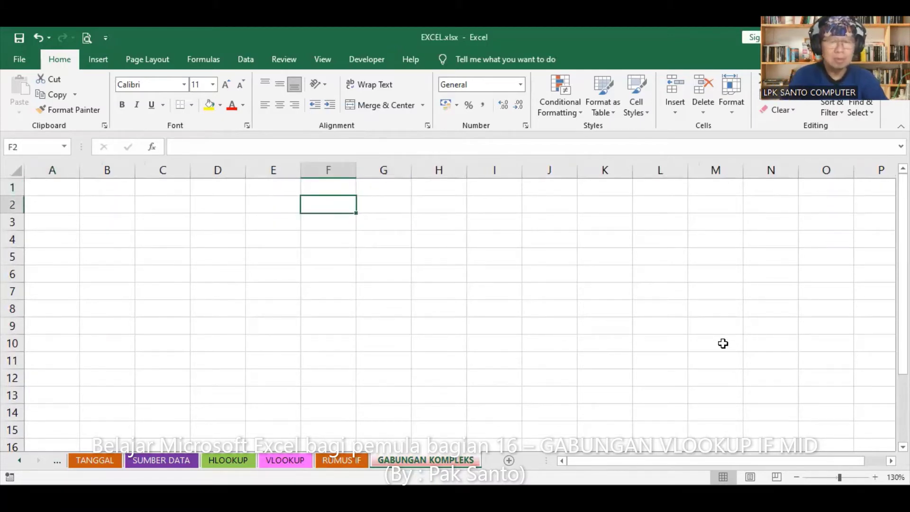
text(SD)
key(Return)
text(SM)
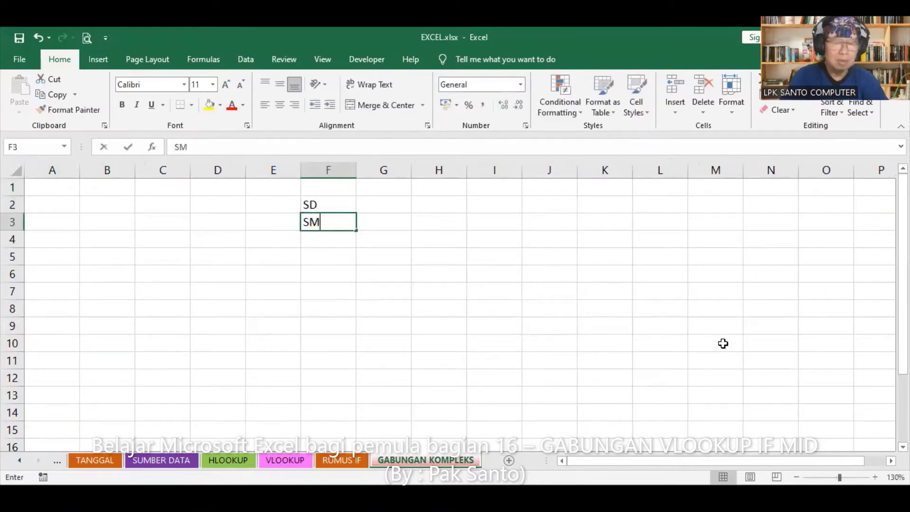
text(P)
key(Return)
text(SMA)
key(Return)
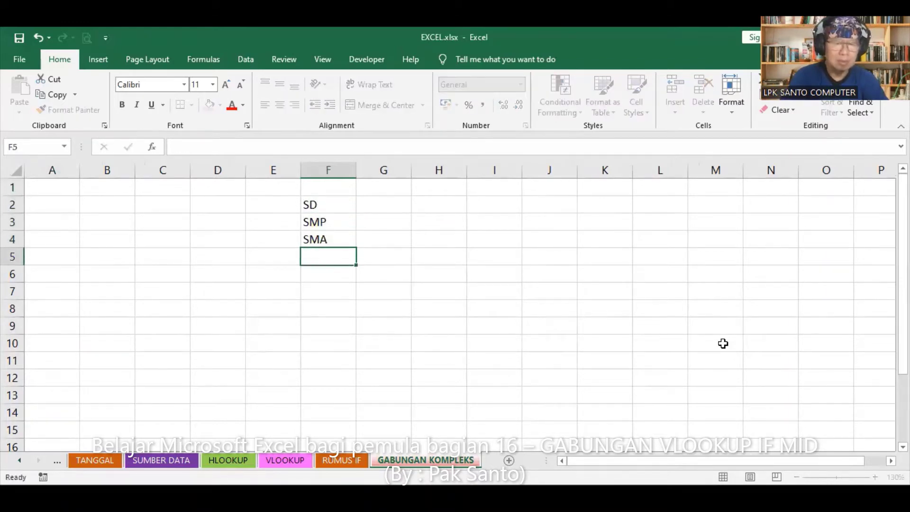
Enter SMK, D3 and S1 in F5:F7, then zoom to 140%.
text(SMK)
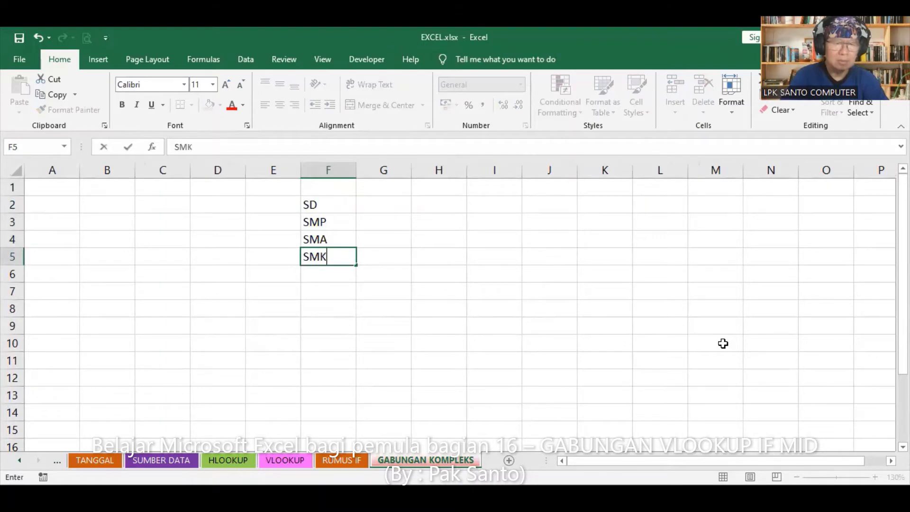
key(Return)
text(D)
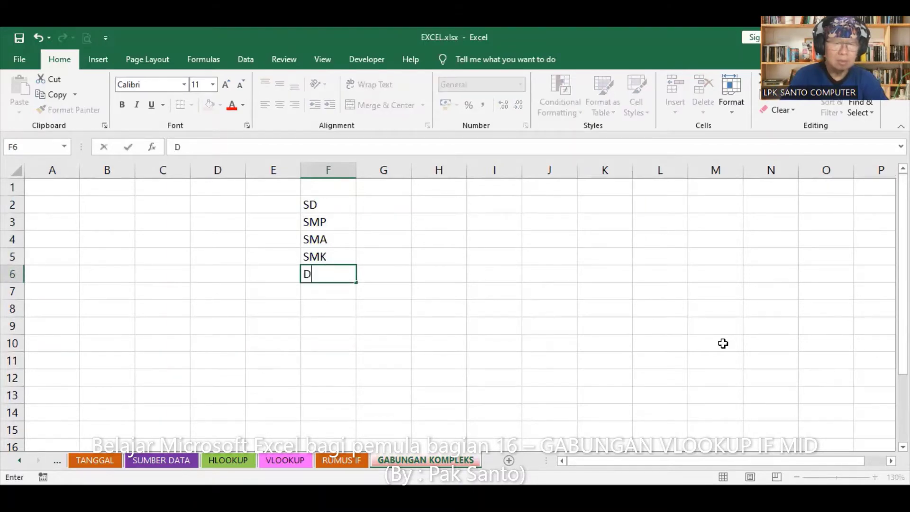
text(3)
key(Return)
text(S1)
key(Return)
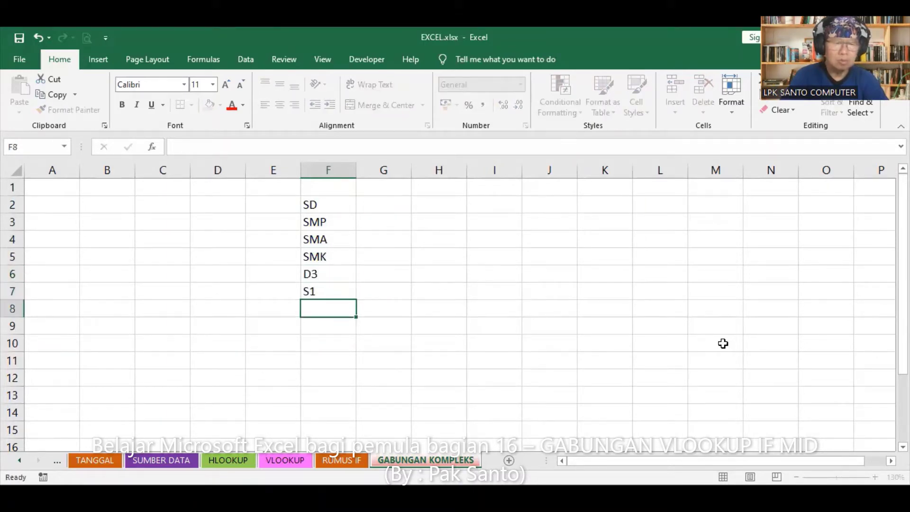
click(876, 477)
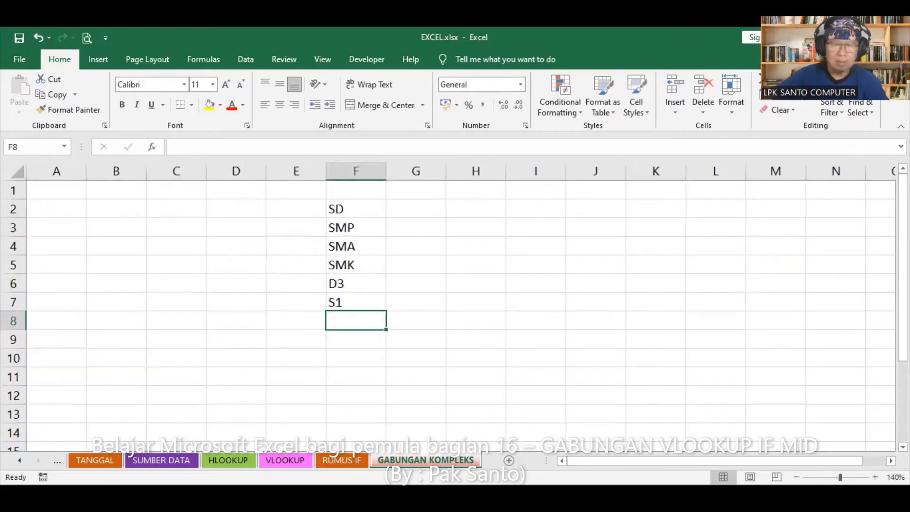
click(891, 460)
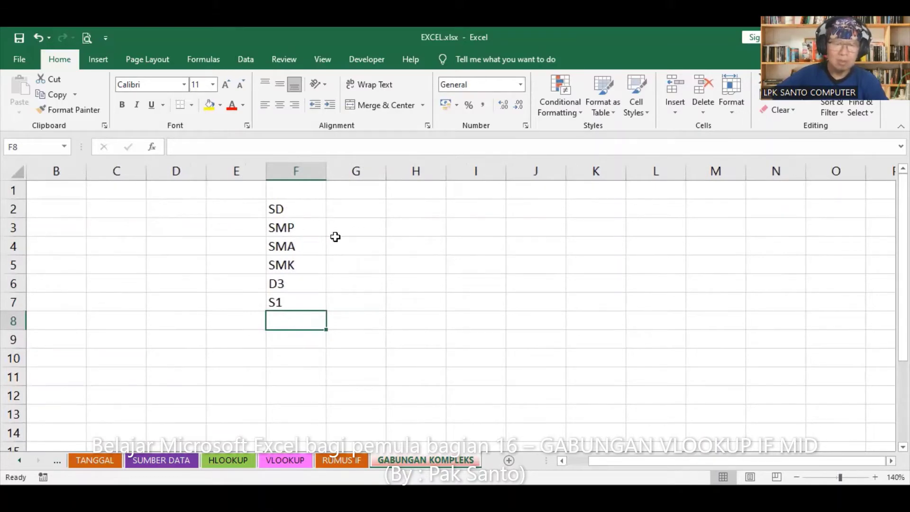
Enter the heading PRIA in G1 and WANITA in H1.
click(359, 188)
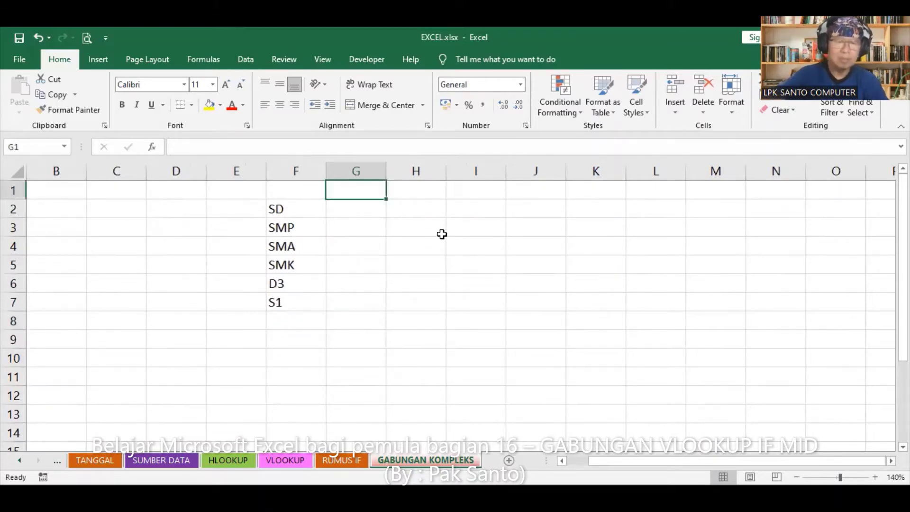
text(PRIA)
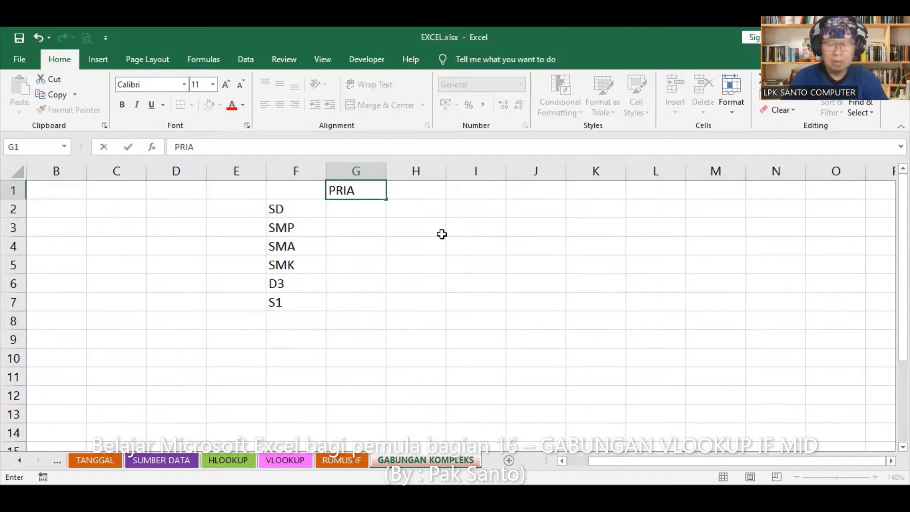
key(Right)
text(WANITA)
key(Return)
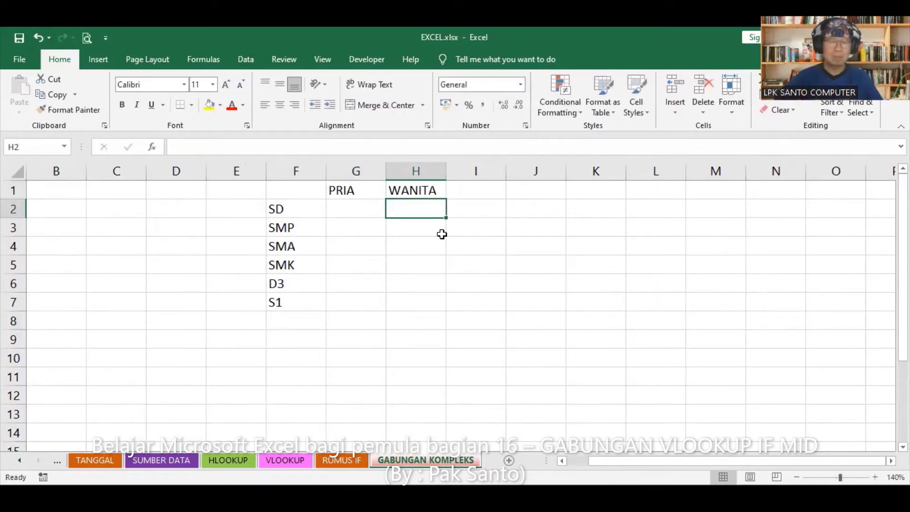
click(355, 210)
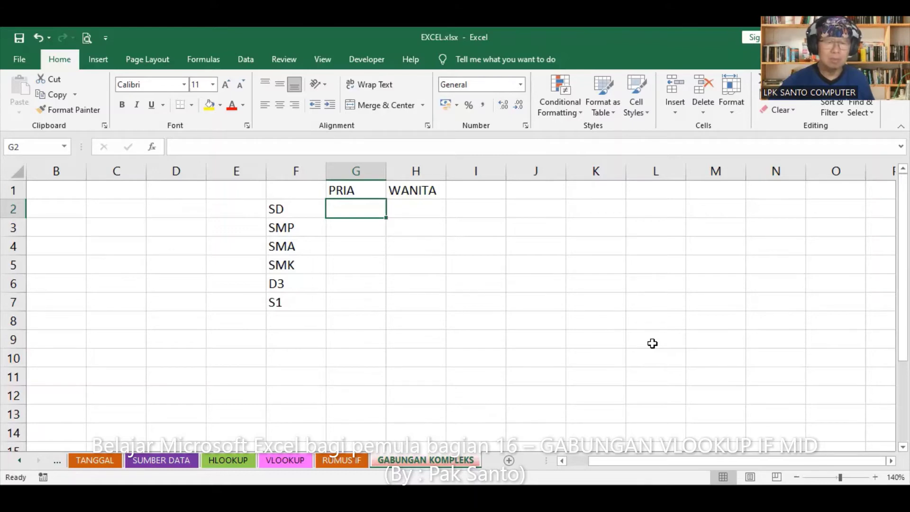
Enter 10, 12.5, 20, 20, 35 and 50 down G2:G7.
text(10)
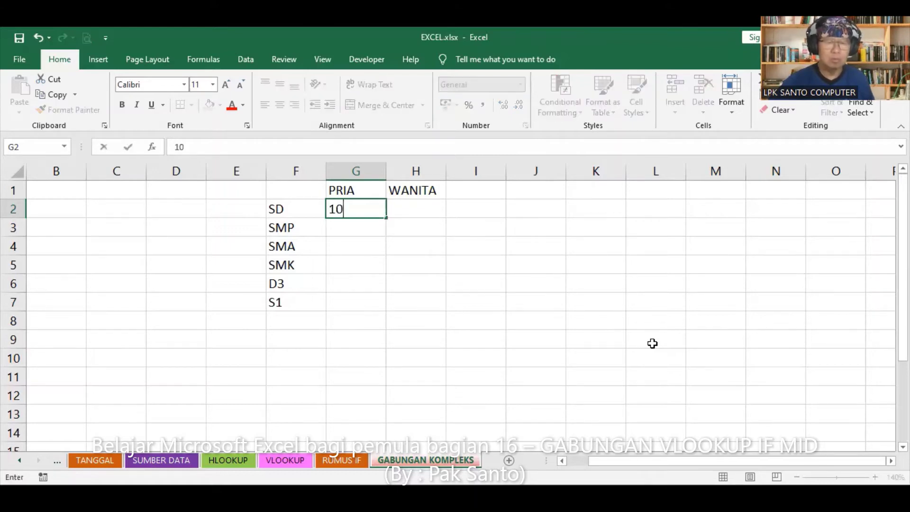
key(Return)
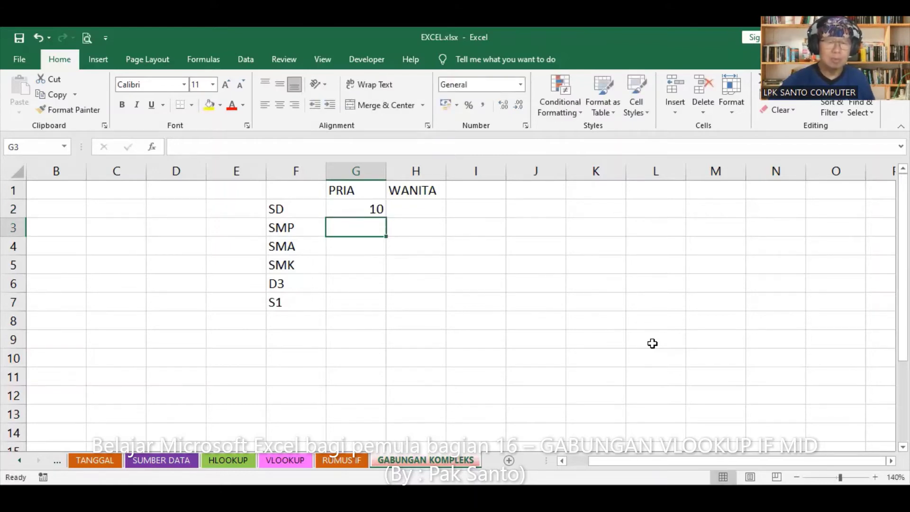
text(12)
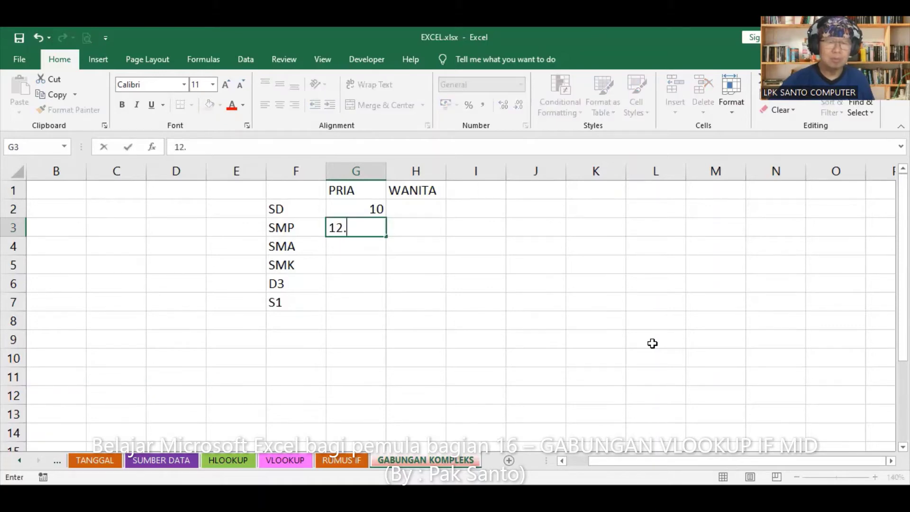
text(.5)
key(Return)
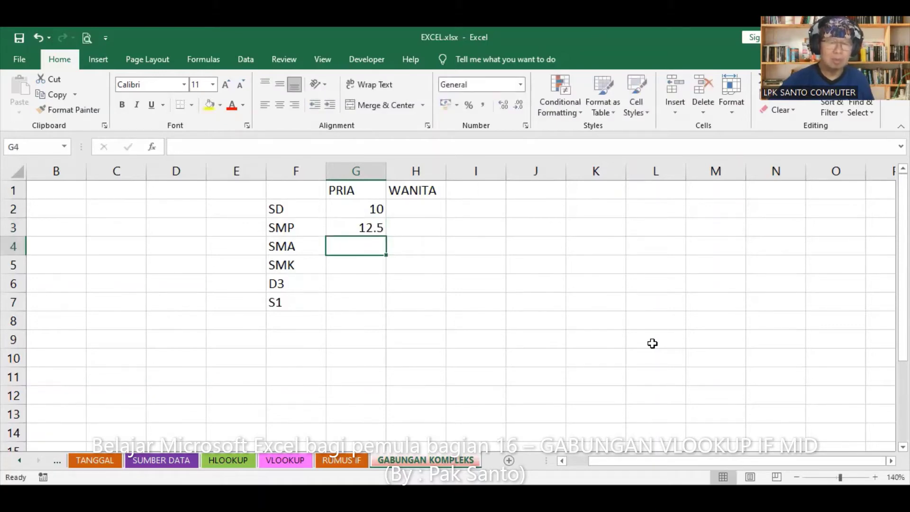
text(20)
key(Return)
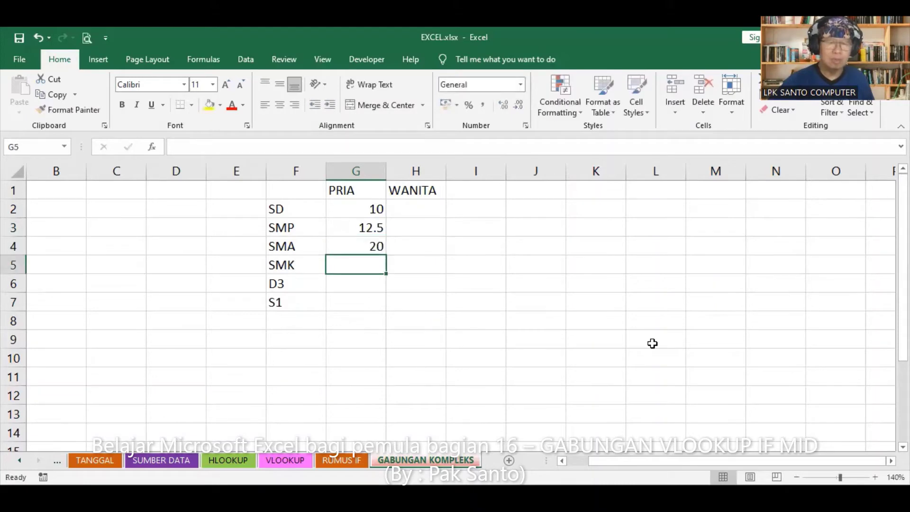
text(20)
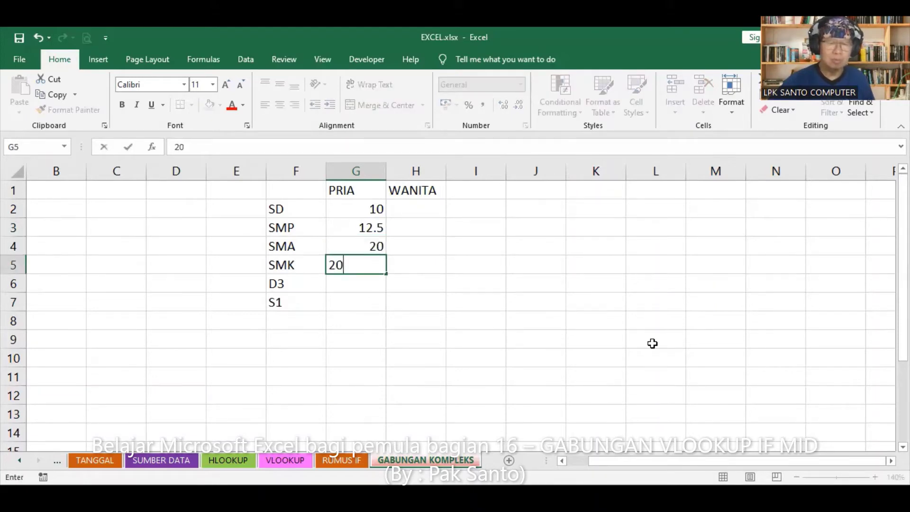
key(Return)
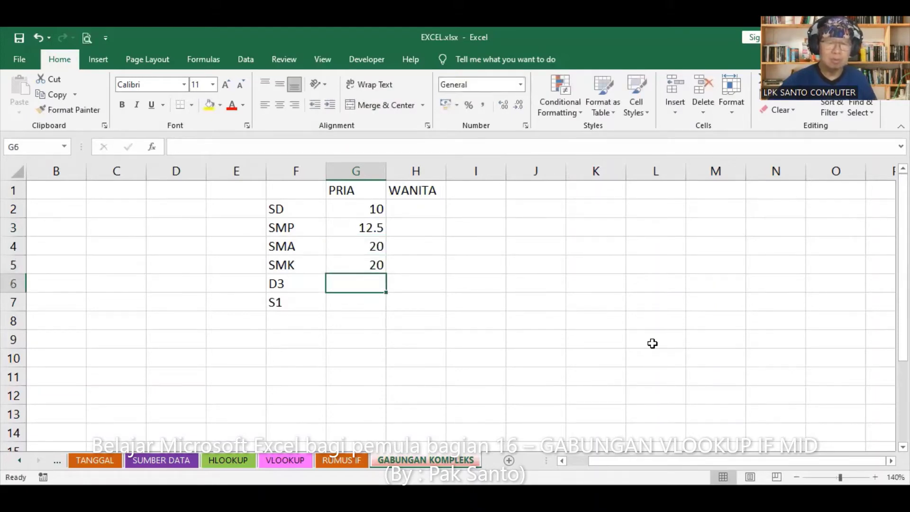
text(35)
key(Return)
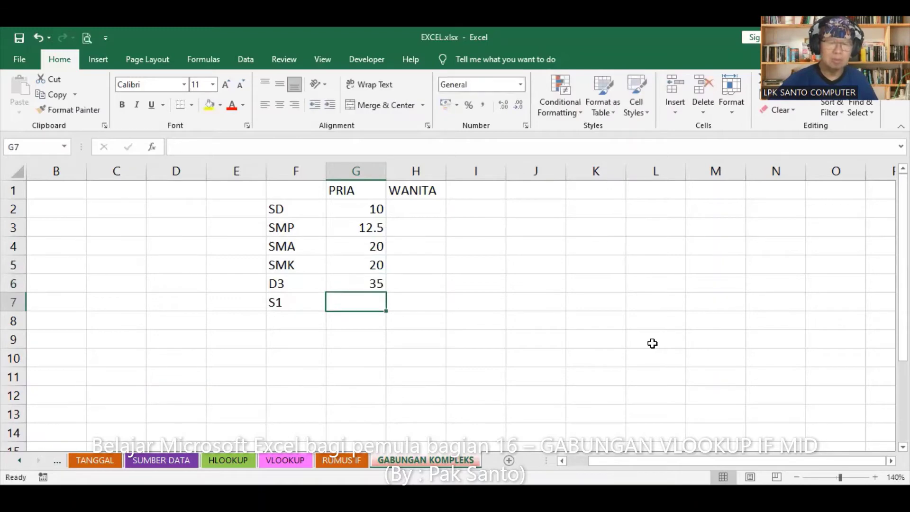
text(50)
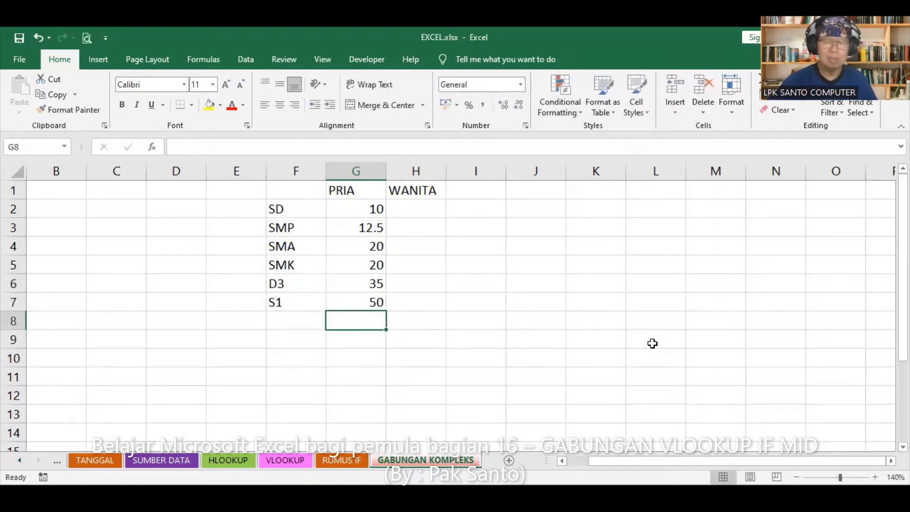
key(Up)
key(Up)
key(Up)
key(Up)
key(Up)
key(Up)
Correct G5 to 22.5 and move to H2.
key(Right)
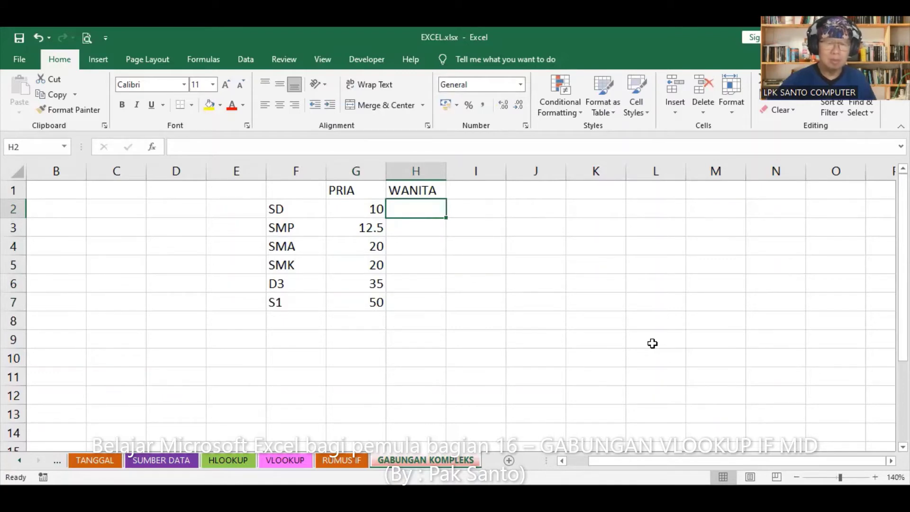
key(Down)
key(Down)
key(Down)
key(Left)
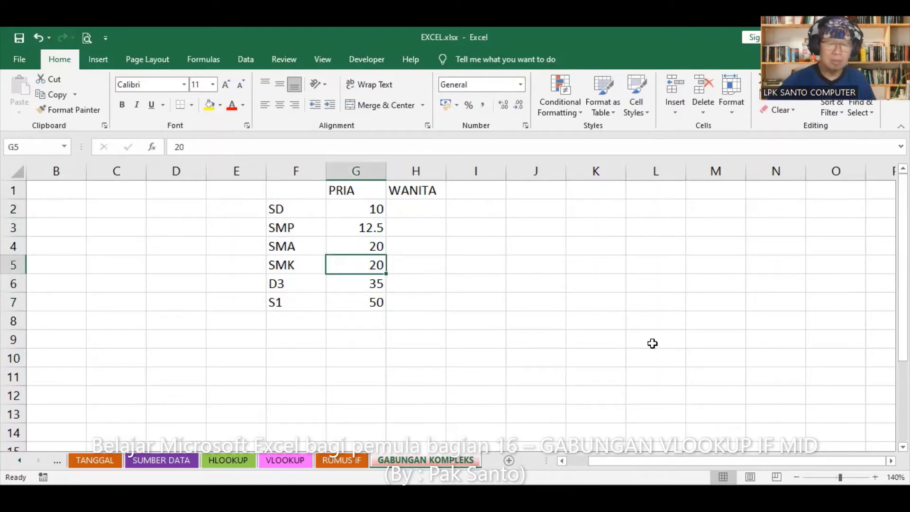
text(22.)
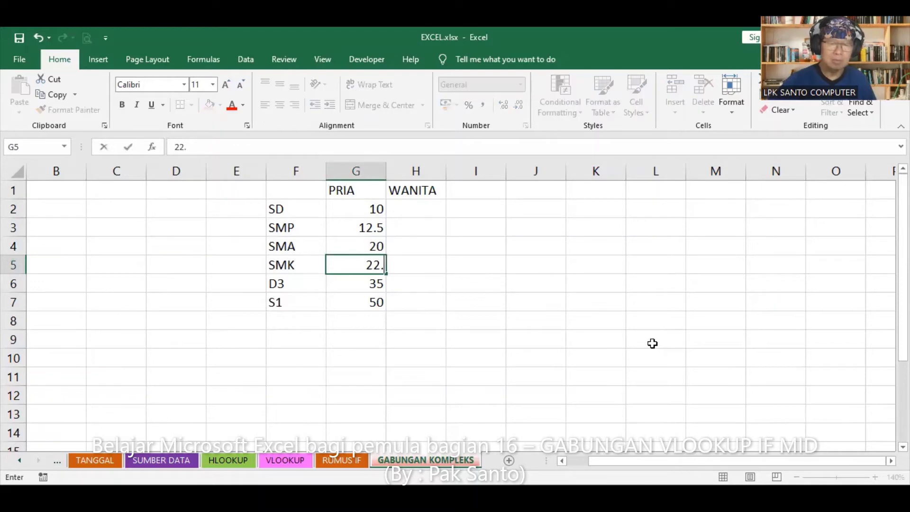
text(5)
key(Tab)
key(Up)
key(Up)
key(Up)
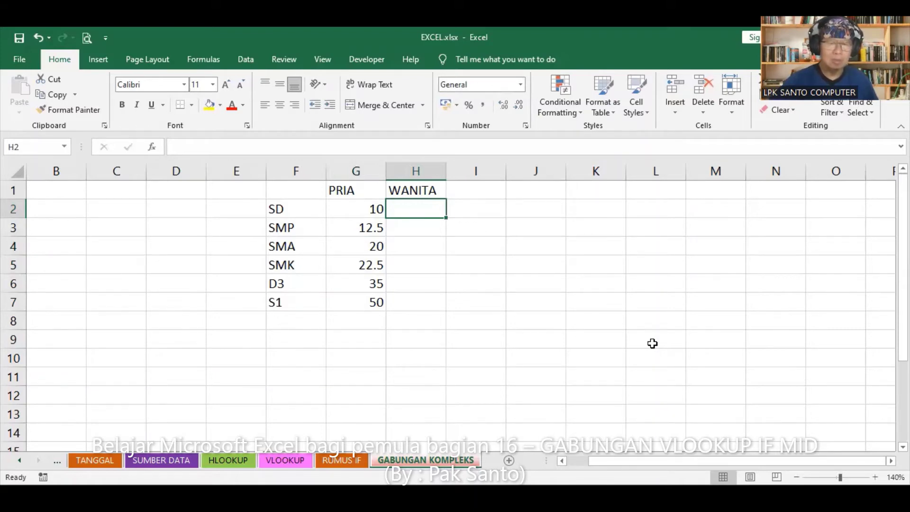
Enter 12, 15 and 25 in H2:H4.
text(12)
key(Return)
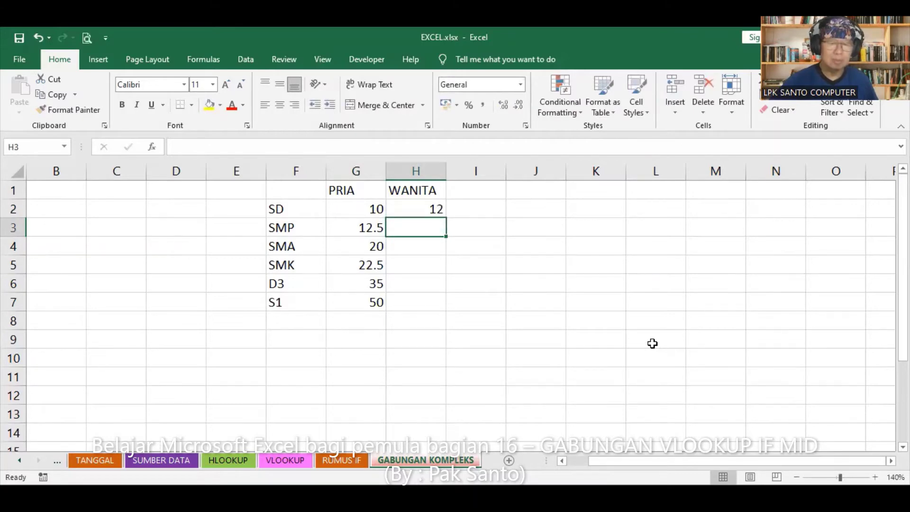
text(15)
key(Return)
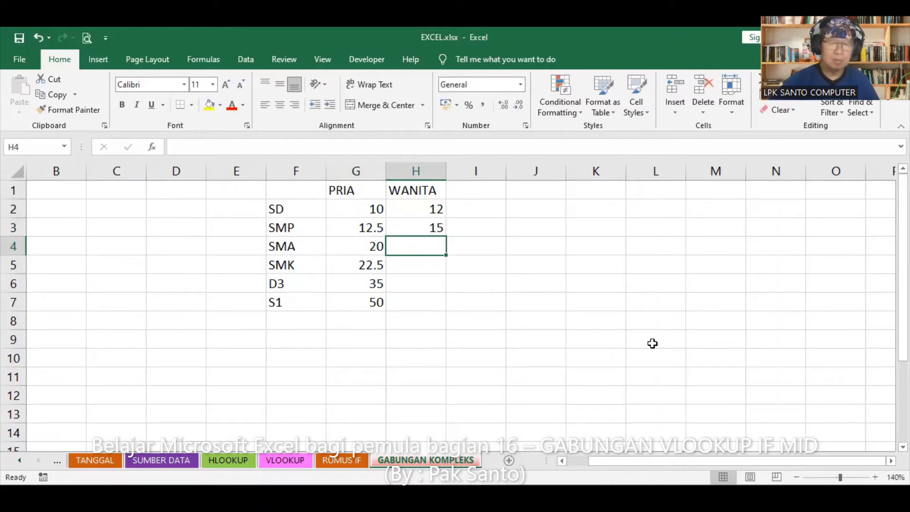
text(25)
key(Return)
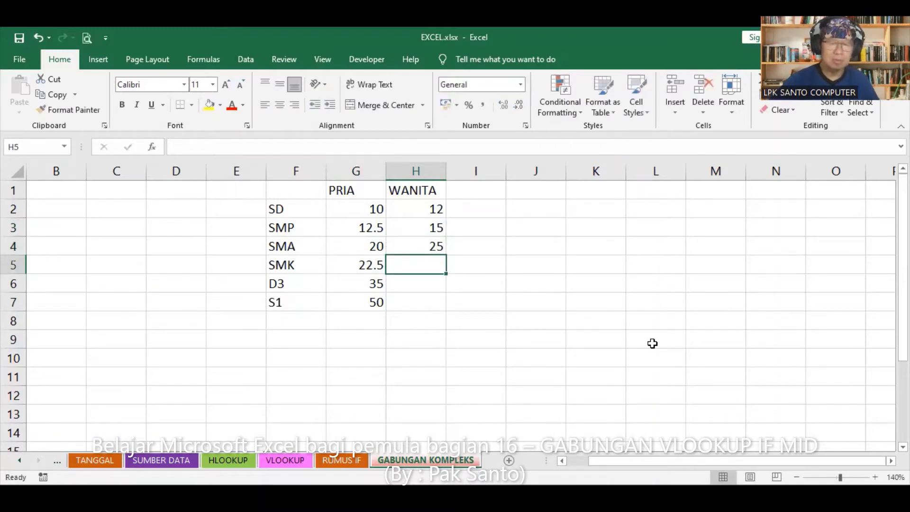
Enter 27.5, 37.5 and 75 in H5:H7.
text(275)
key(BackSpace)
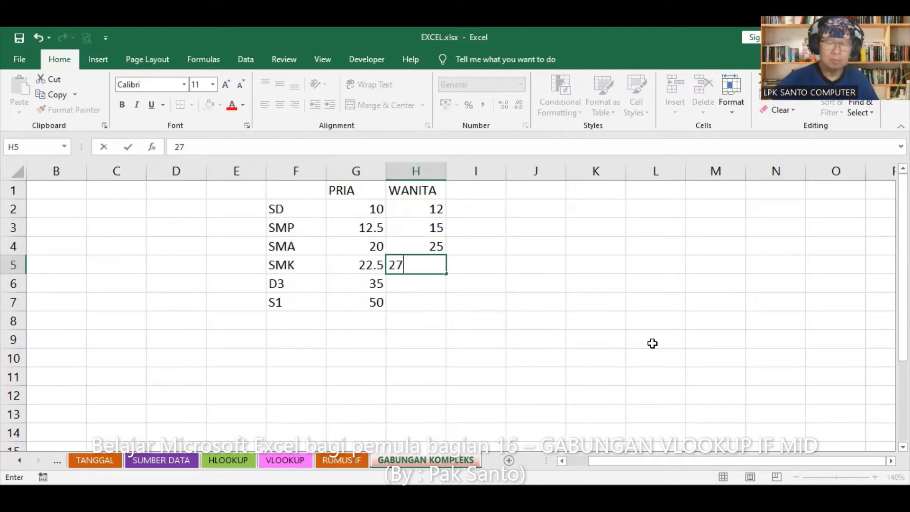
text(.5)
key(Return)
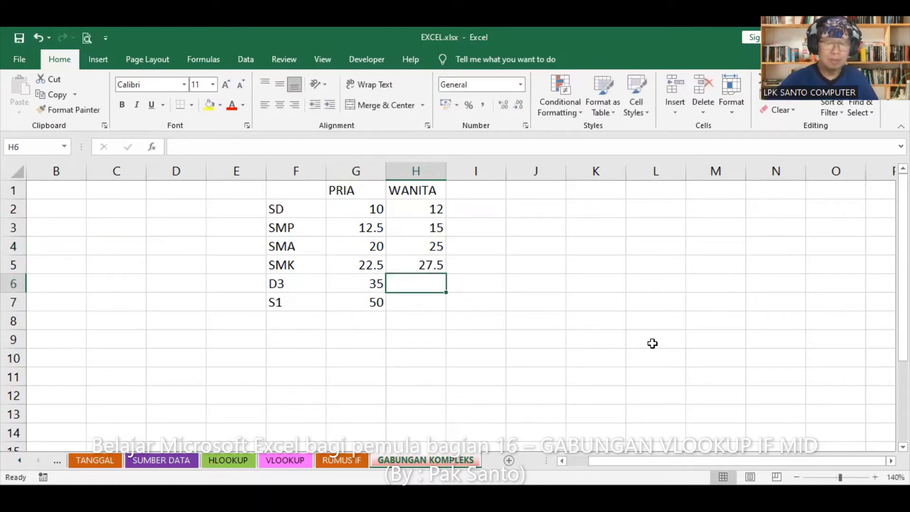
text(3)
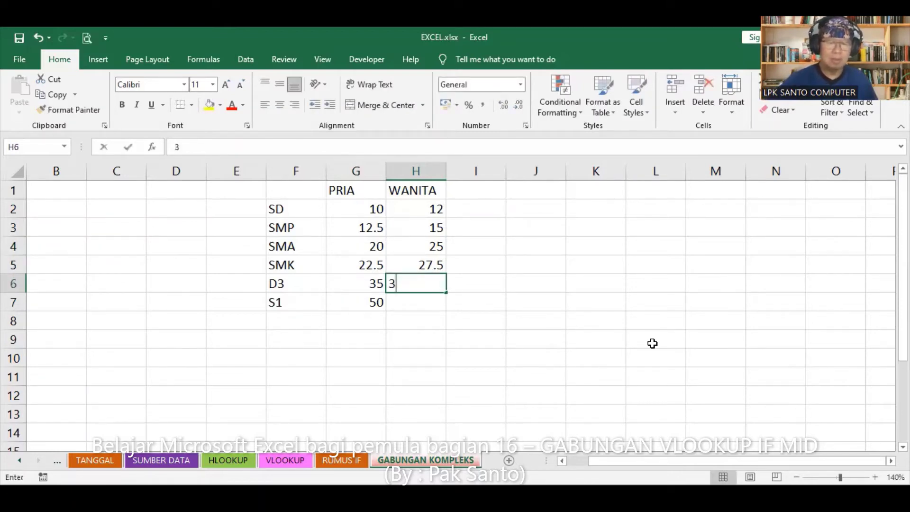
text(7.5)
key(Return)
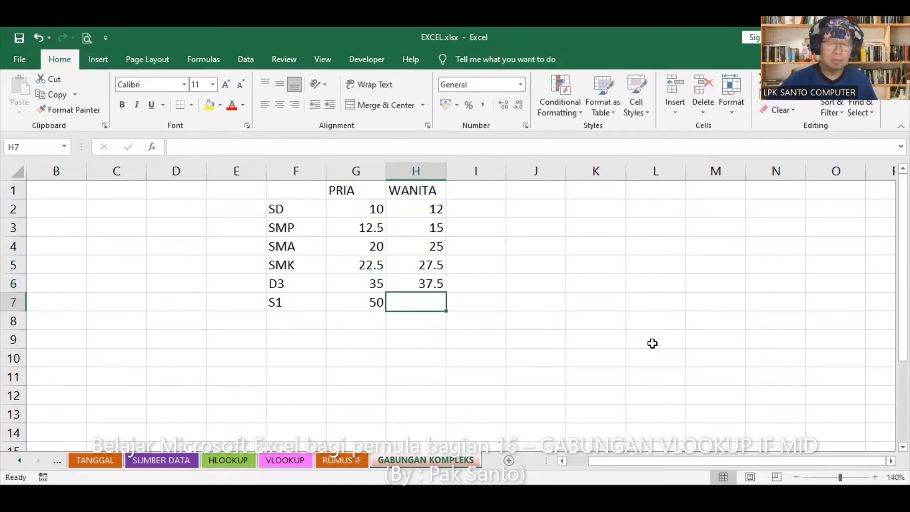
text(75)
key(Return)
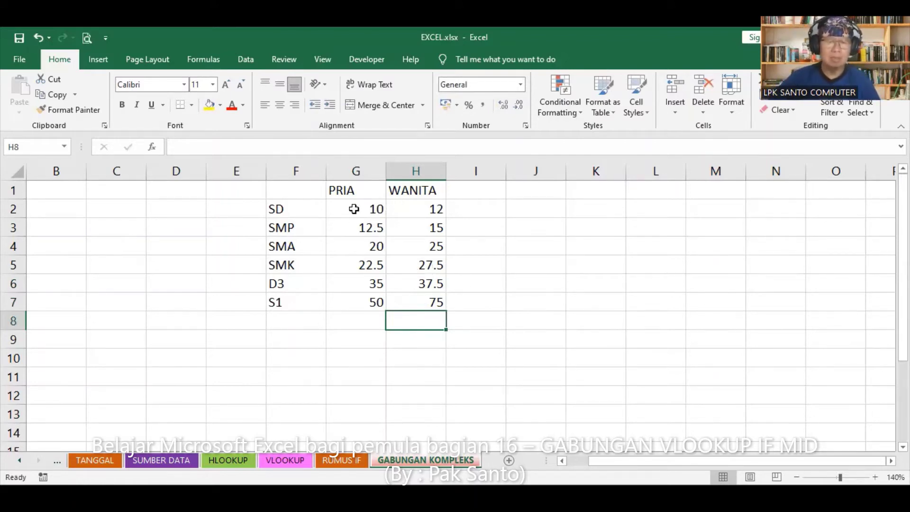
click(362, 209)
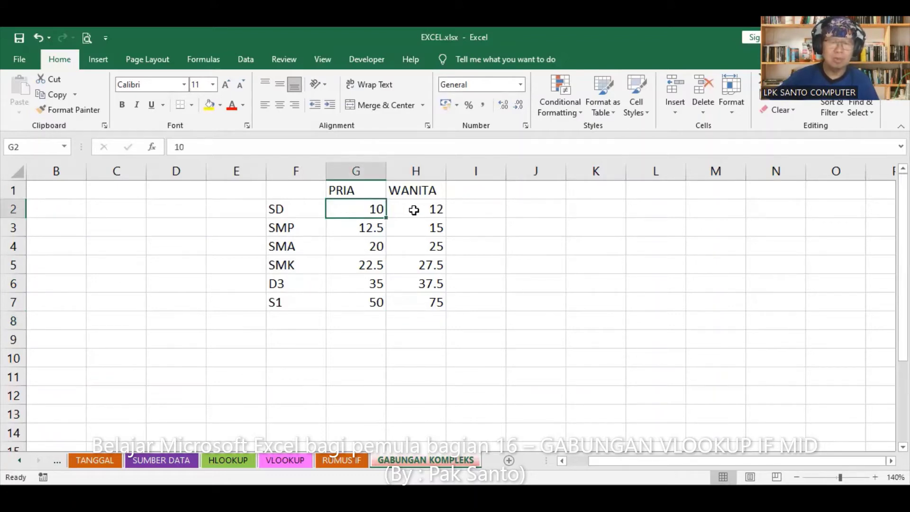
click(434, 302)
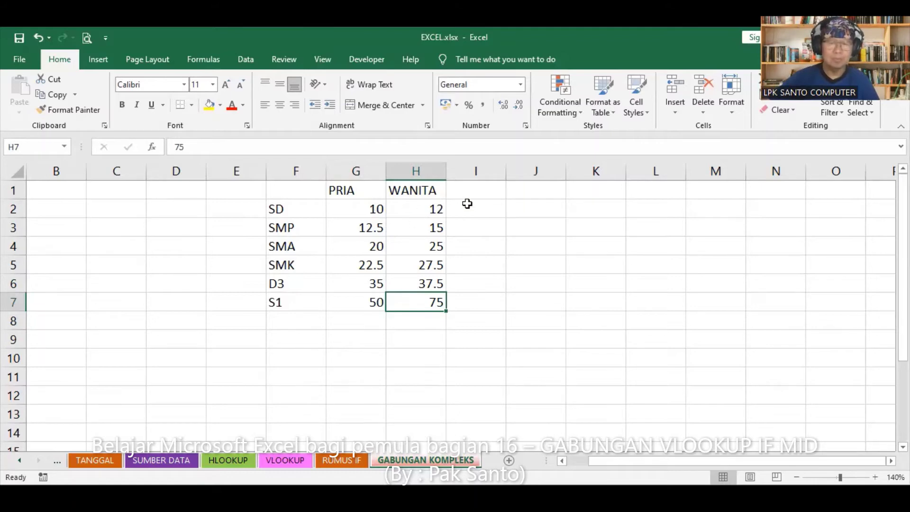
click(478, 206)
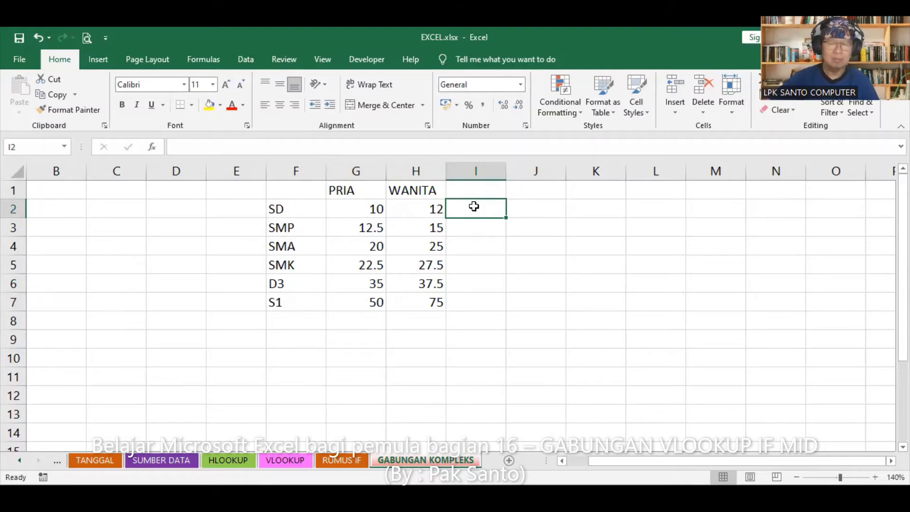
Fill I2:J7 with =G2*1000-style formulas, yellow fill and Comma Style.
text(=)
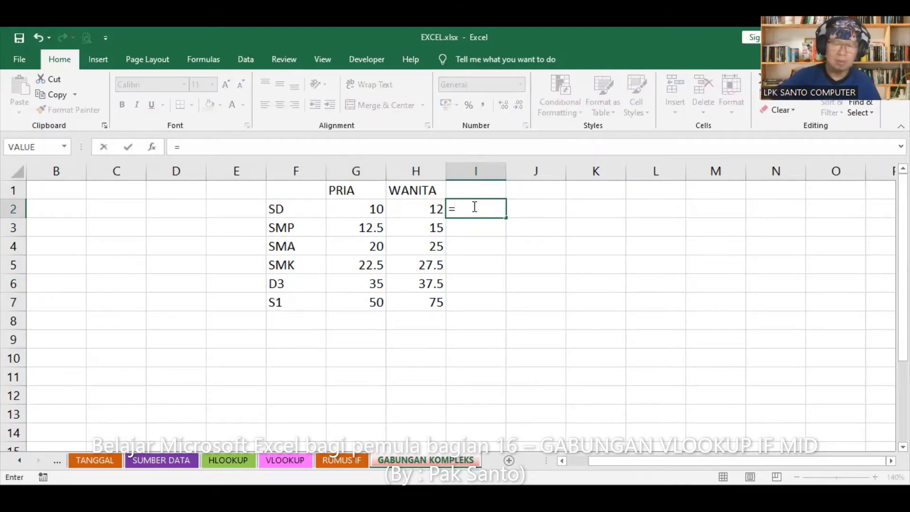
click(356, 207)
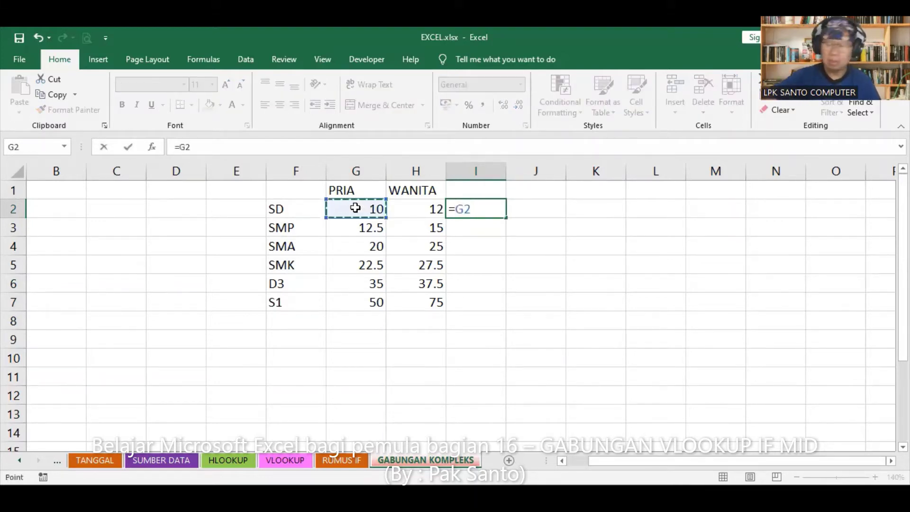
text(*1000)
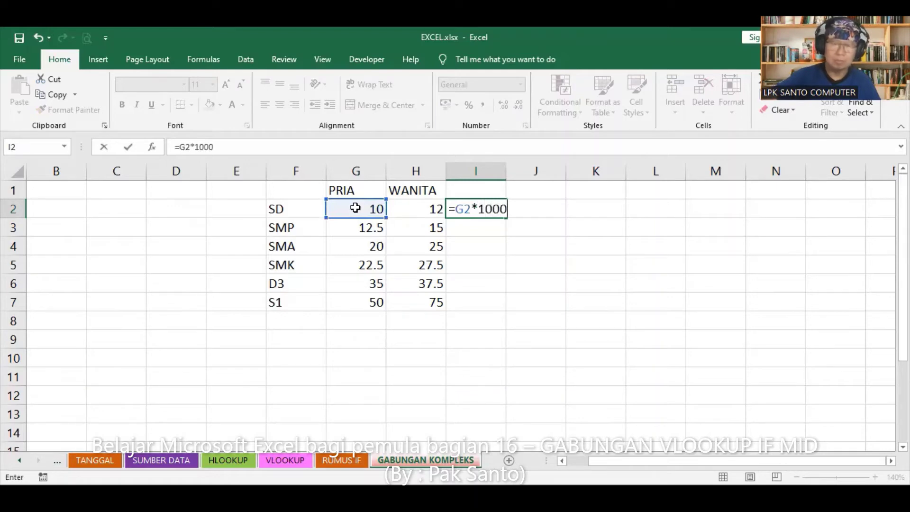
text(0)
key(BackSpace)
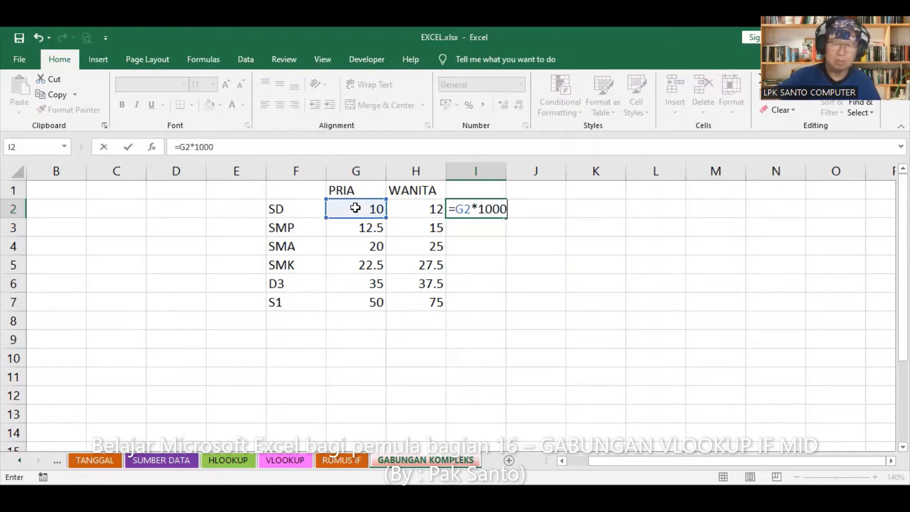
key(Return)
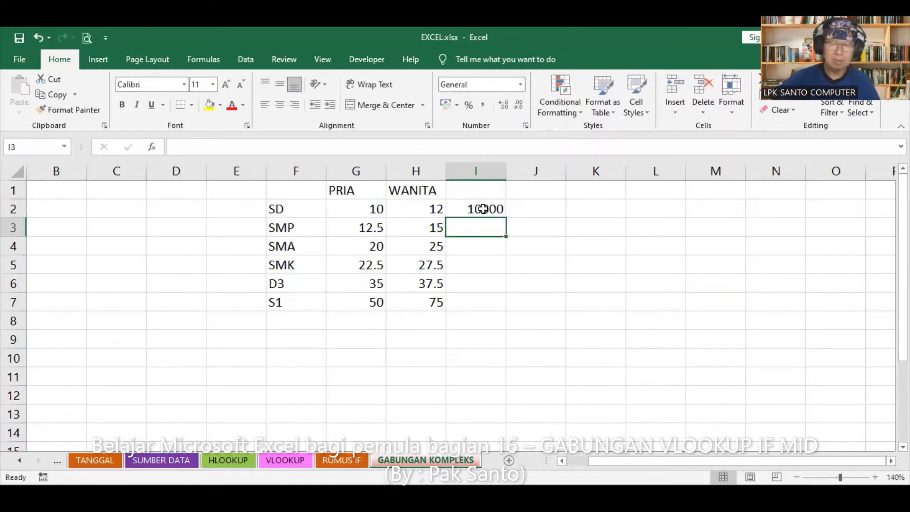
click(497, 209)
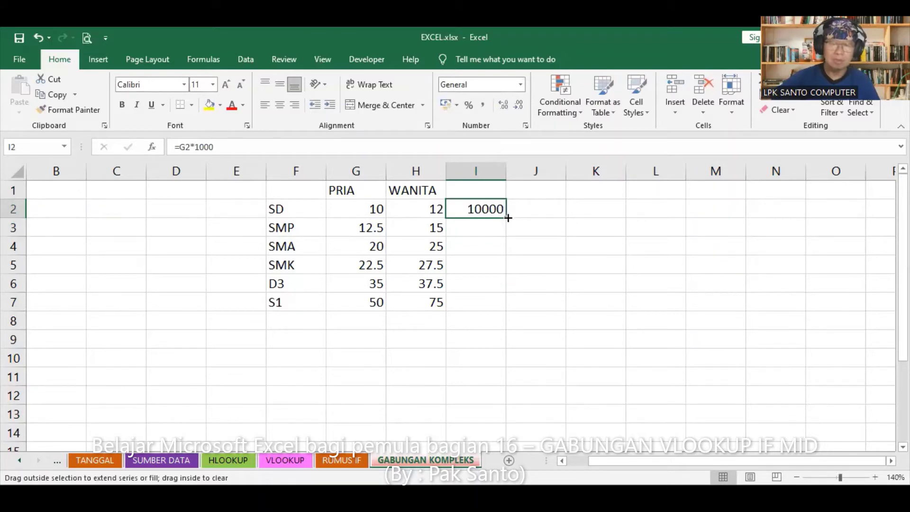
mouse_move(508, 218)
mouse_down()
mouse_move(516, 306)
mouse_move(550, 308)
mouse_up()
click(209, 105)
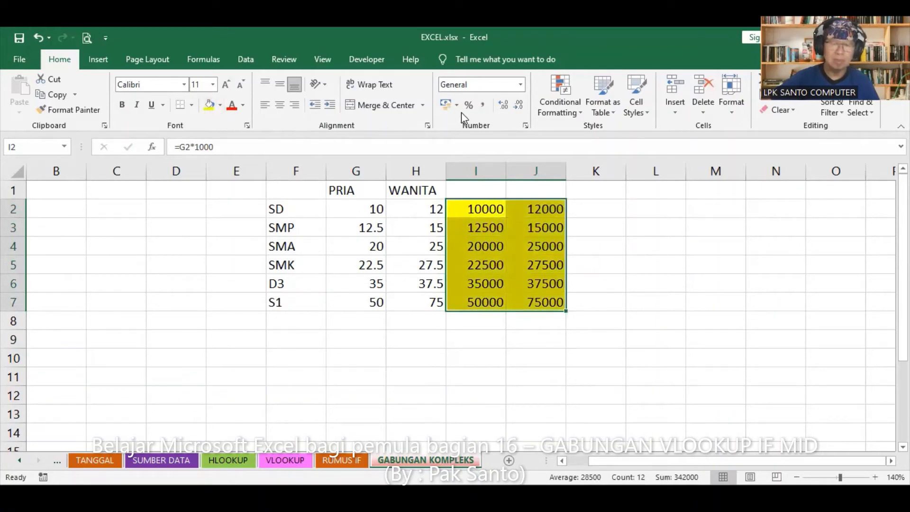
click(485, 105)
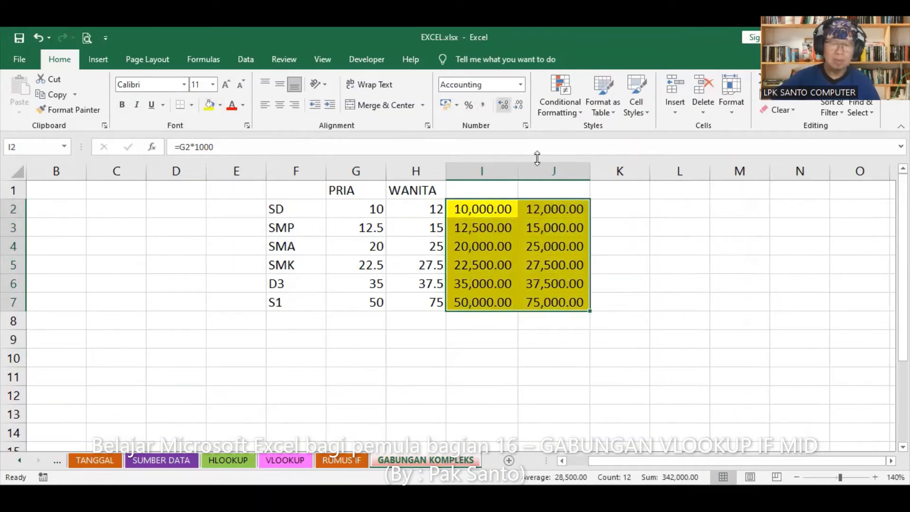
Remove the decimal places from the yellow I2:J7 results and reselect them.
click(520, 105)
click(520, 106)
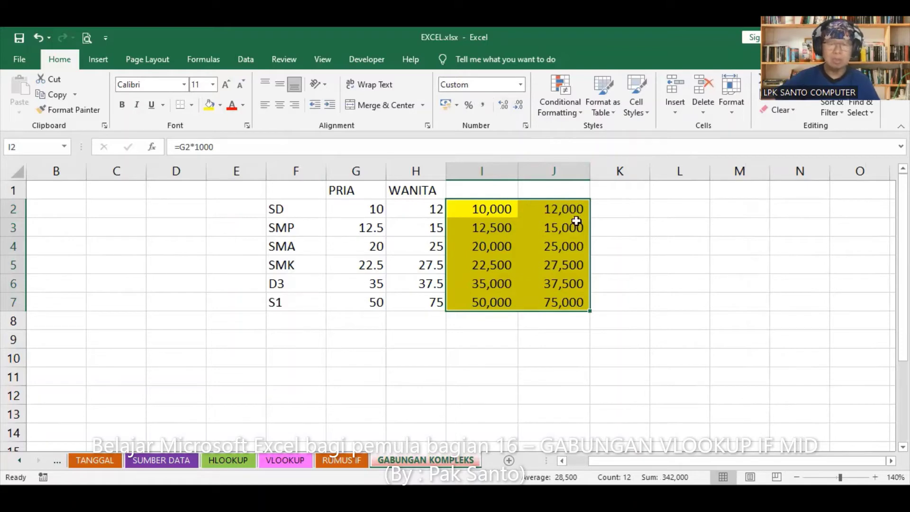
click(491, 213)
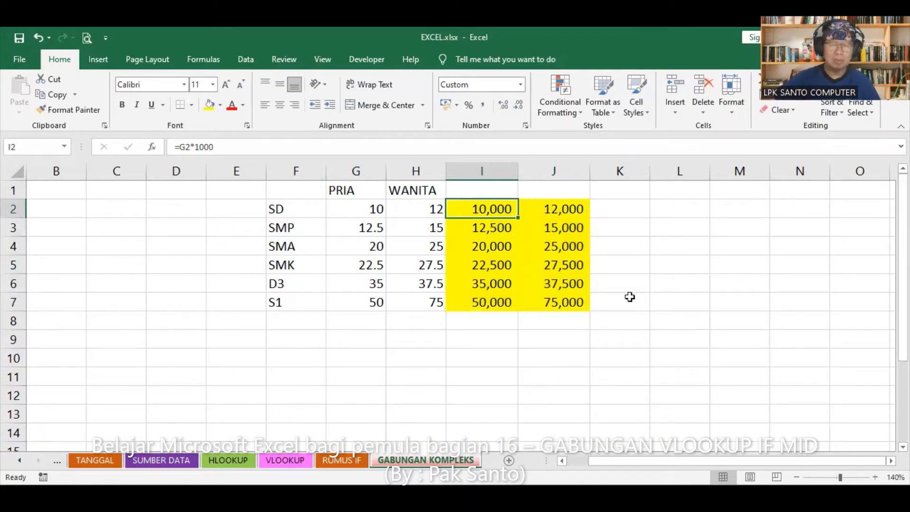
shift+click(559, 303)
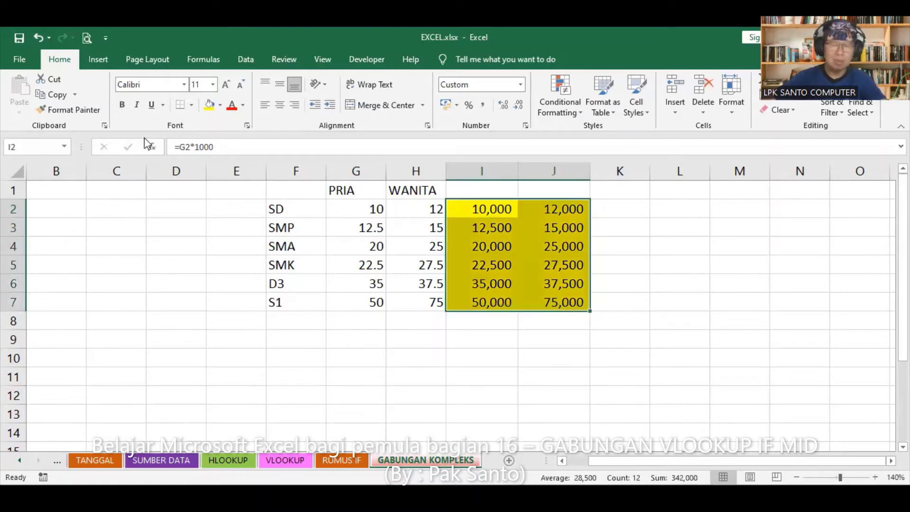
Copy I2:J7 and paste it as values only over G2:H7.
click(57, 97)
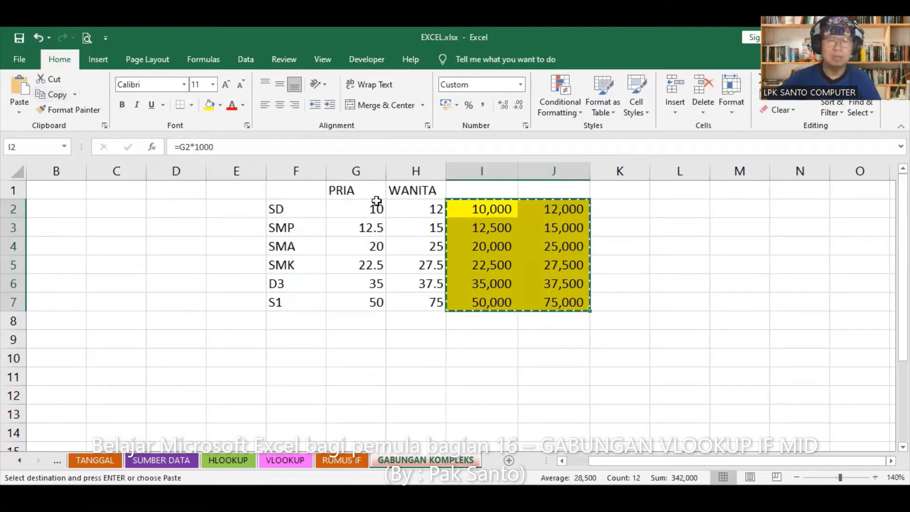
click(359, 214)
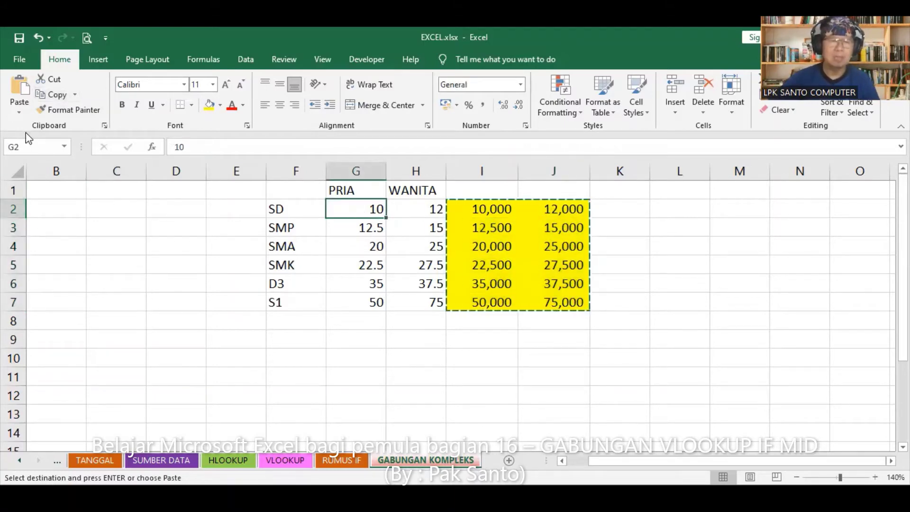
click(18, 115)
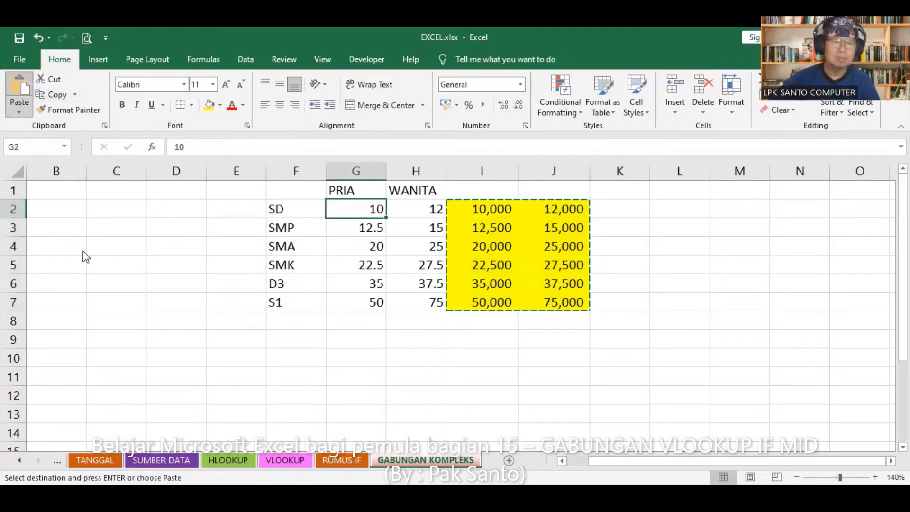
click(72, 256)
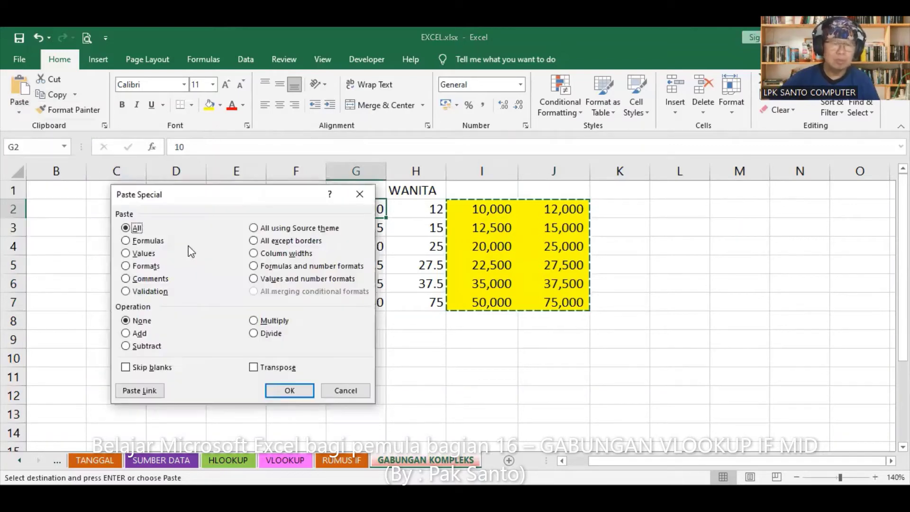
click(146, 253)
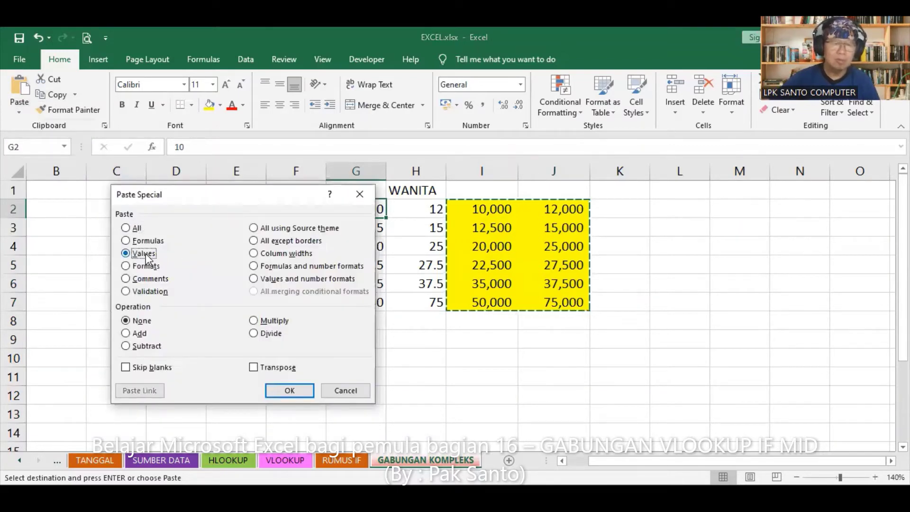
click(289, 391)
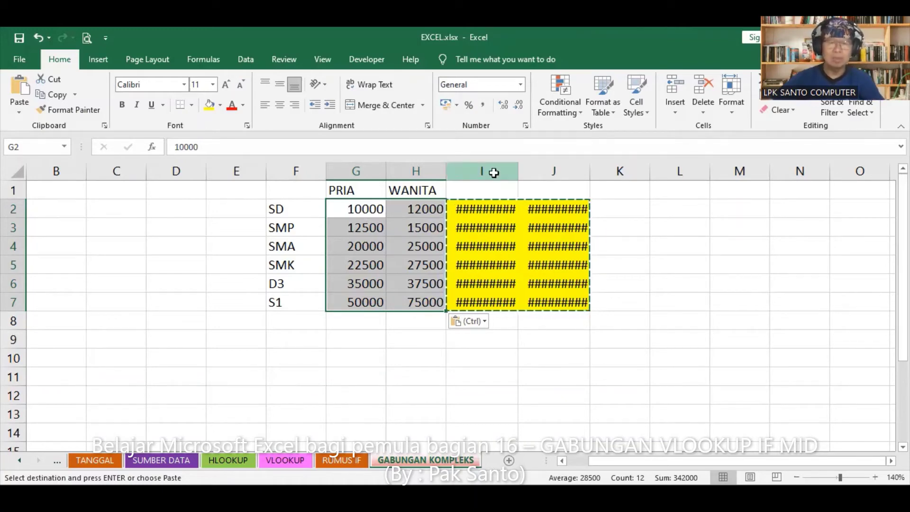
Delete columns I and J holding the ##### helper formulas.
click(494, 173)
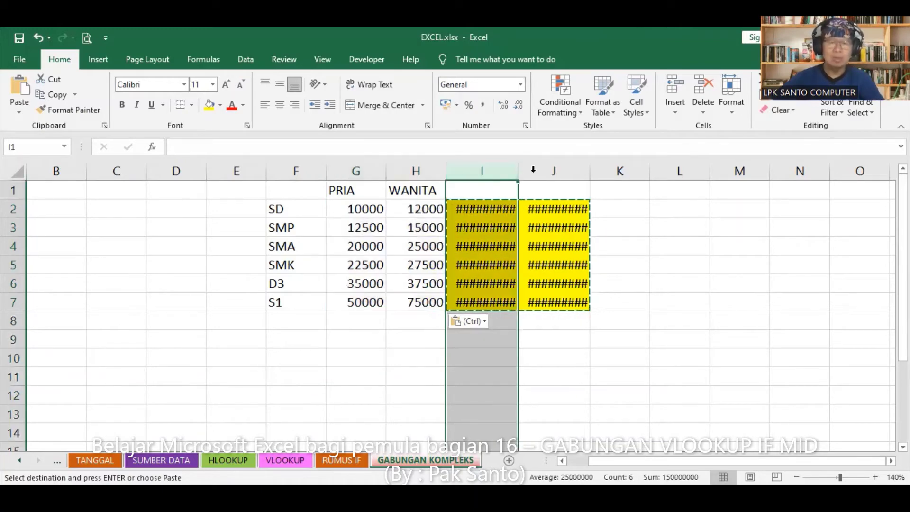
shift+click(558, 169)
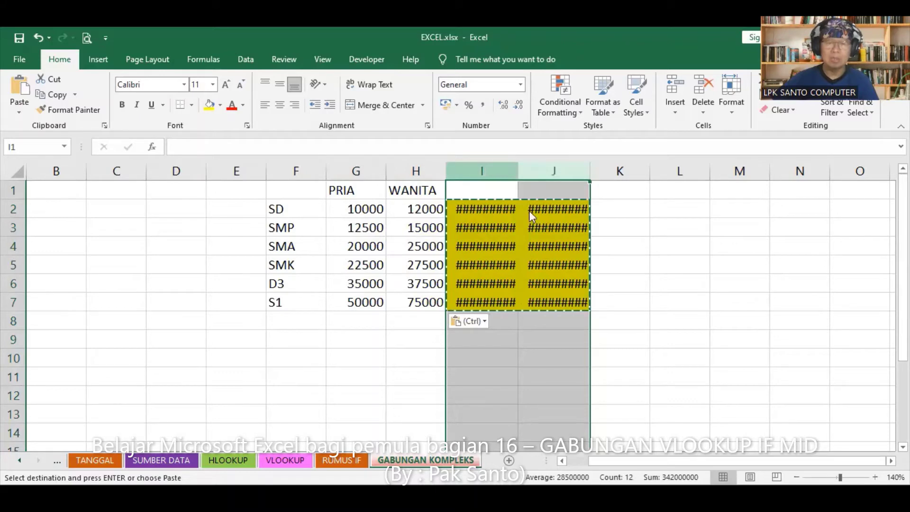
right_click(489, 177)
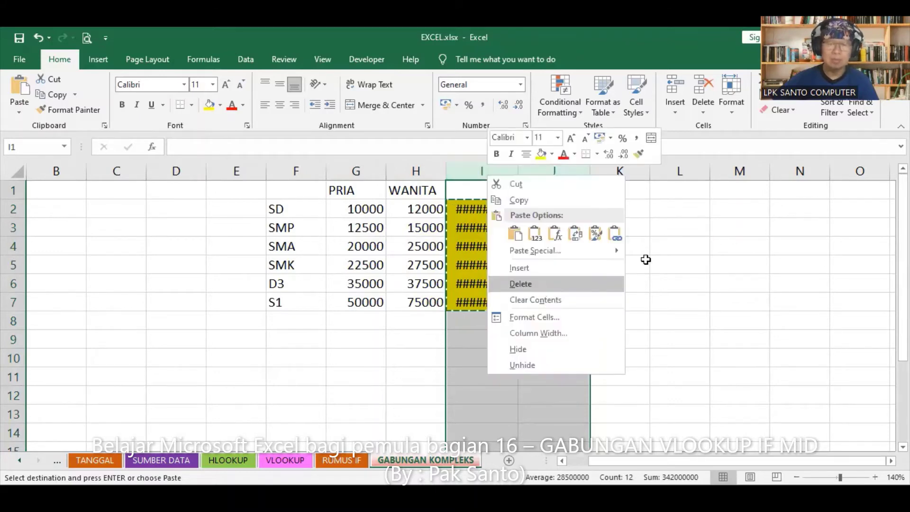
click(575, 284)
click(356, 214)
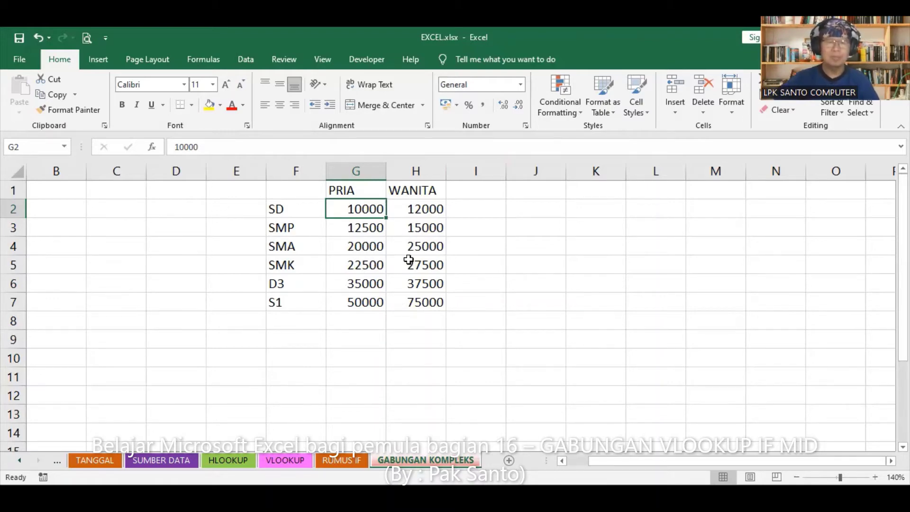
Name the range F2:H7 HONOR using the Name Box.
click(301, 212)
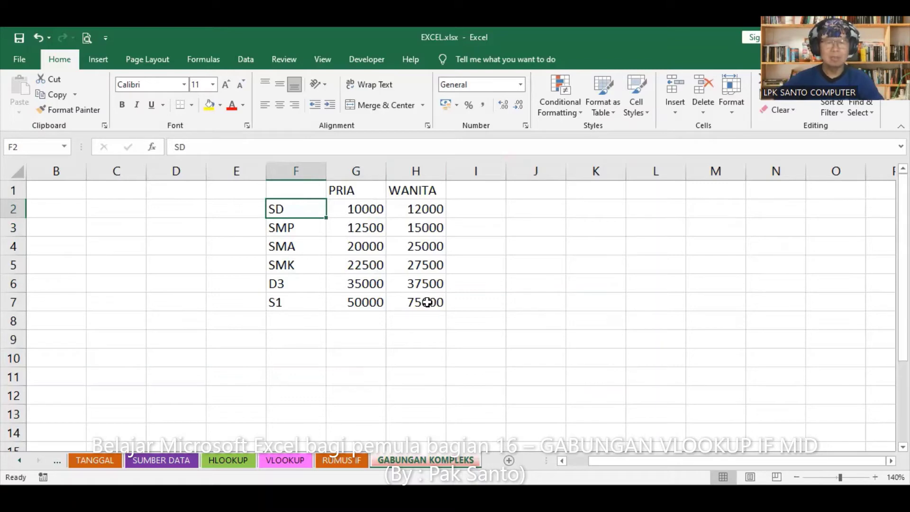
shift+click(427, 302)
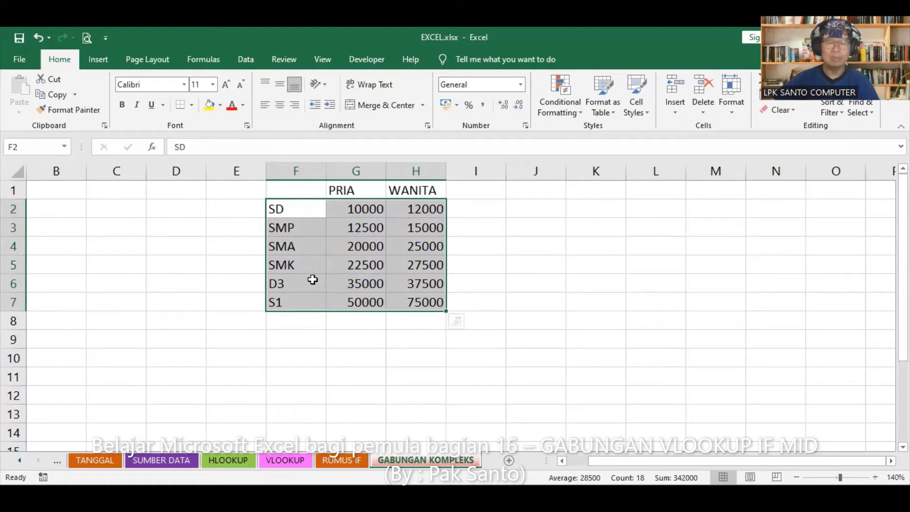
click(43, 150)
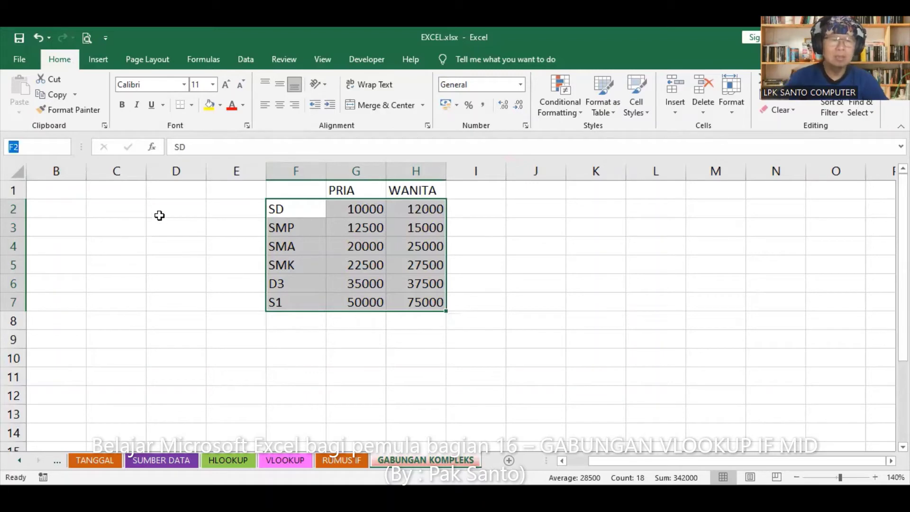
text(HO)
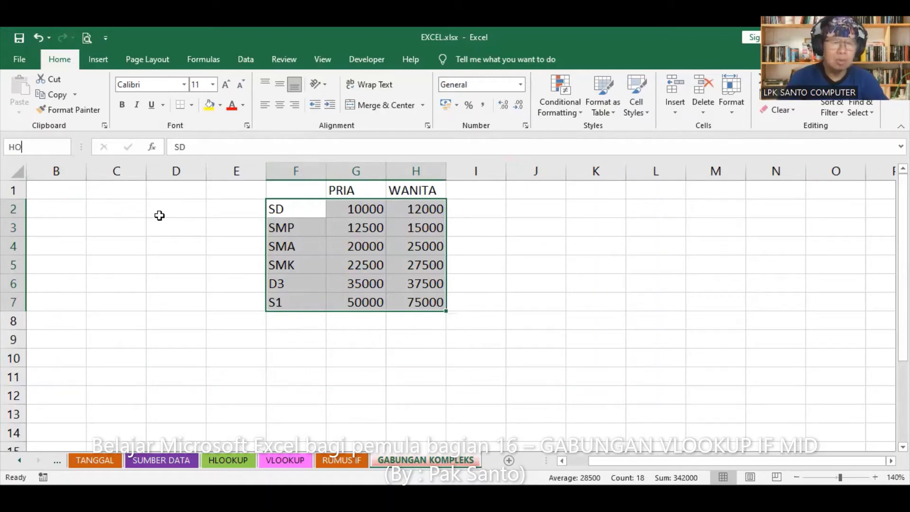
text(NOR)
key(Return)
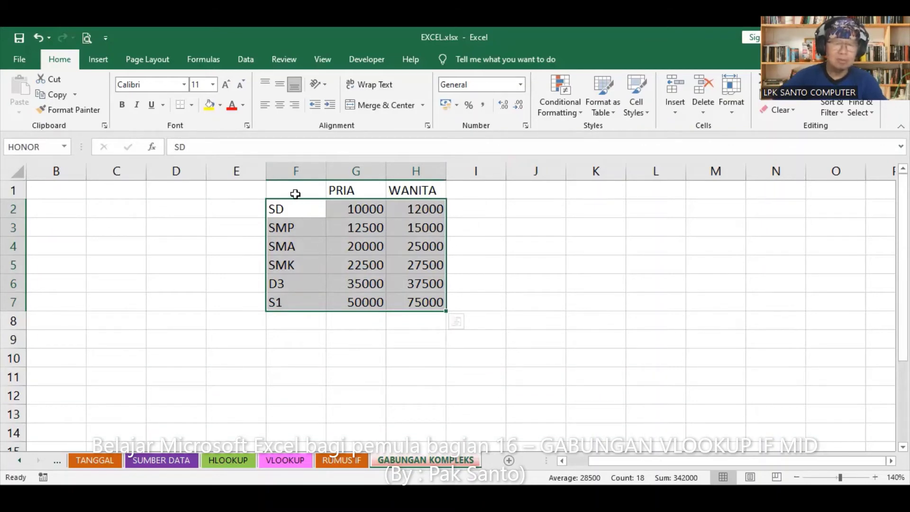
drag(295, 189, 424, 300)
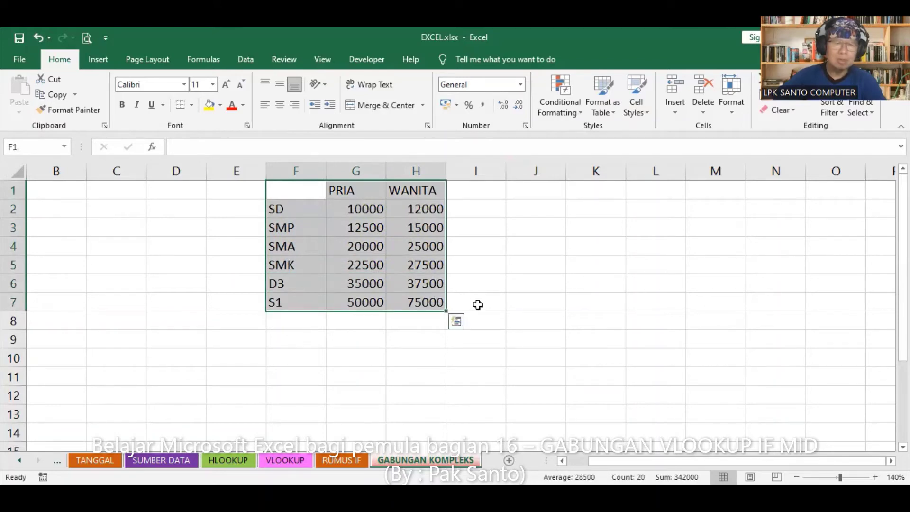
click(588, 320)
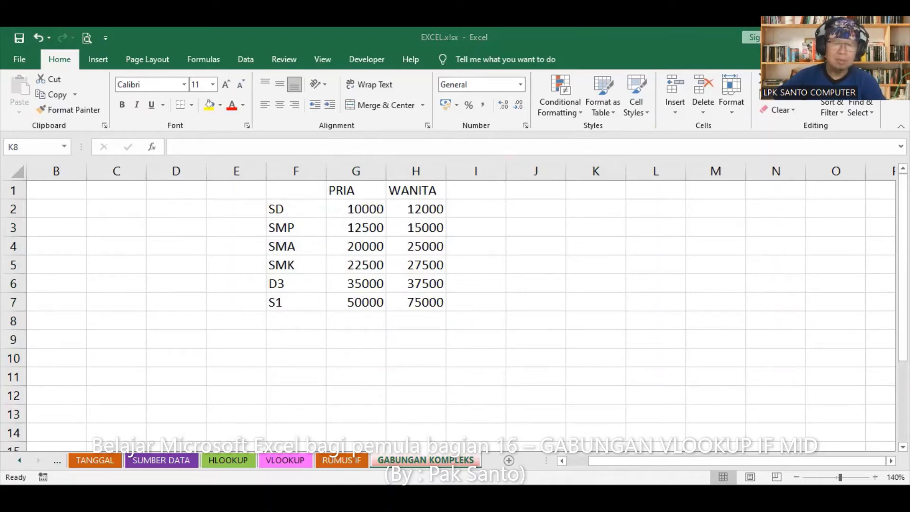
Cut the F1:H7 PRIA/WANITA table.
click(62, 103)
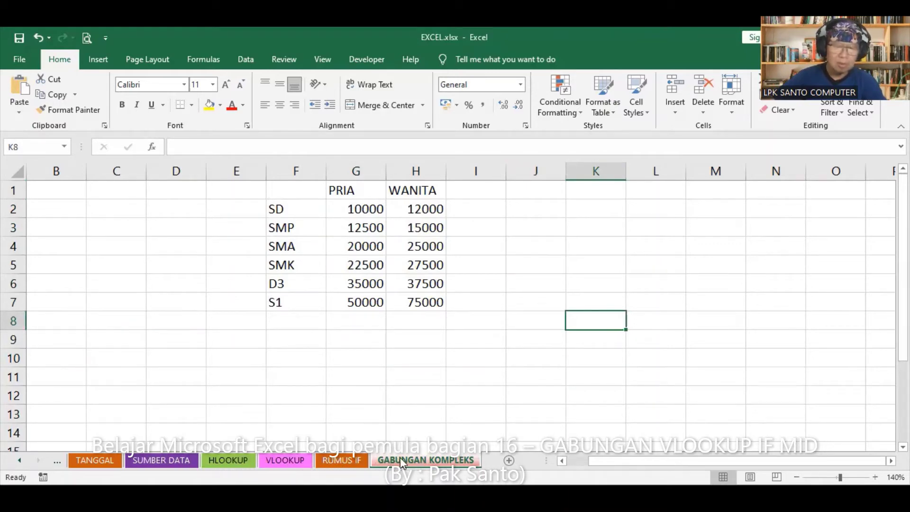
click(514, 223)
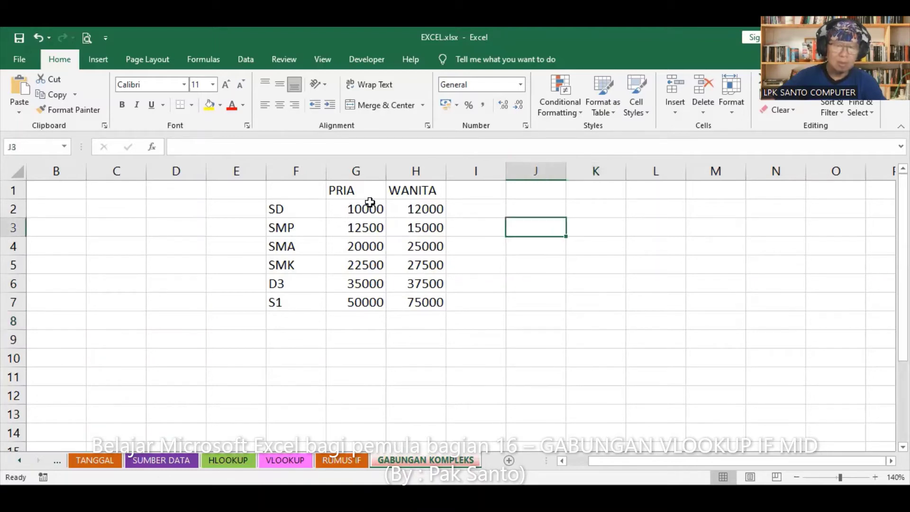
drag(290, 191, 422, 306)
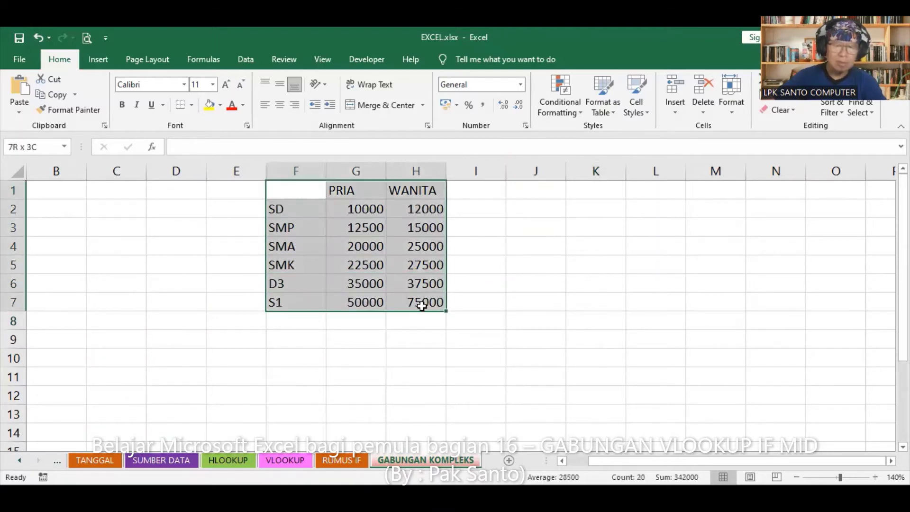
click(53, 79)
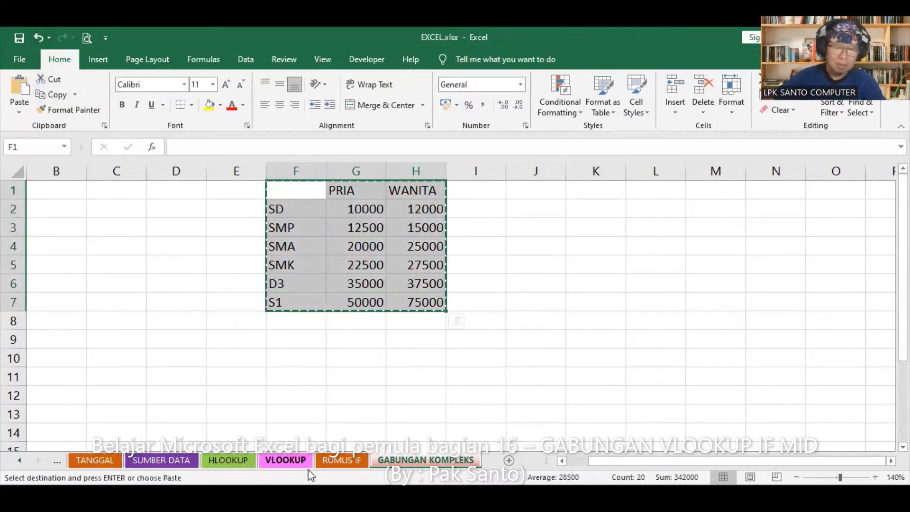
Paste the table at S191 on SUMBER DATA, widen column T, and return to GABUNGAN KOMPLEKS.
click(178, 460)
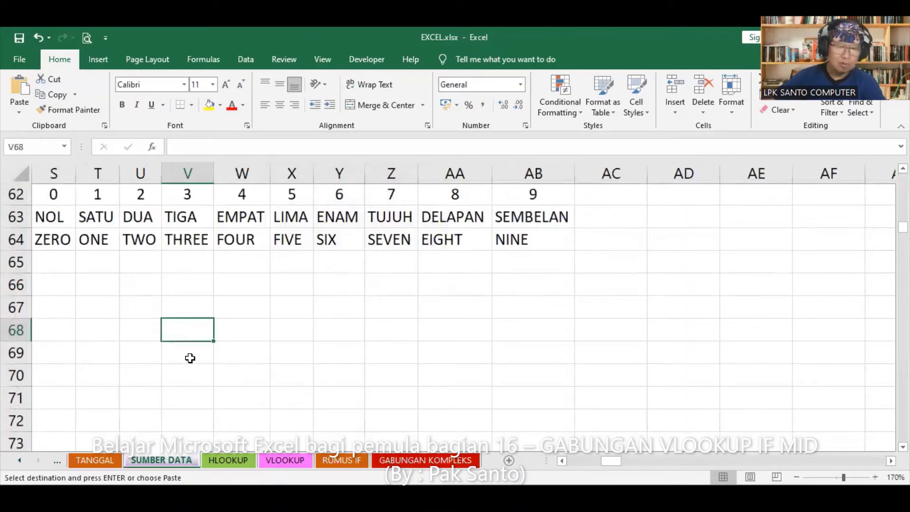
scroll(189, 358, down, 10)
scroll(119, 301, down, 8)
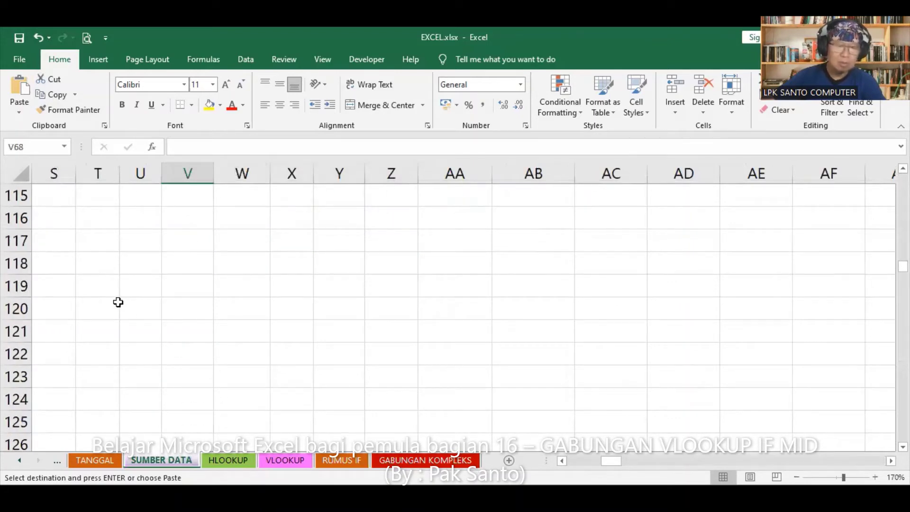
scroll(119, 301, down, 8)
scroll(91, 323, down, 6)
scroll(88, 308, down, 4)
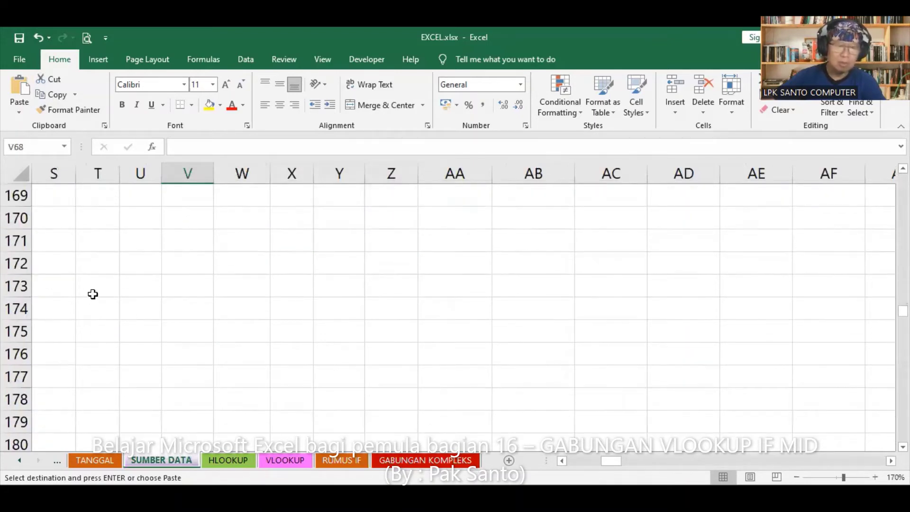
scroll(91, 295, down, 3)
scroll(80, 294, down, 4)
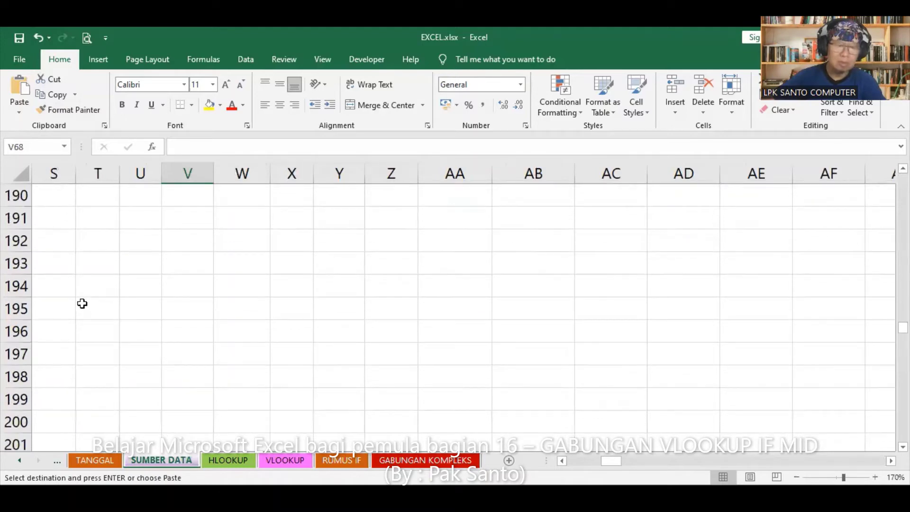
click(58, 218)
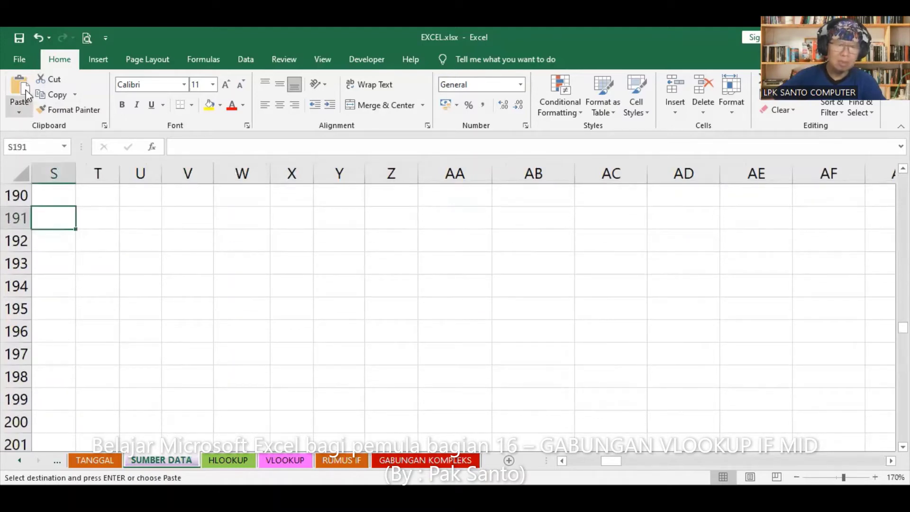
key(Return)
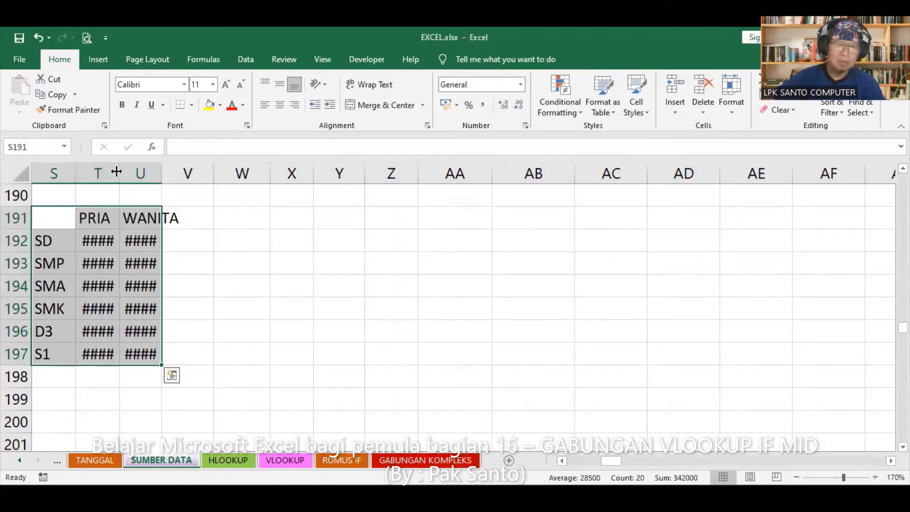
drag(117, 172, 194, 173)
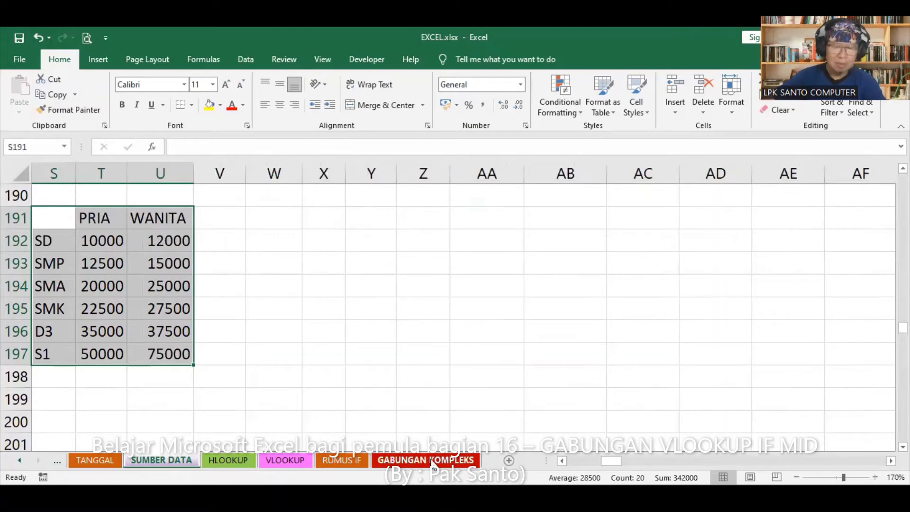
click(433, 465)
Paste a picture of the SUMBER DATA PRIA/WANITA price table (S191:U197) at B1 of GABUNGAN KOMPLEKS.
click(498, 280)
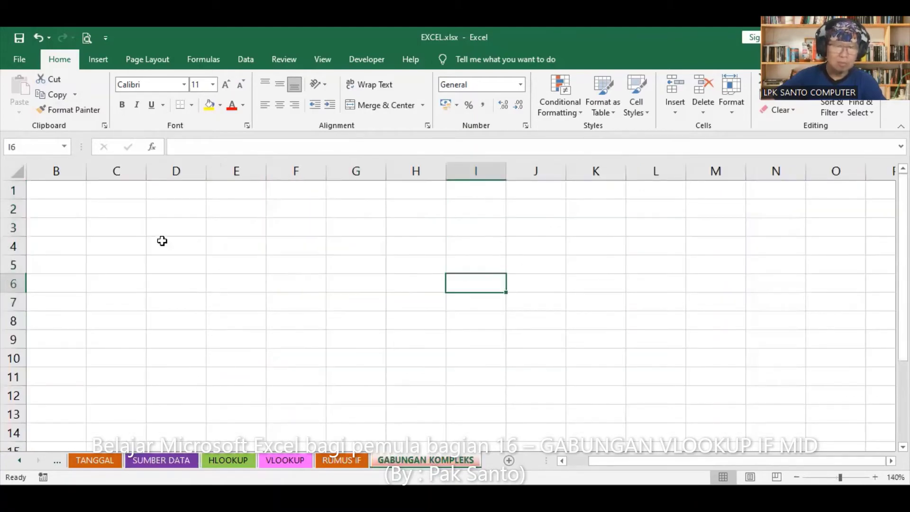
click(64, 192)
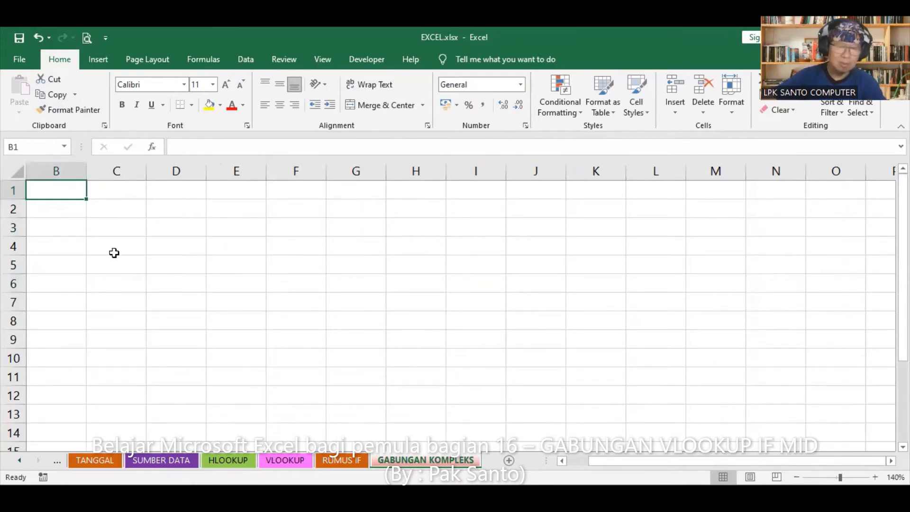
click(160, 467)
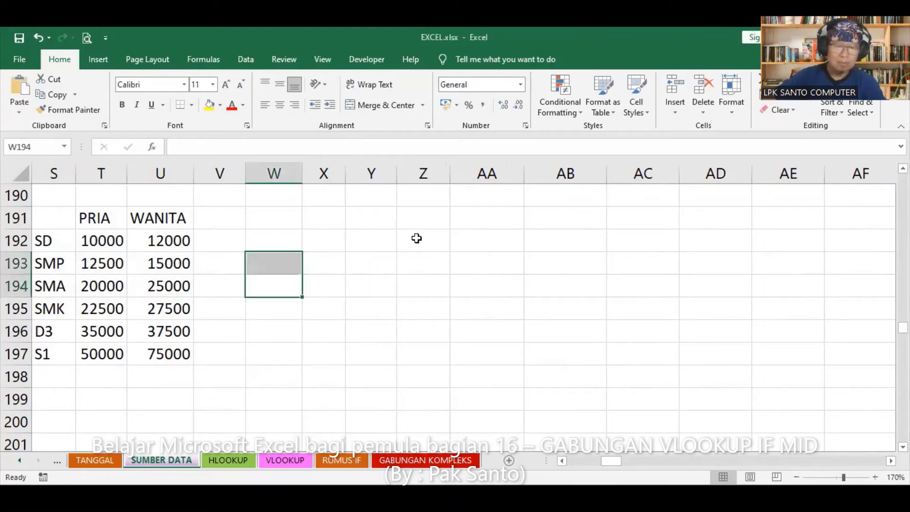
click(424, 461)
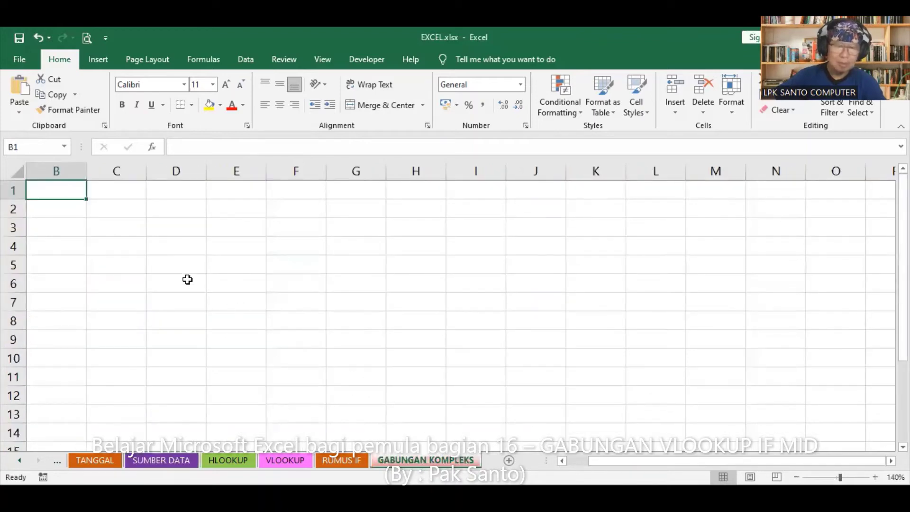
click(19, 90)
click(342, 320)
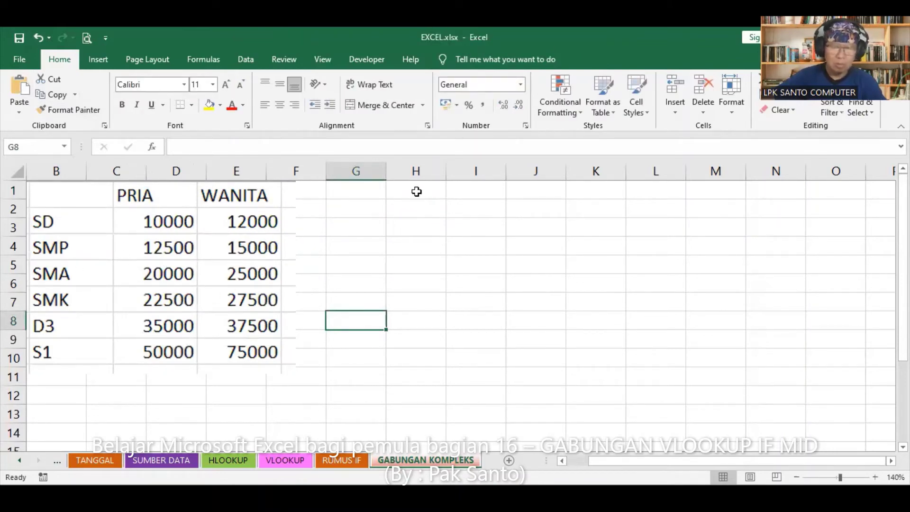
Enter the heading KODE in cell H2.
click(413, 228)
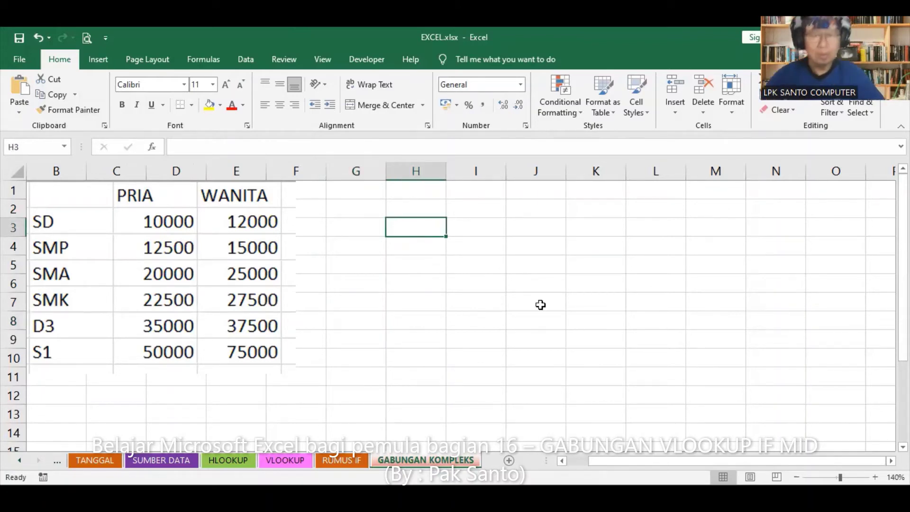
click(422, 207)
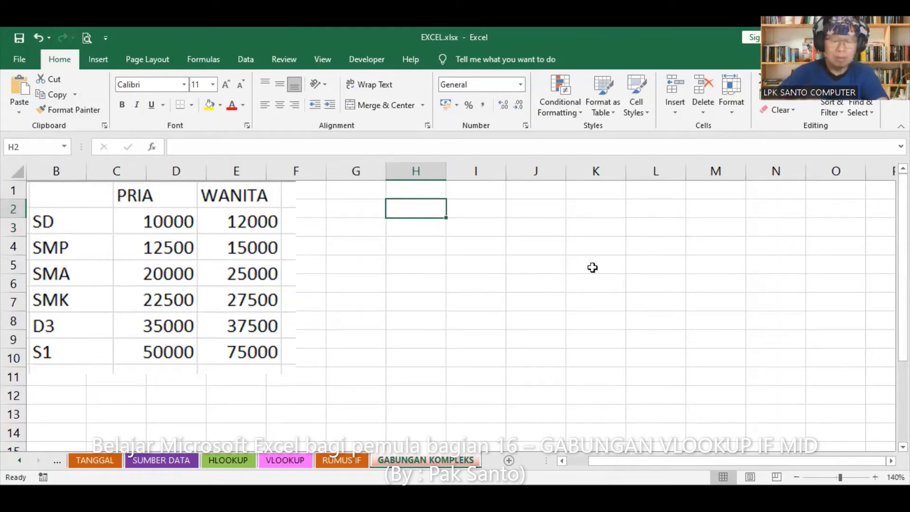
text(KOD)
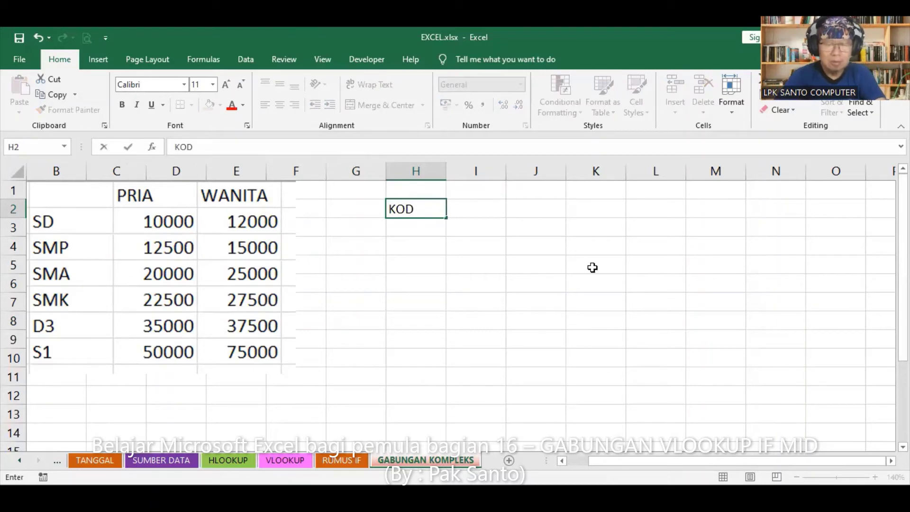
text(E)
key(Return)
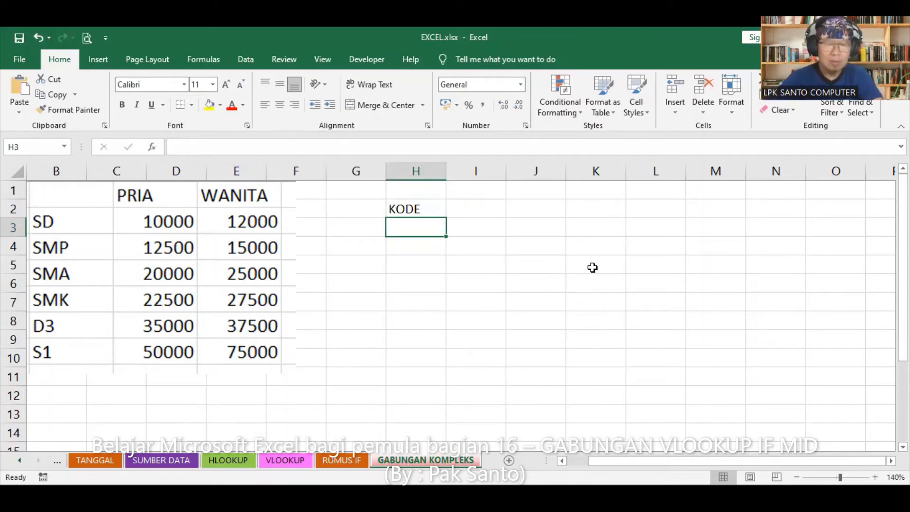
Enter the code AA-D-W-M-21 in H3 and AutoFit column H to fit it.
text(AA-)
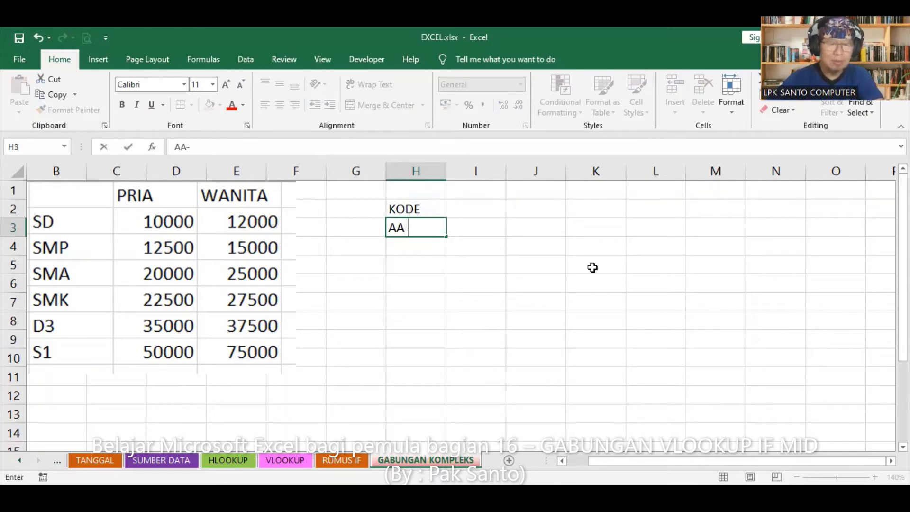
text(D-)
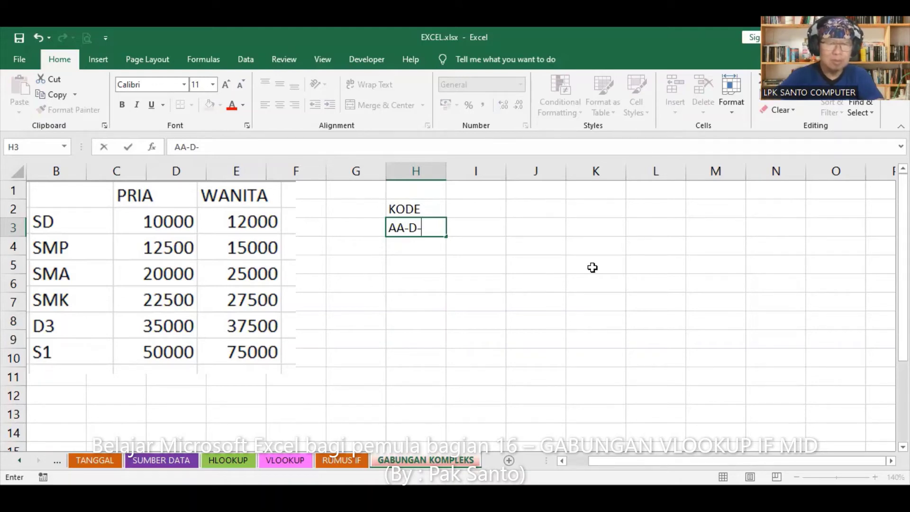
text(W-)
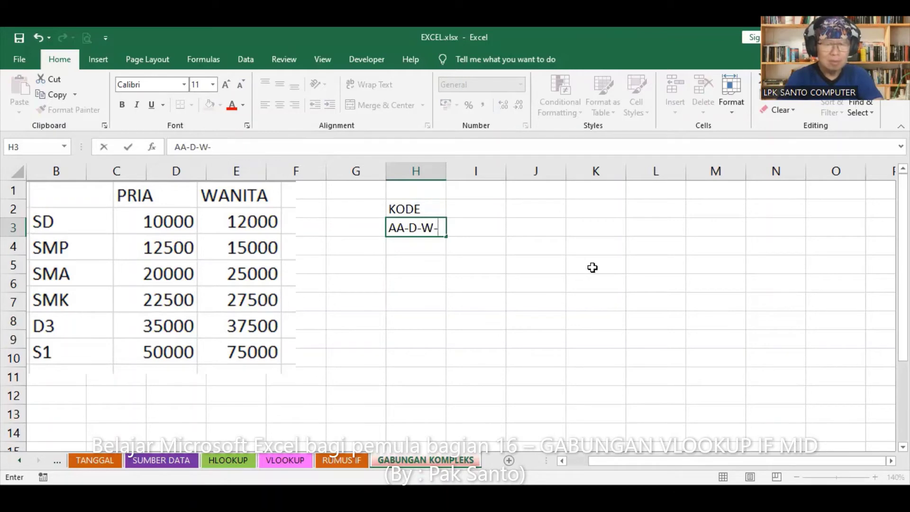
text(M-)
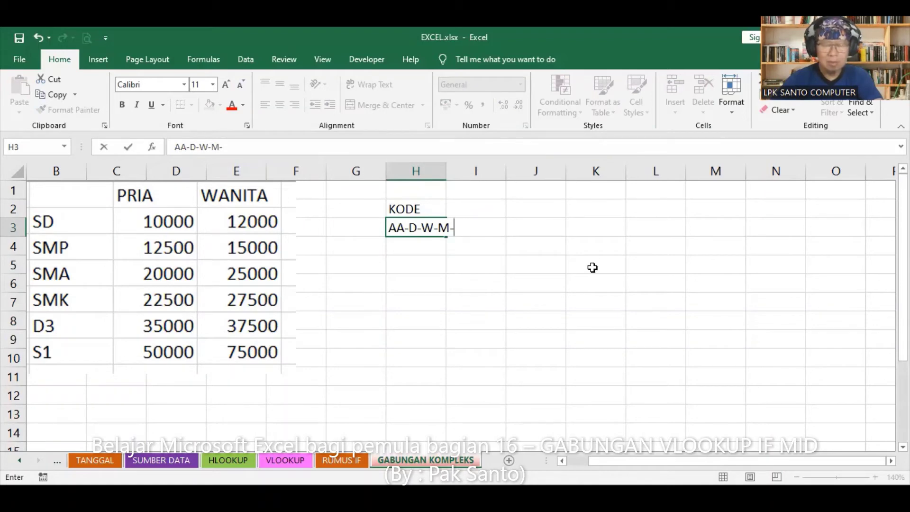
text(2)
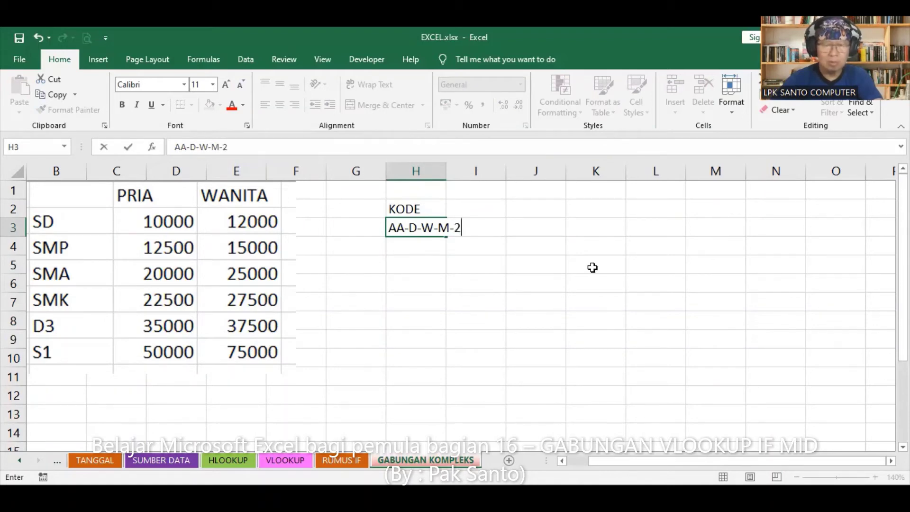
text(1)
key(Return)
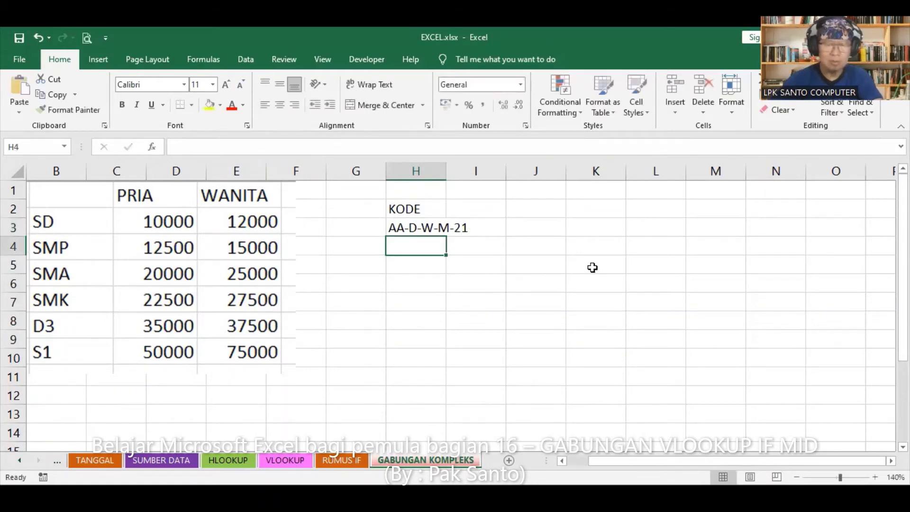
double_click(446, 171)
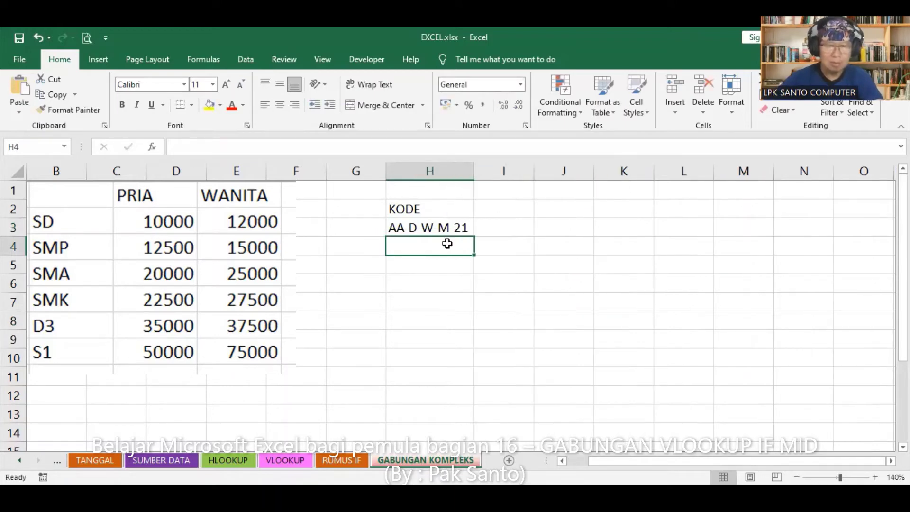
Make the letter D in AA-D-W-M-21 red and bold.
click(397, 230)
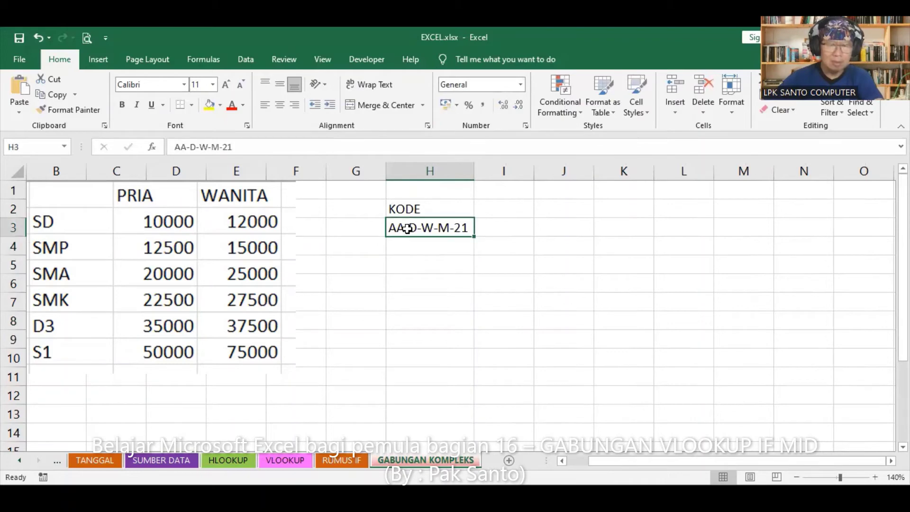
click(57, 223)
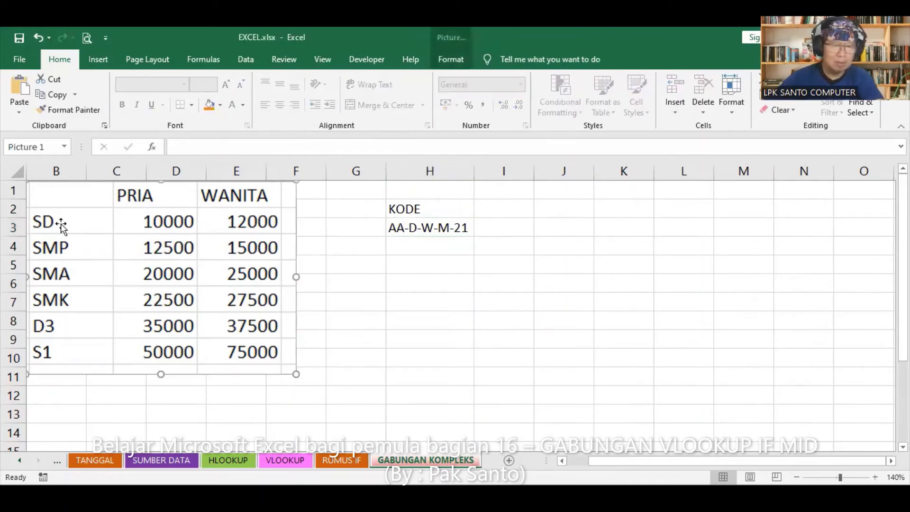
click(446, 228)
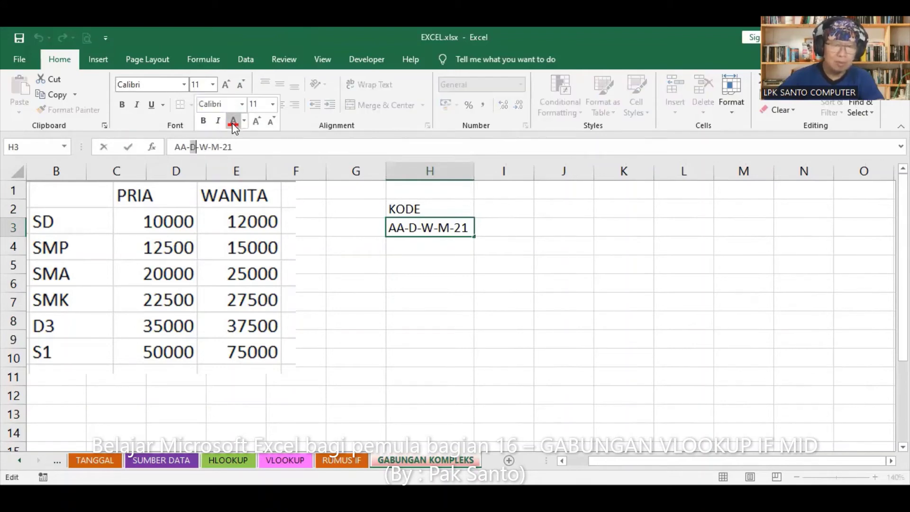
click(233, 121)
click(121, 105)
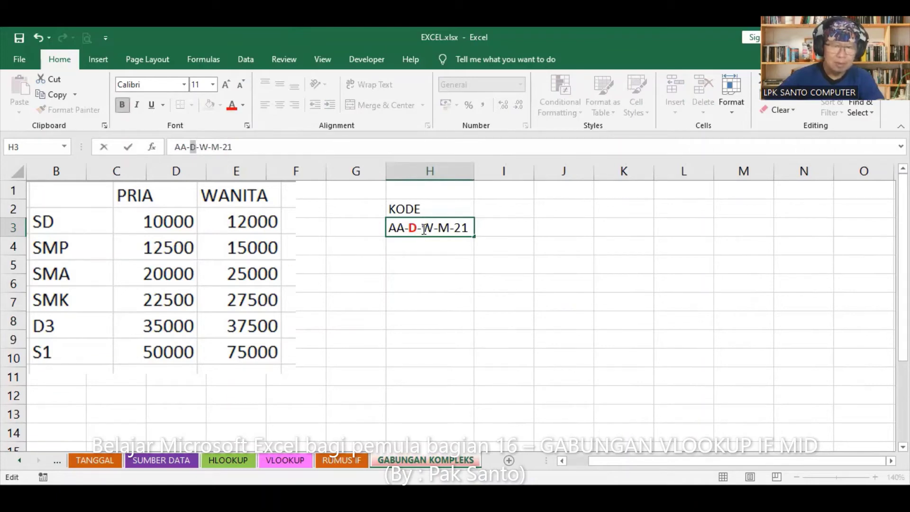
Make the letter W green and bold, then zoom the sheet to 170%.
drag(425, 229, 432, 230)
click(243, 105)
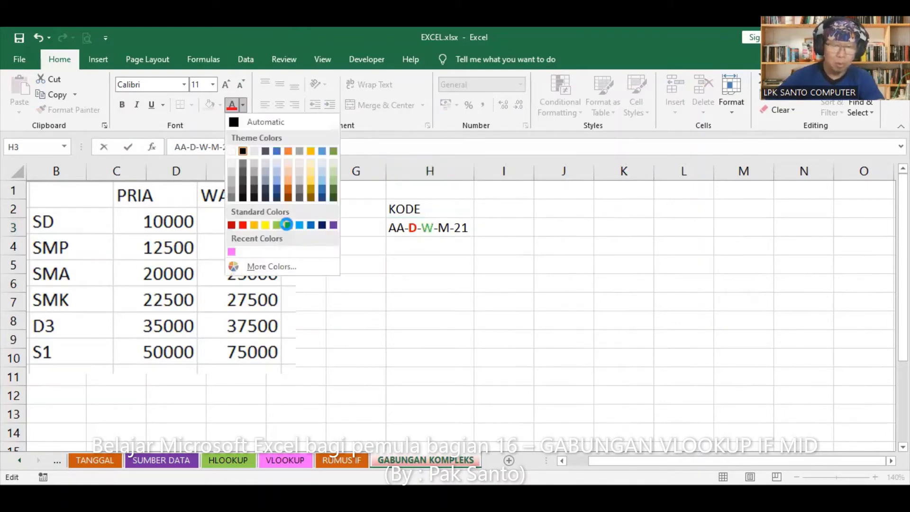
click(286, 225)
click(122, 105)
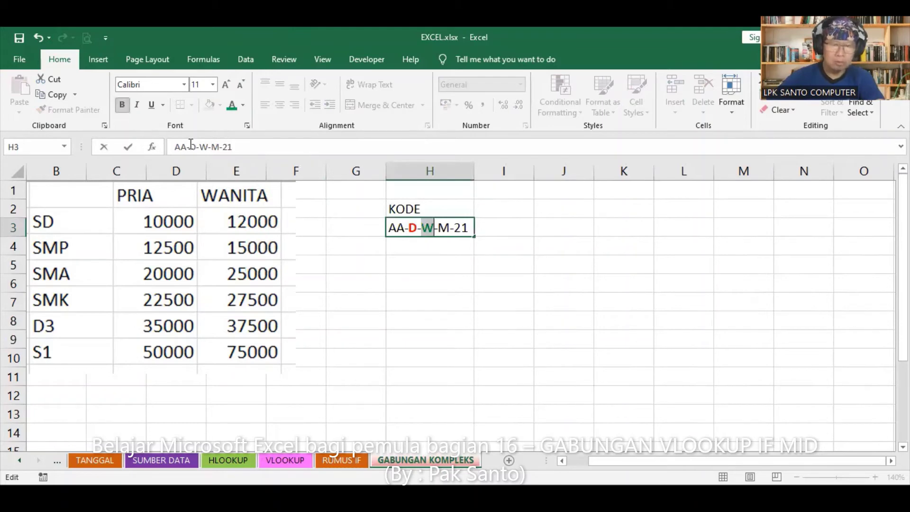
click(417, 265)
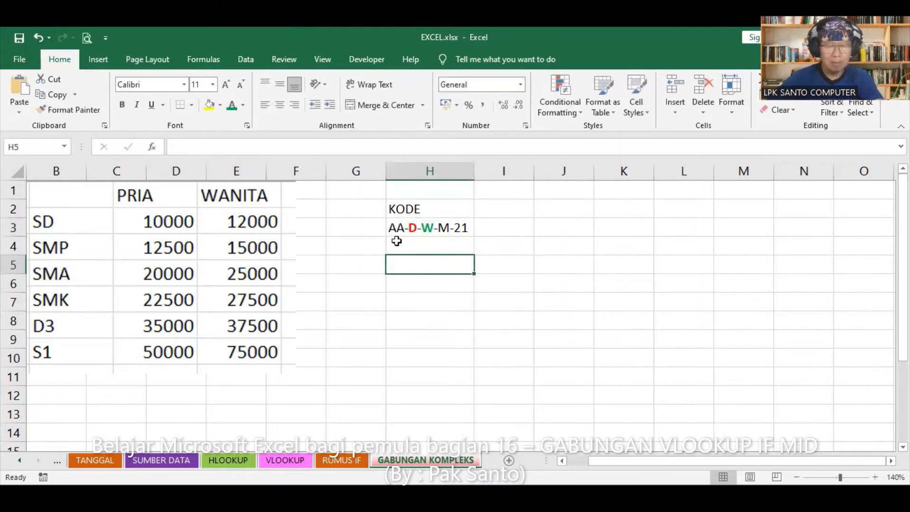
click(875, 477)
click(875, 477)
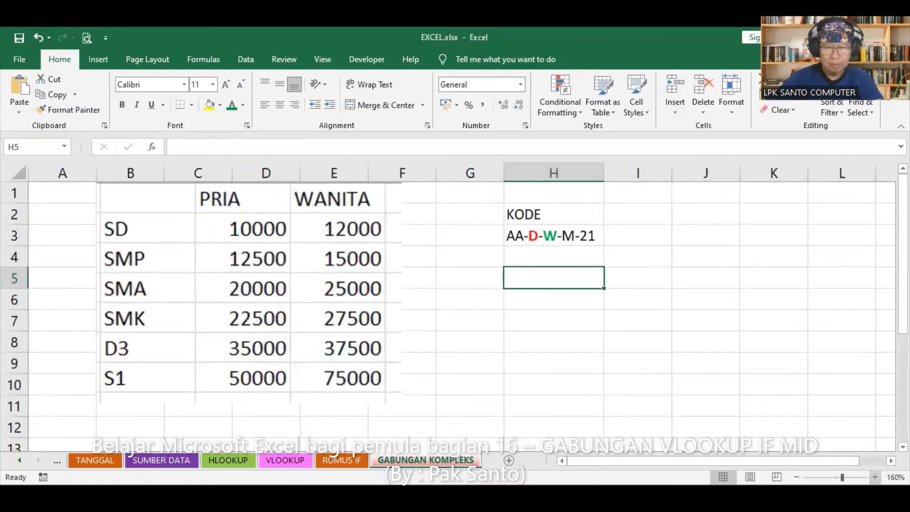
click(875, 477)
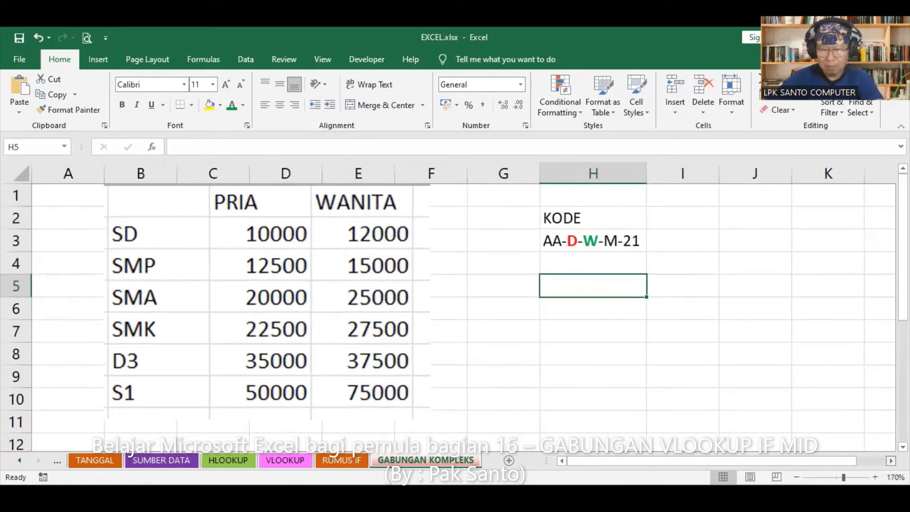
scroll(873, 469, right, 1)
Enter the codes AB-P-P-L-20, AD-A-W-M-21 and AA-K-P-L-22 in H4:H6.
click(506, 262)
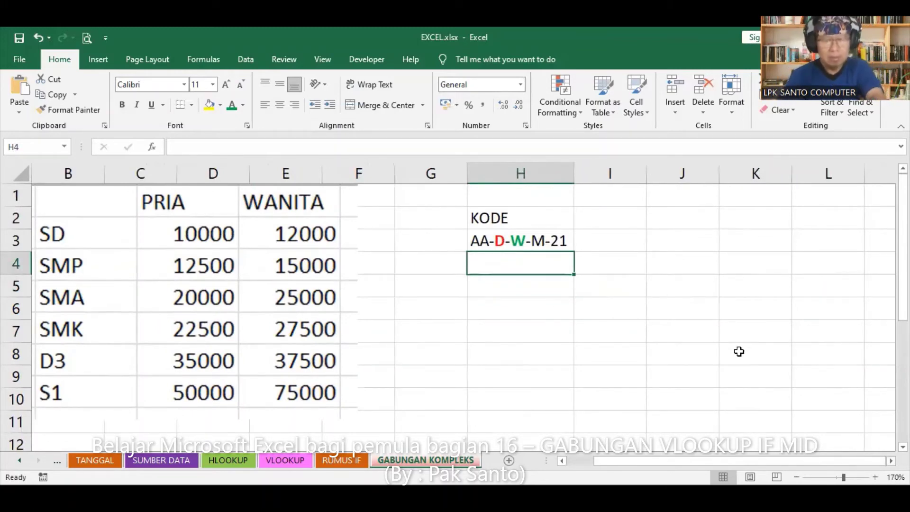
text(AB)
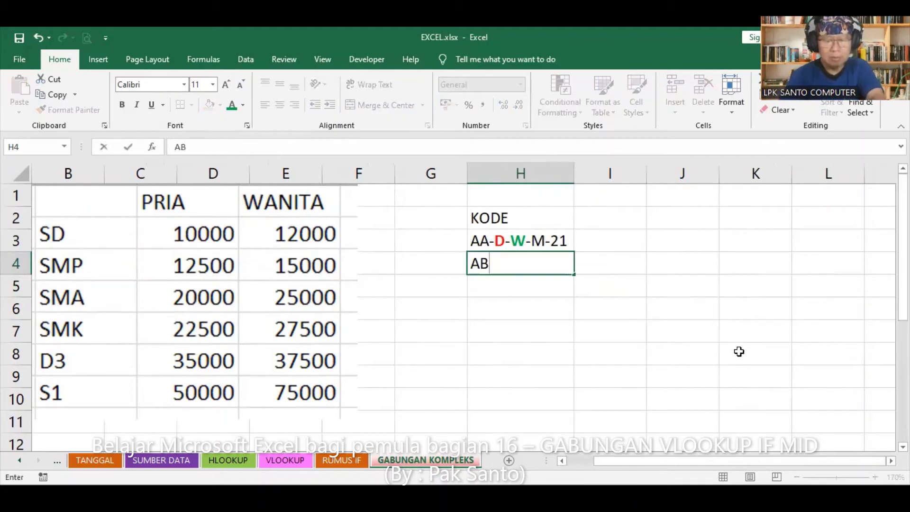
text(-)
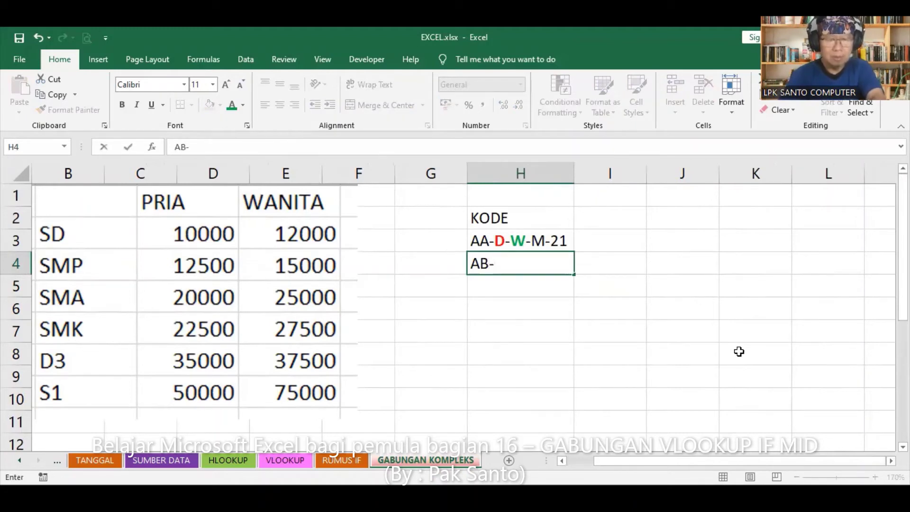
text(P-)
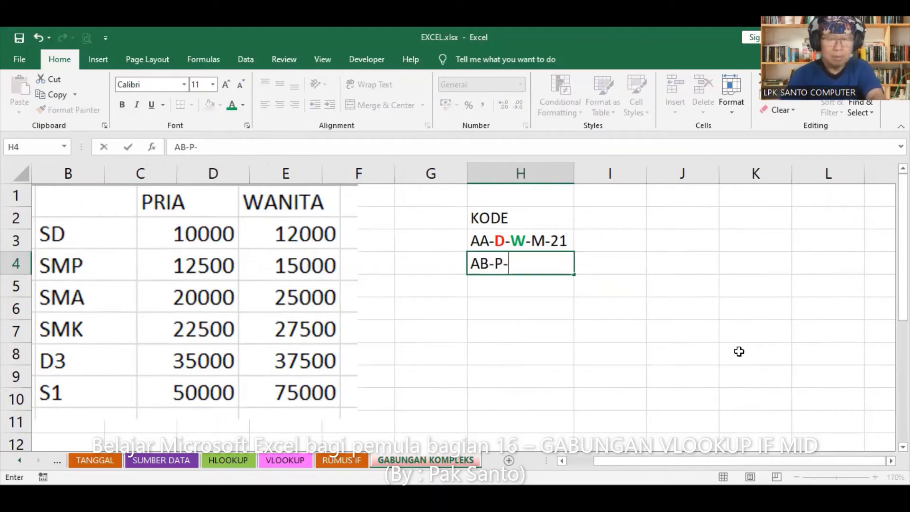
text(P-)
text(L)
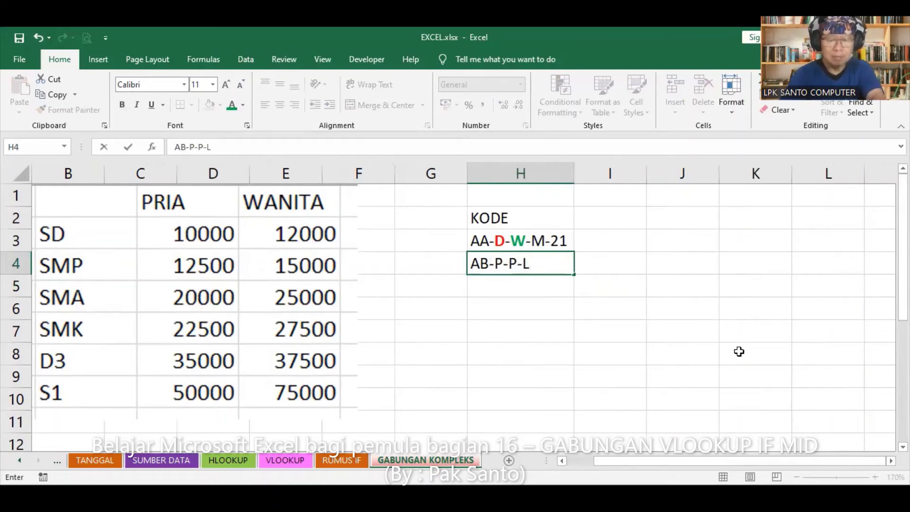
text(-20)
key(ctrl+Return)
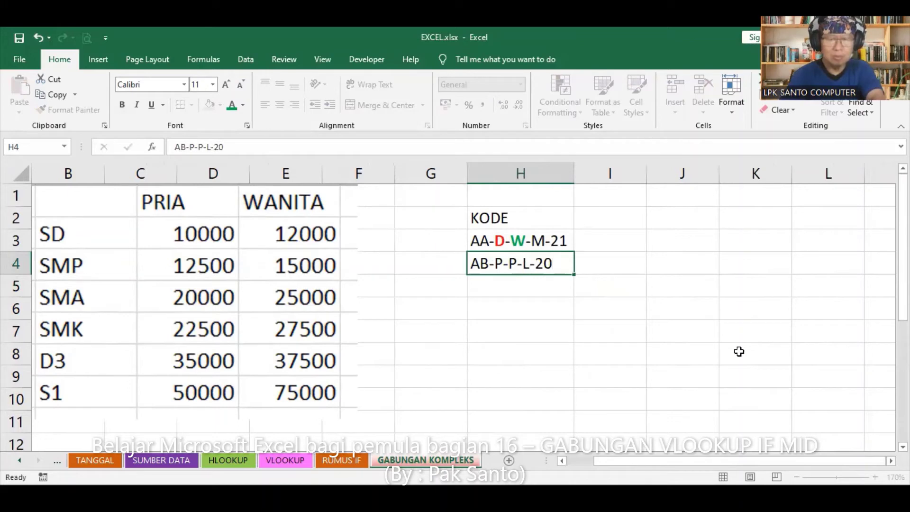
key(Return)
text(AD-)
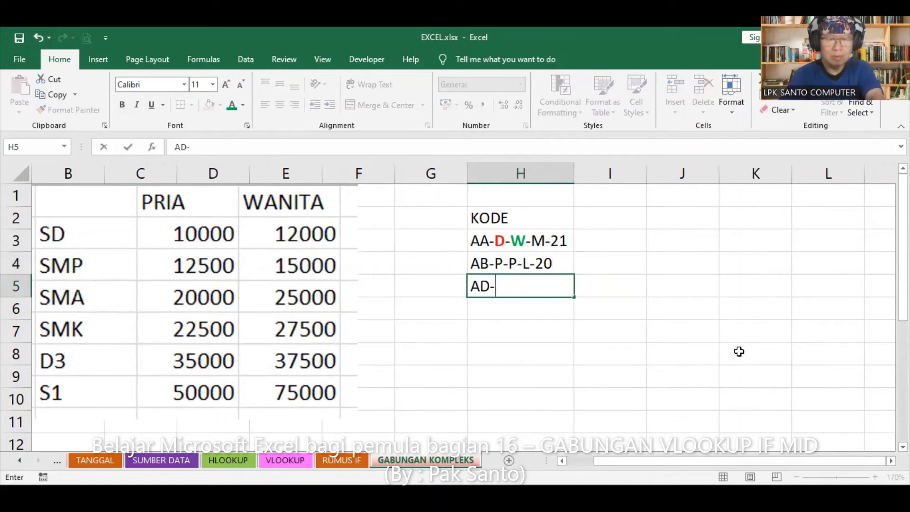
text(A-)
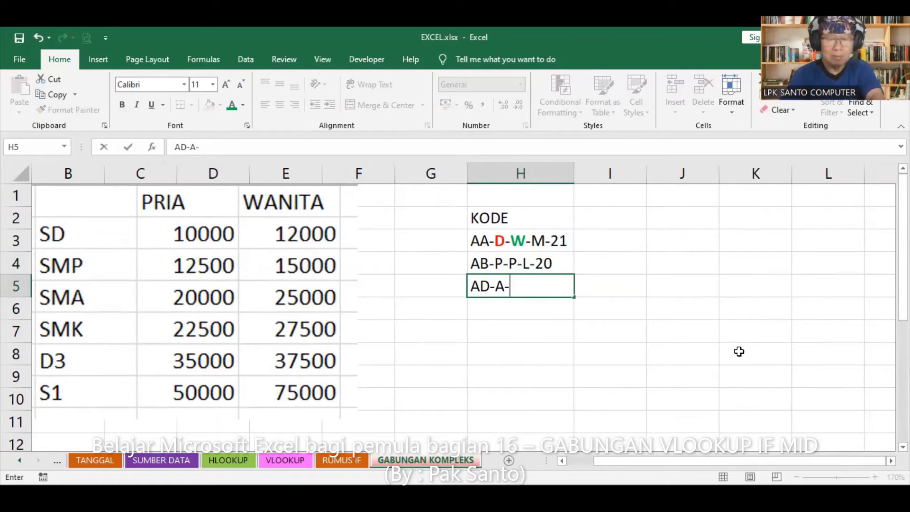
text(W-M-)
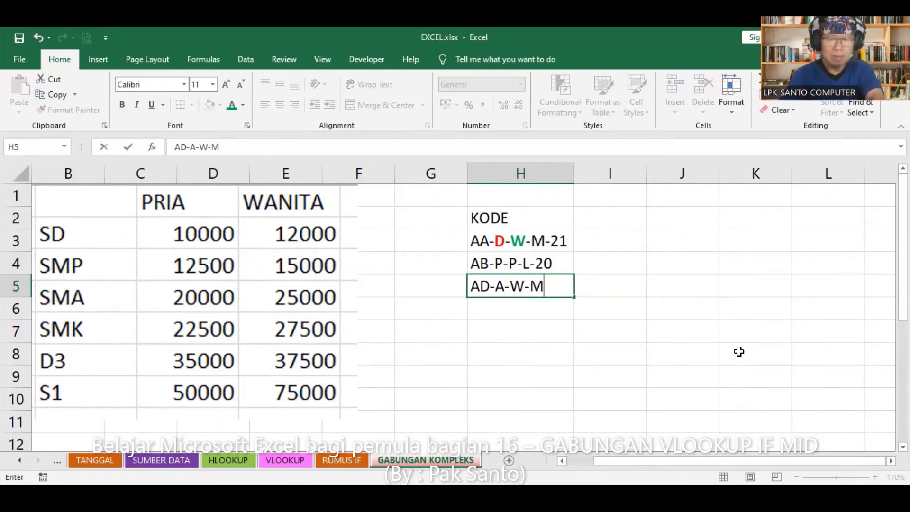
text(2)
text(1)
key(Return)
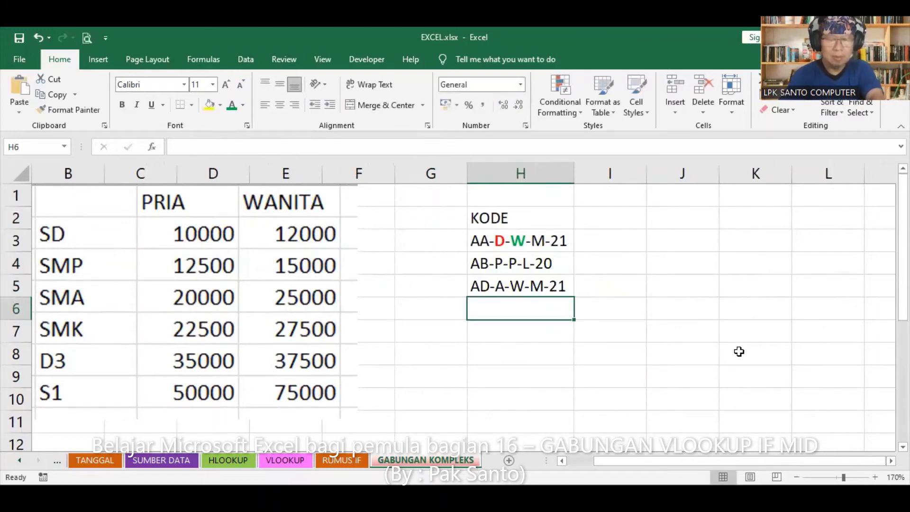
text(AA)
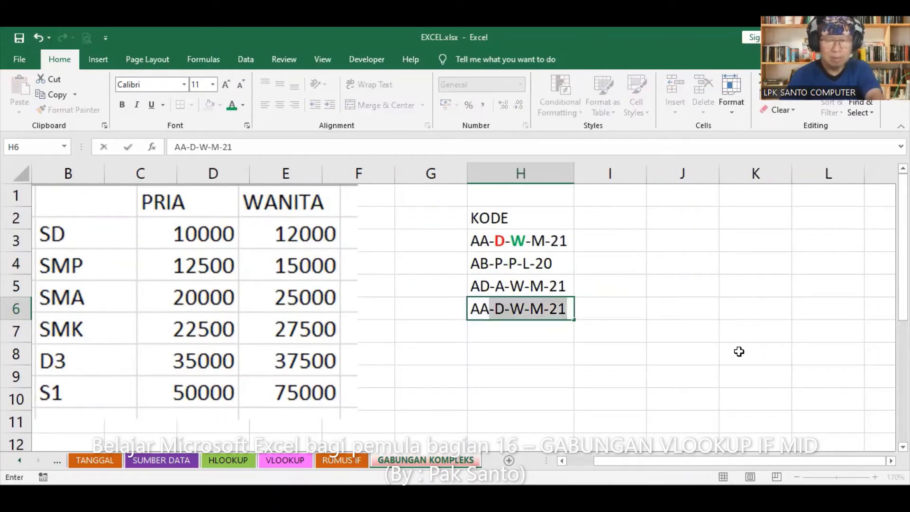
text(-K)
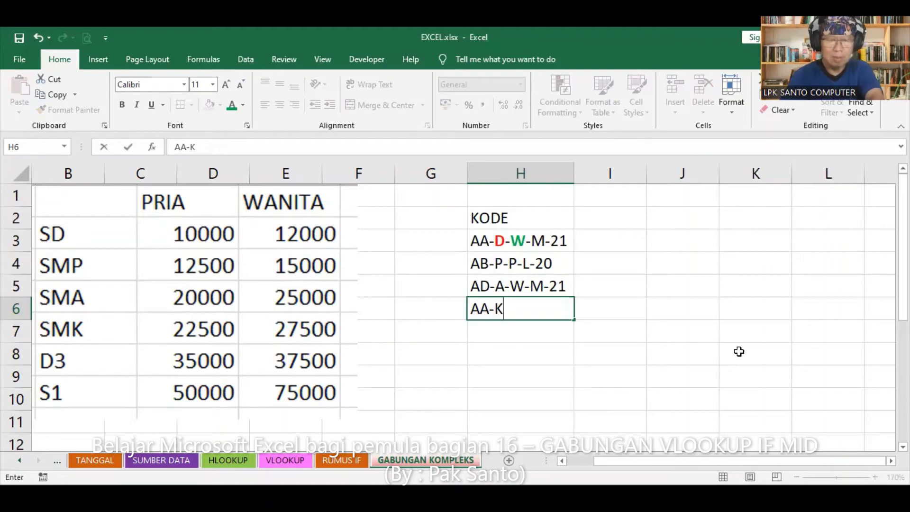
text(-)
text(P-)
text(L)
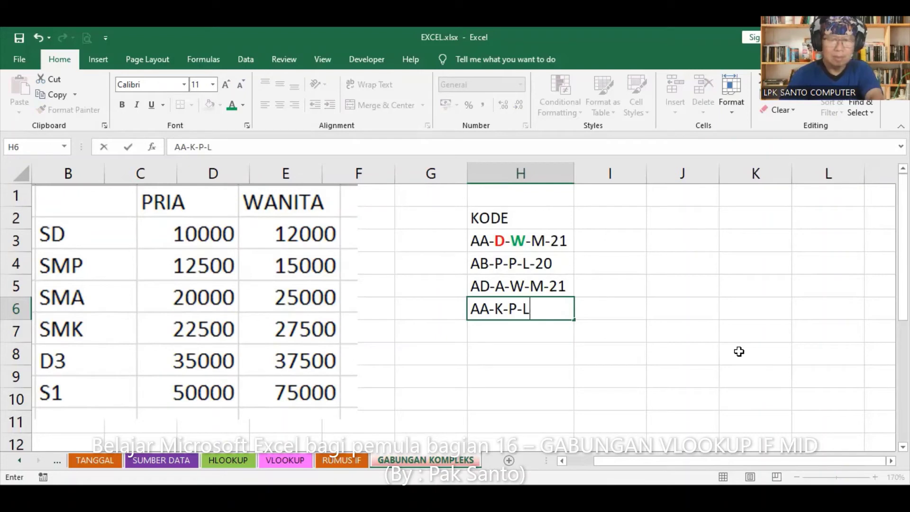
text(-22)
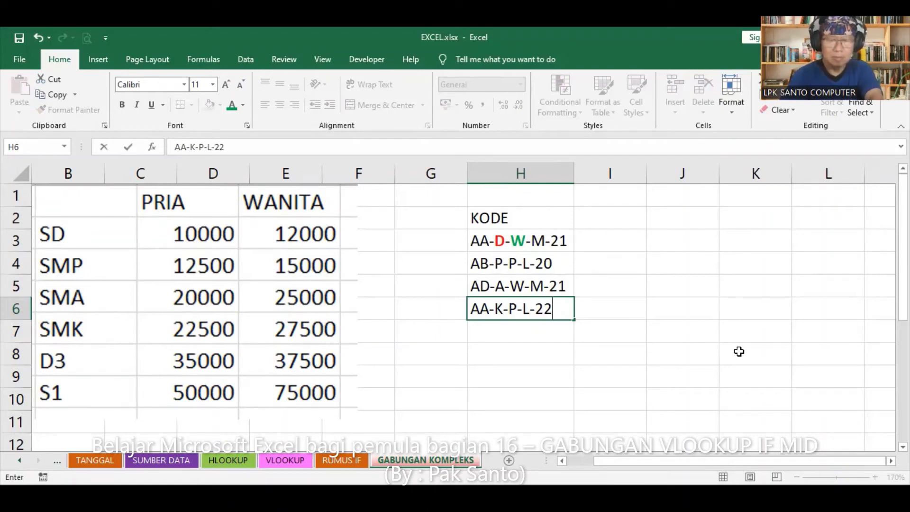
key(Return)
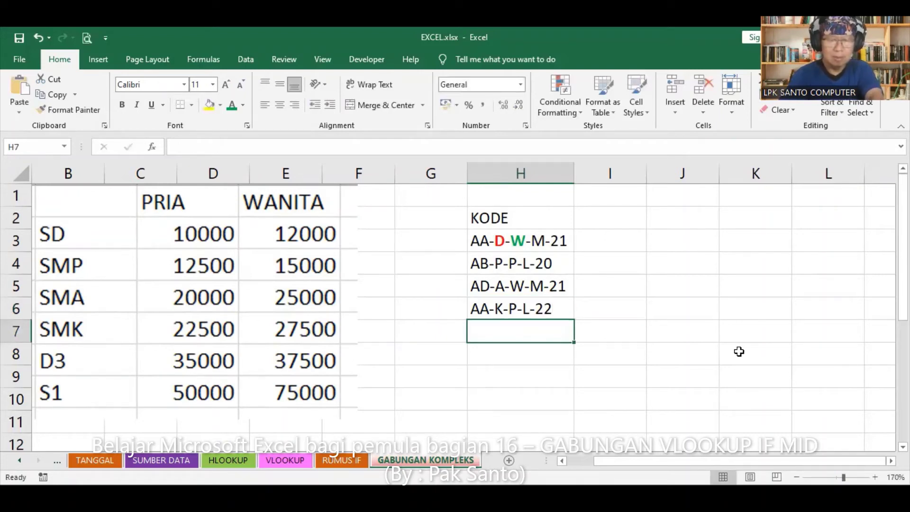
Enter the codes AB-3-W-M-22, AD-1-W-M-22 and AA-P-P-L-21 in H7:H9.
text(AB)
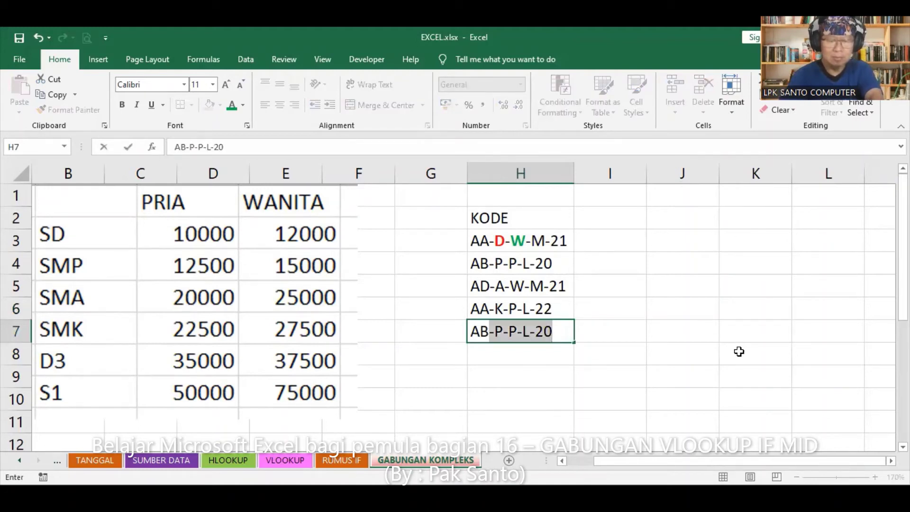
text(-)
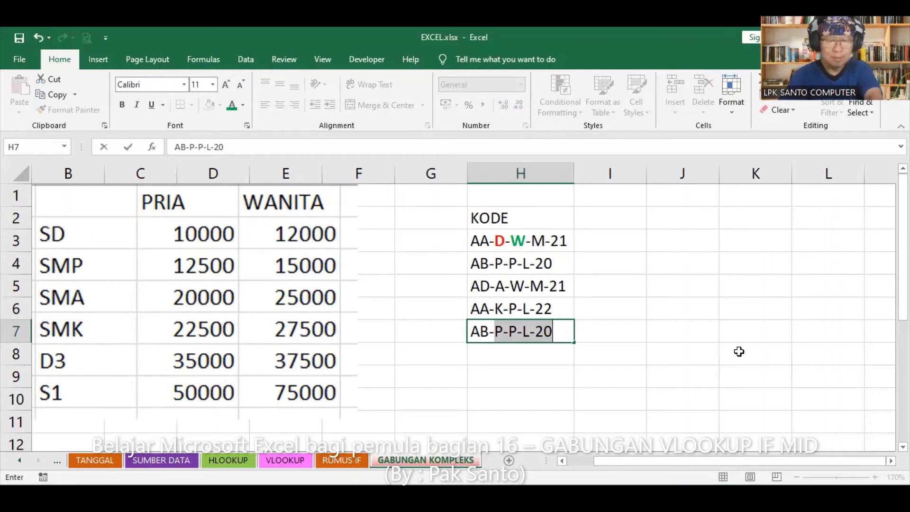
text(3)
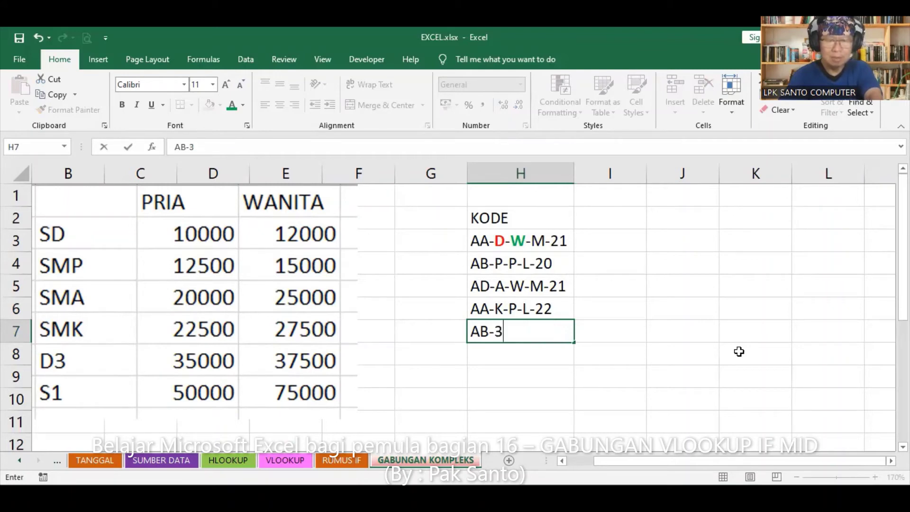
text(-)
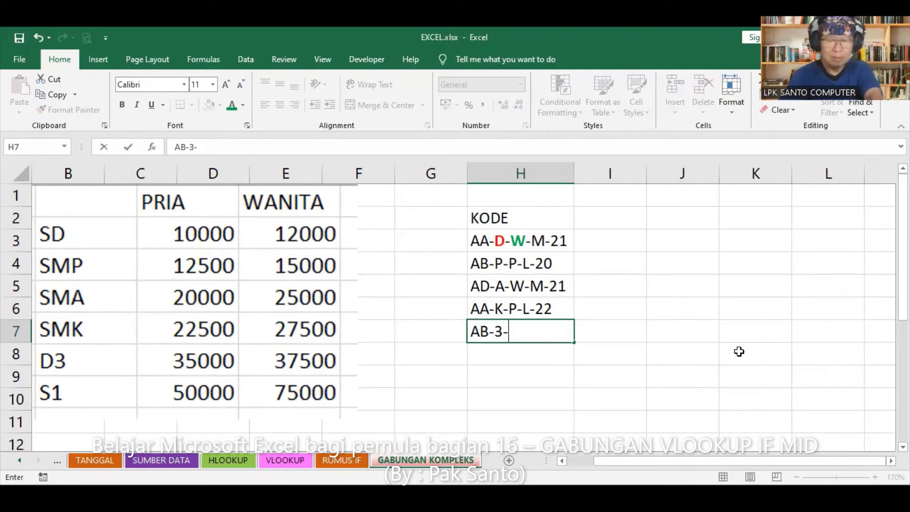
text(W-)
text(M-22)
key(Return)
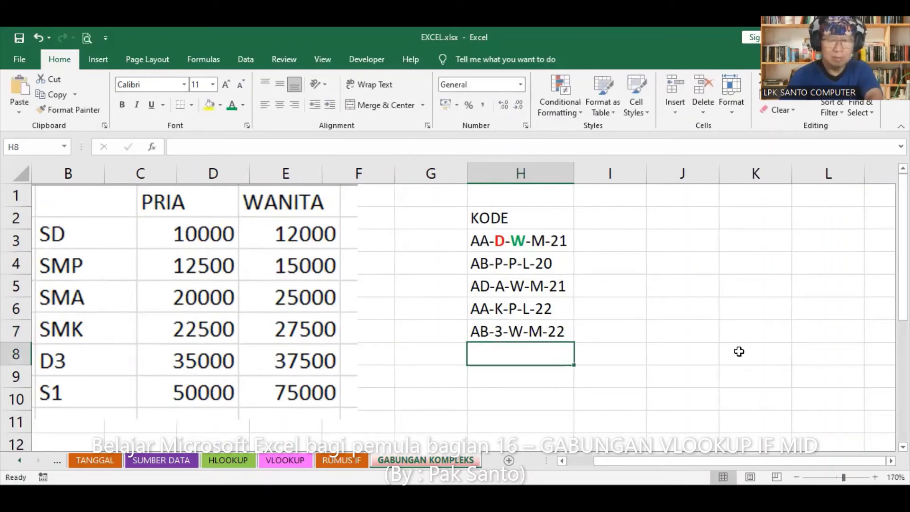
text(AD)
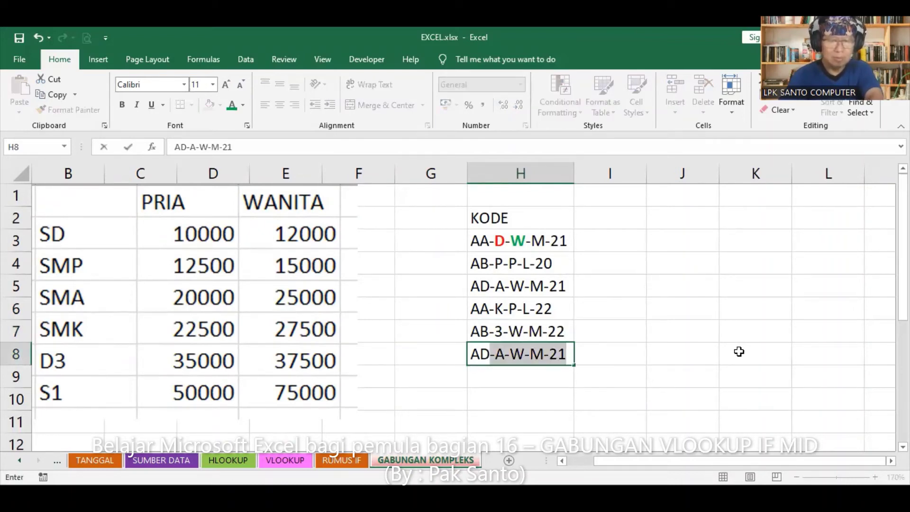
text(-)
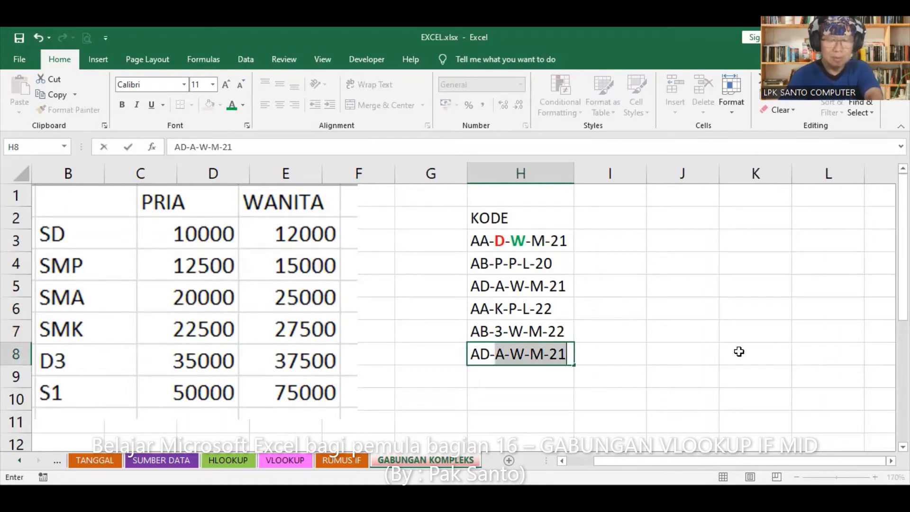
text(1)
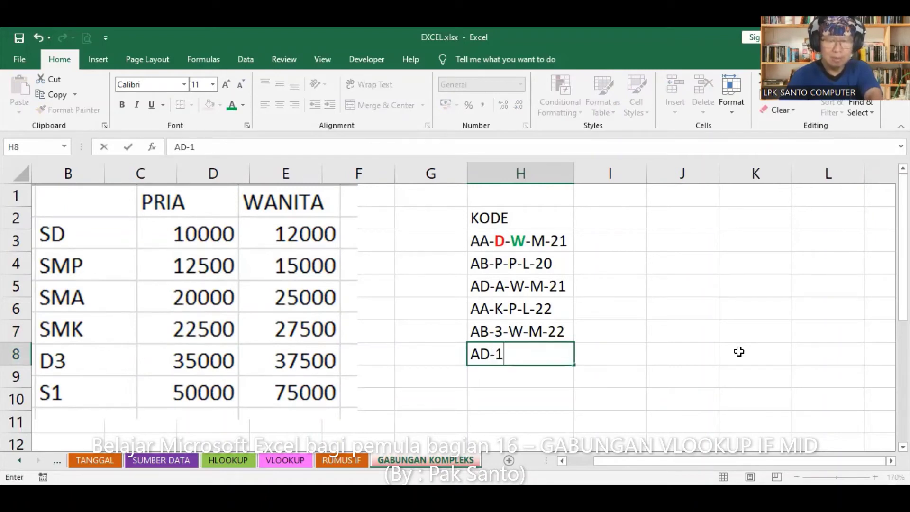
text(-)
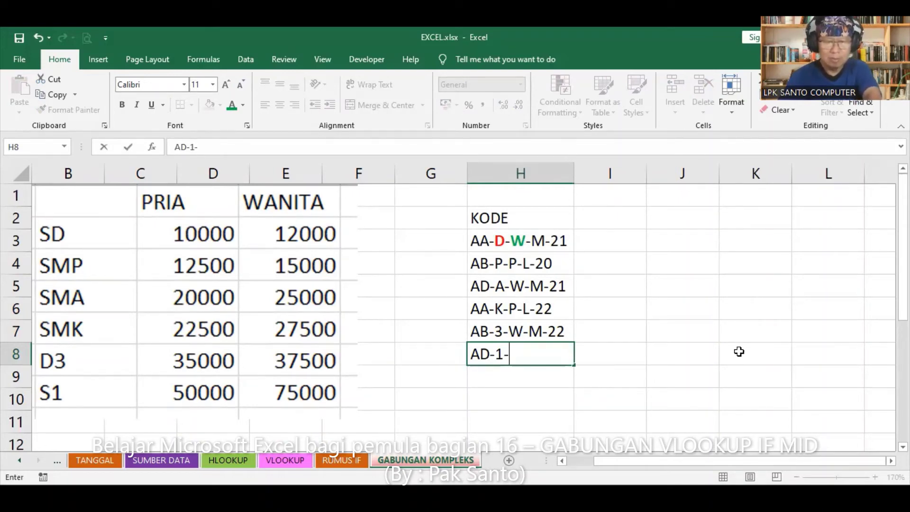
text(W-M)
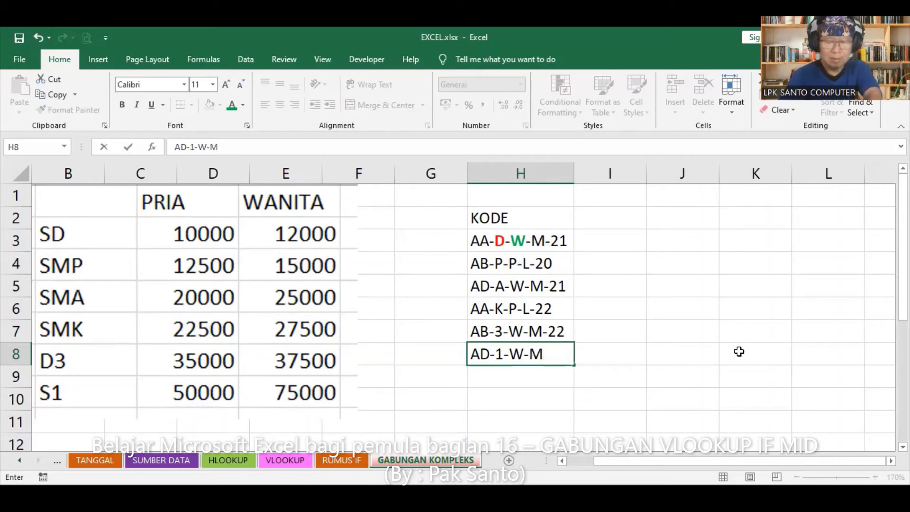
text(-22)
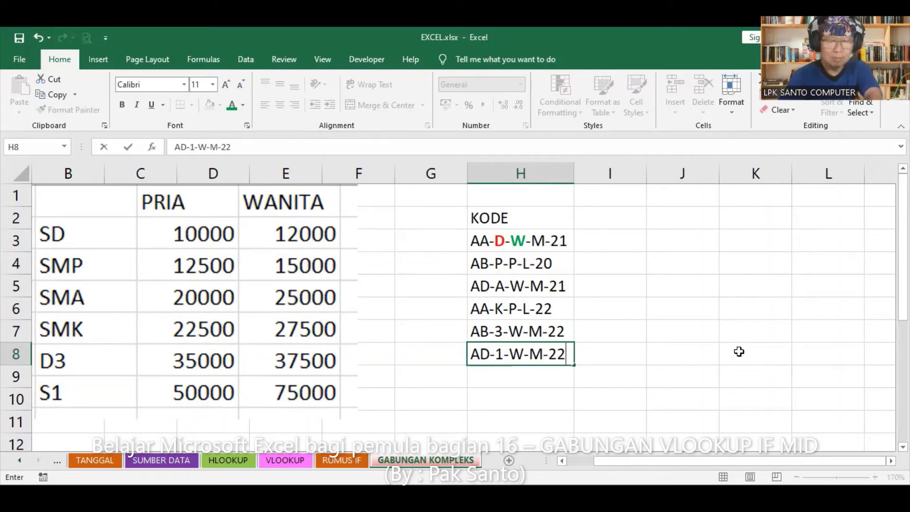
key(Return)
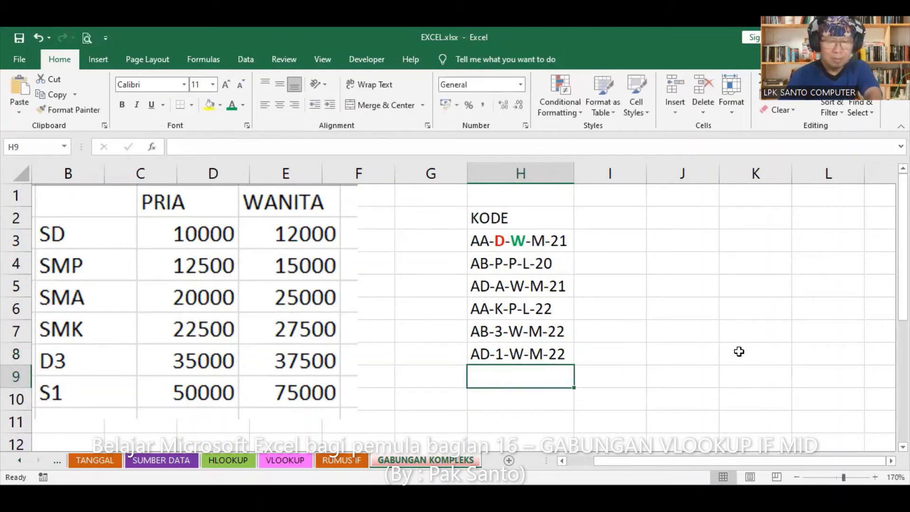
text(A)
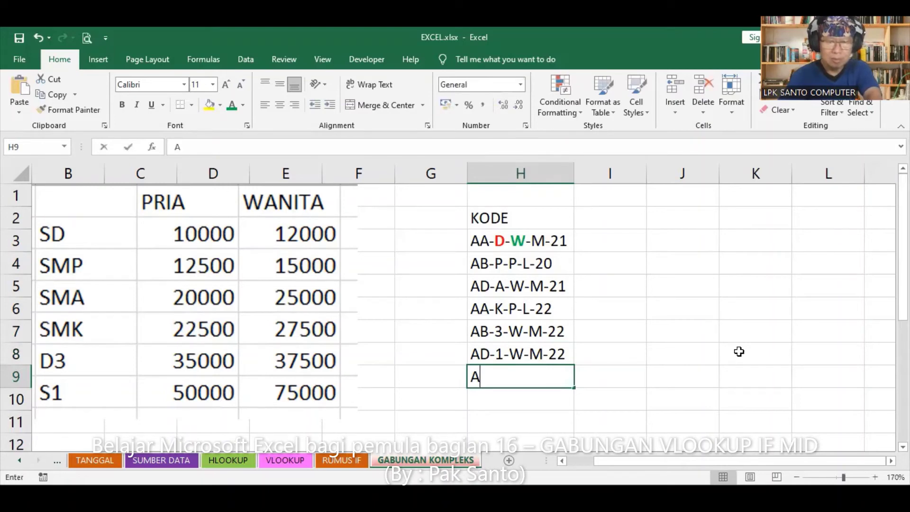
text(A-)
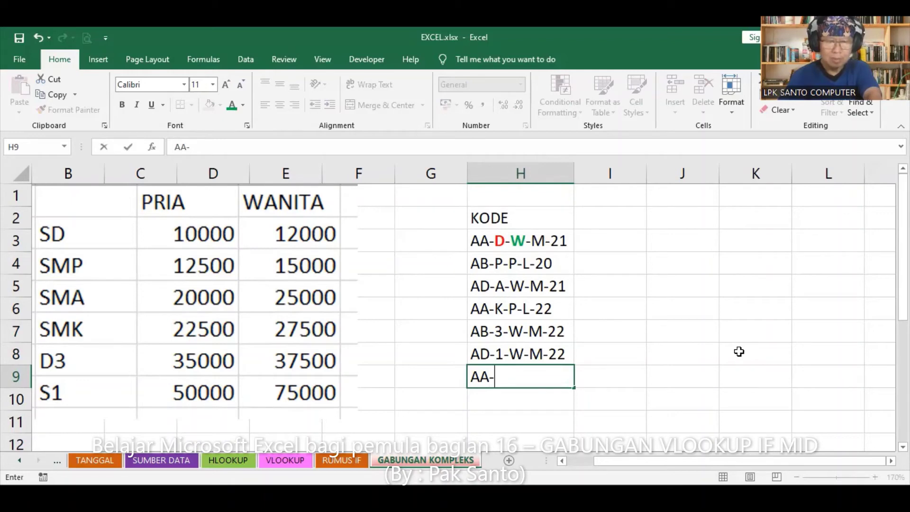
text(P)
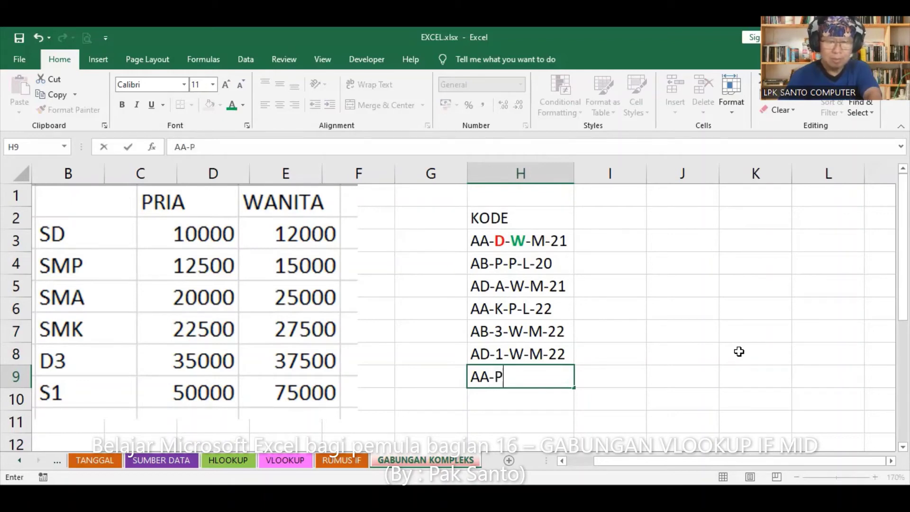
text(-)
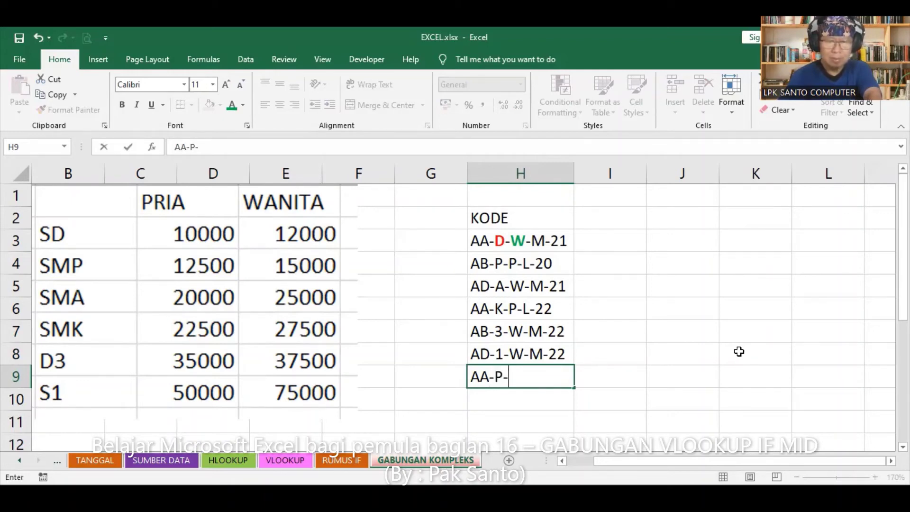
text(P)
text(-)
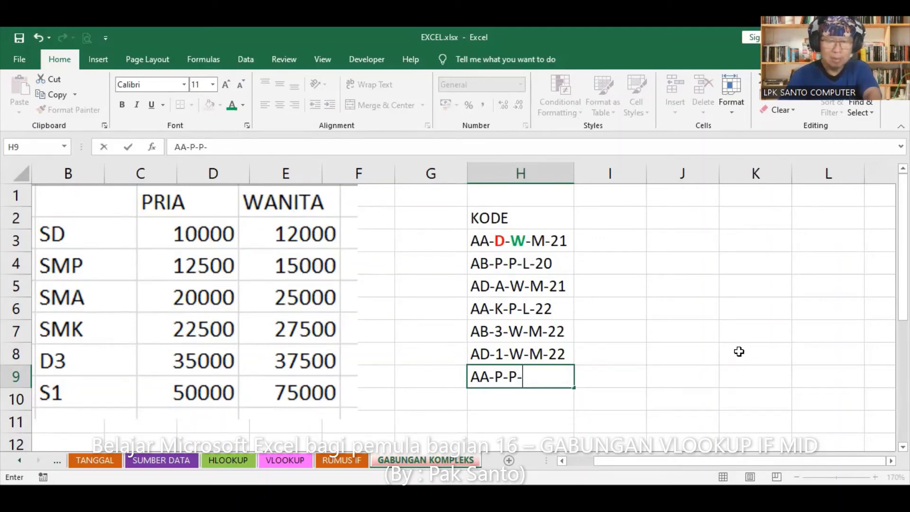
text(L-21)
key(Return)
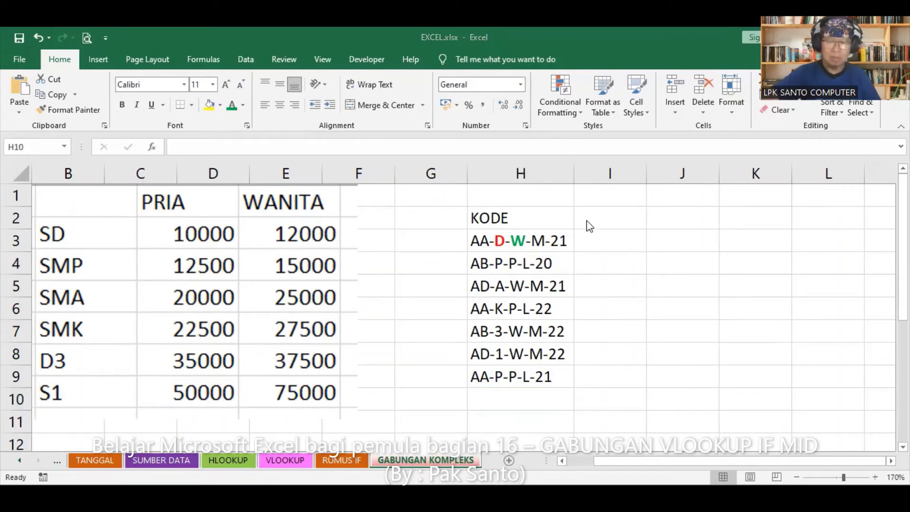
Widen column H slightly and delete the empty column G so KODE moves to column G.
click(569, 172)
drag(570, 173, 571, 173)
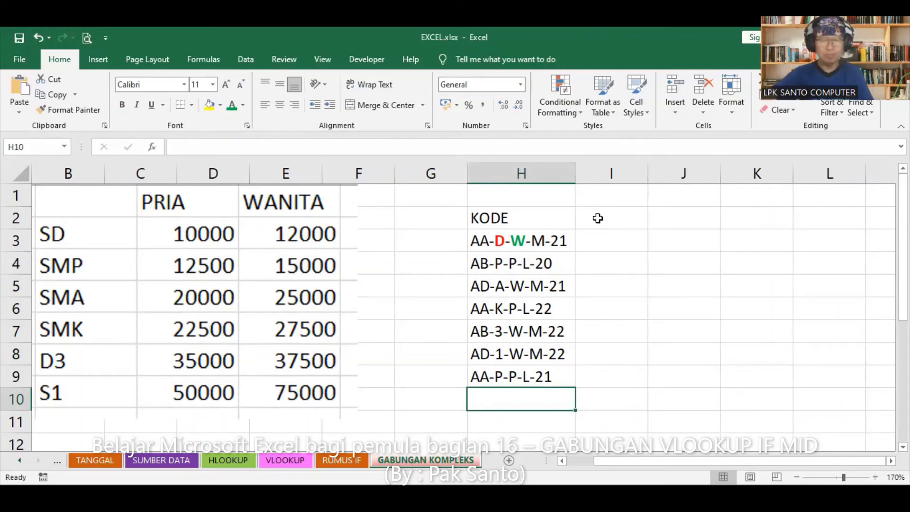
click(441, 169)
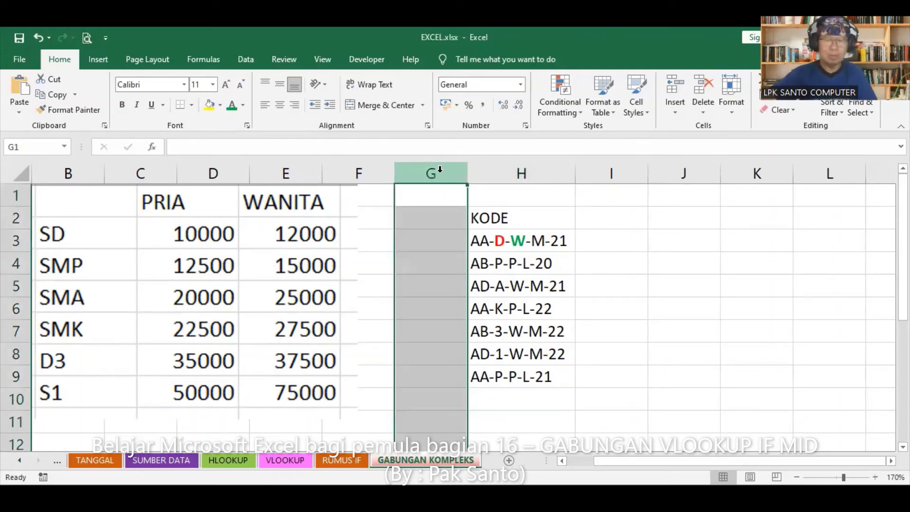
right_click(440, 170)
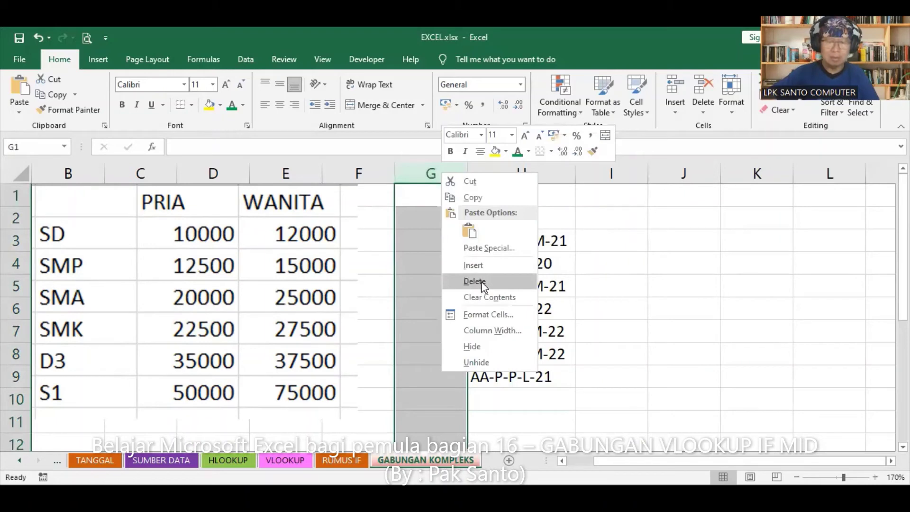
click(482, 280)
click(571, 280)
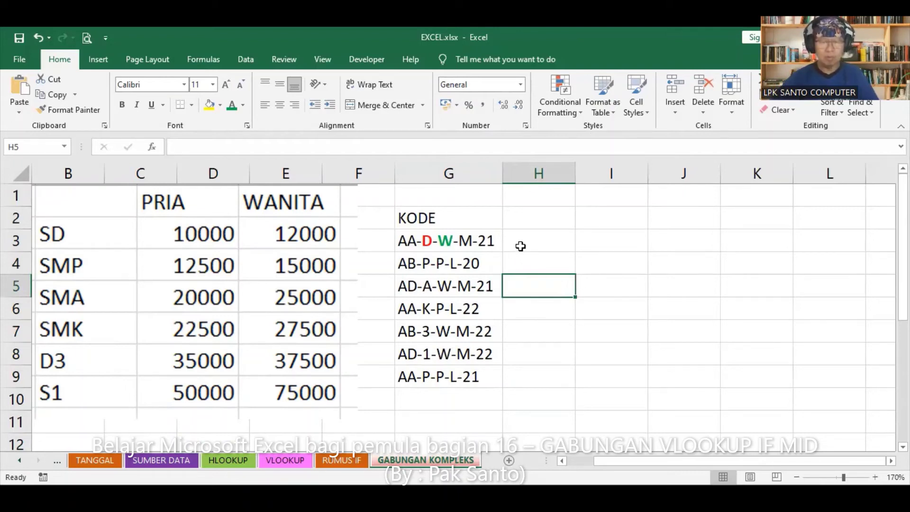
click(538, 217)
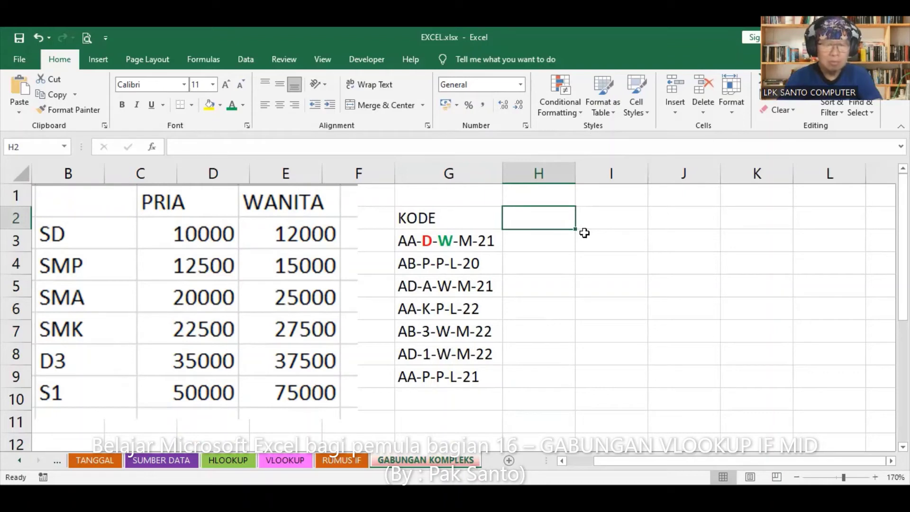
Enter the heading HONOR in cell H2.
text(H)
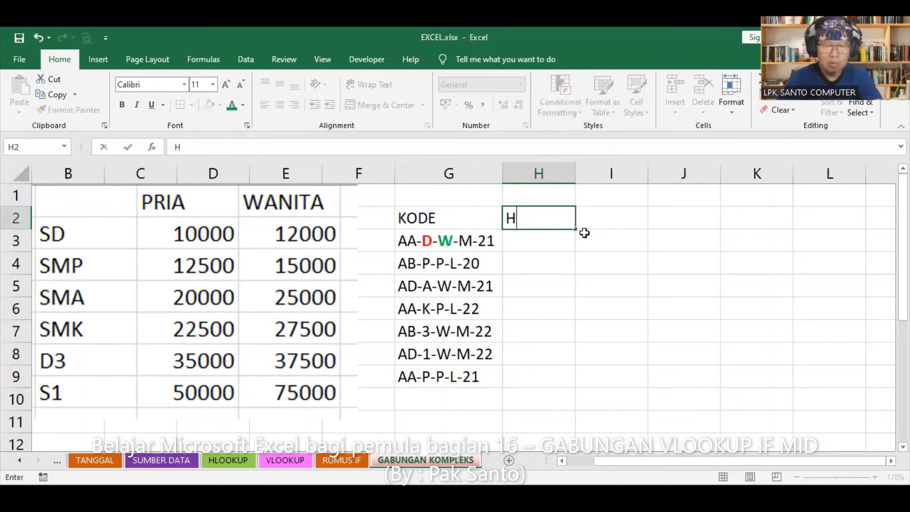
text(ONOR)
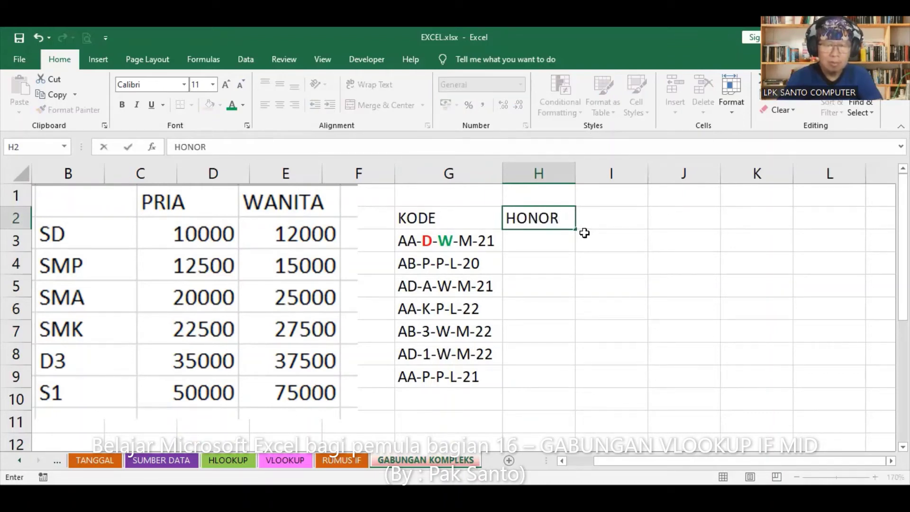
key(Return)
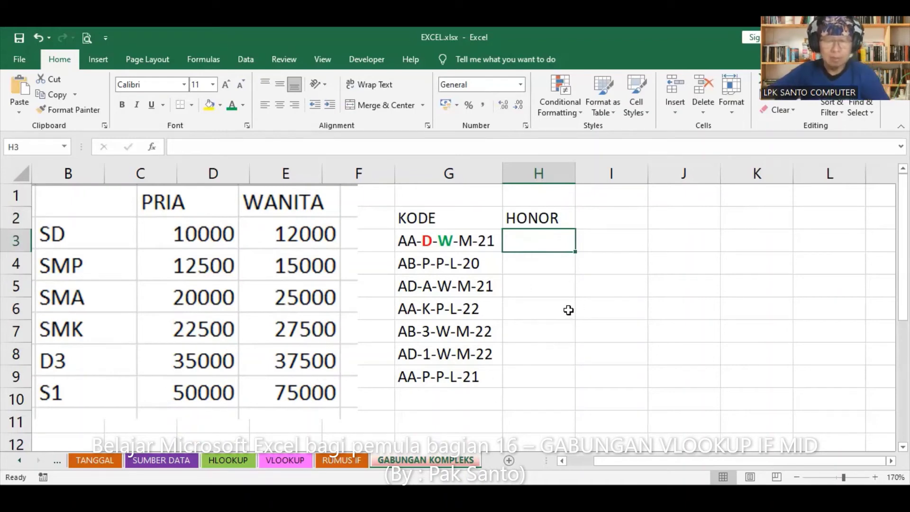
Enter the notes CLUE : in I5 and RUMUS YANG DIPAKAI in I6.
click(622, 285)
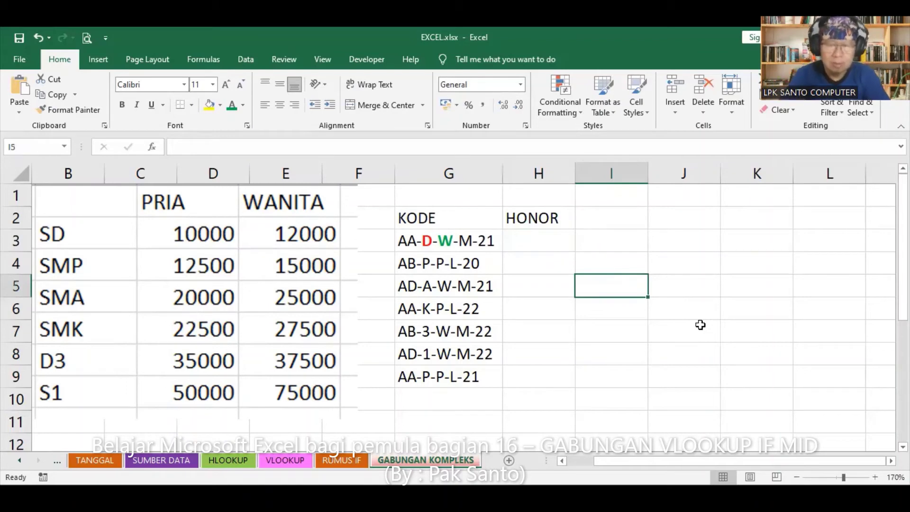
text(CLUE)
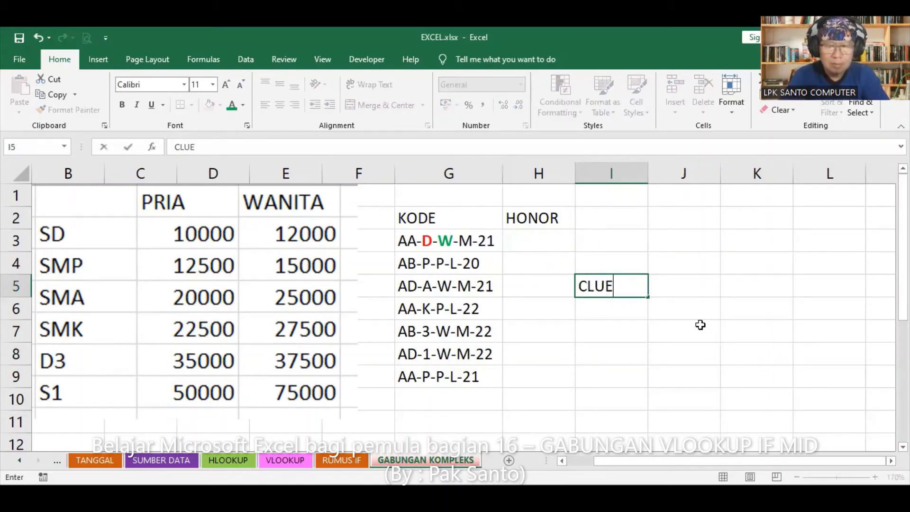
text( :)
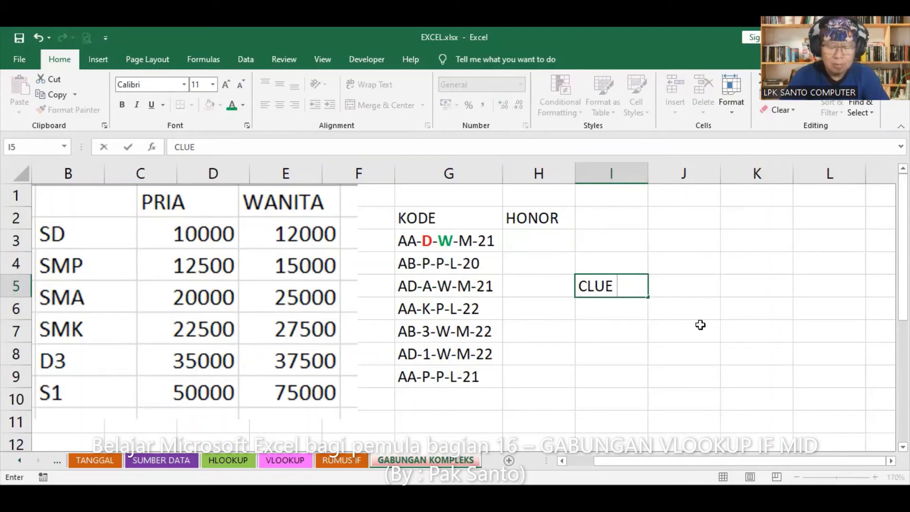
key(Return)
text(RU)
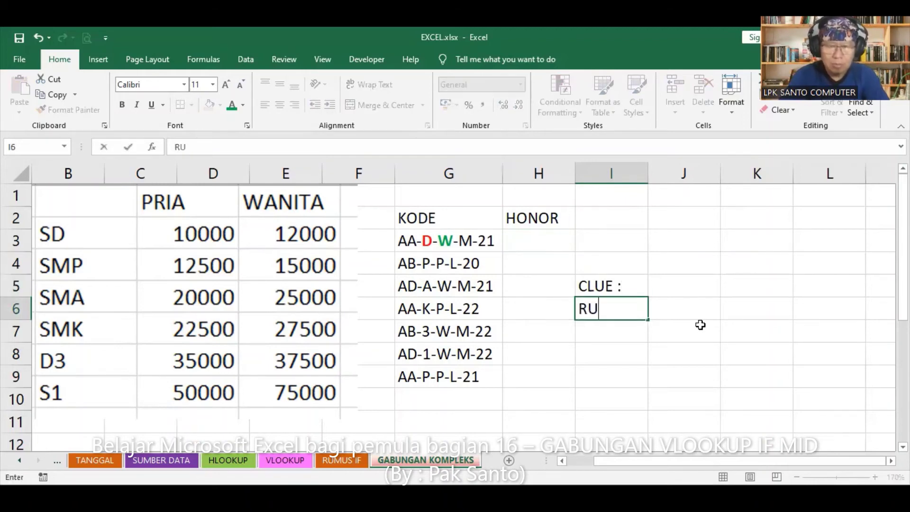
text(MUS D)
text(YA)
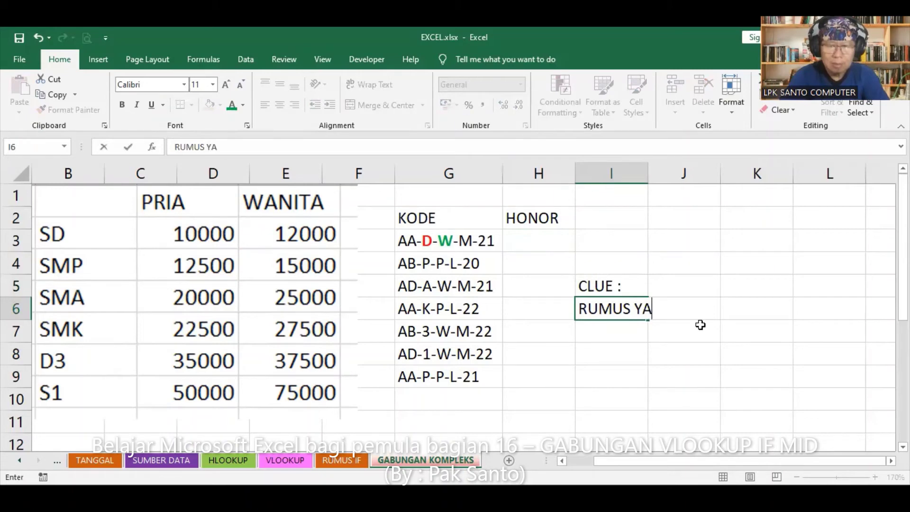
text(NG DIPAKAI)
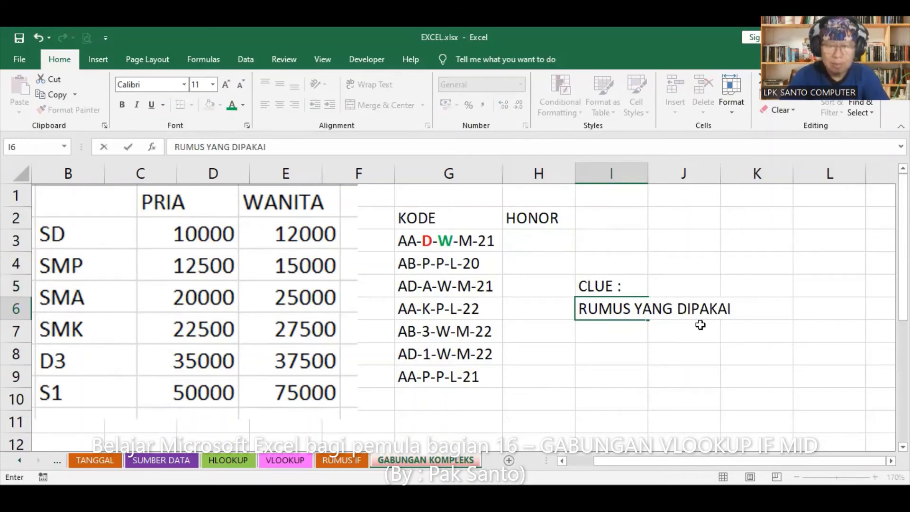
key(Return)
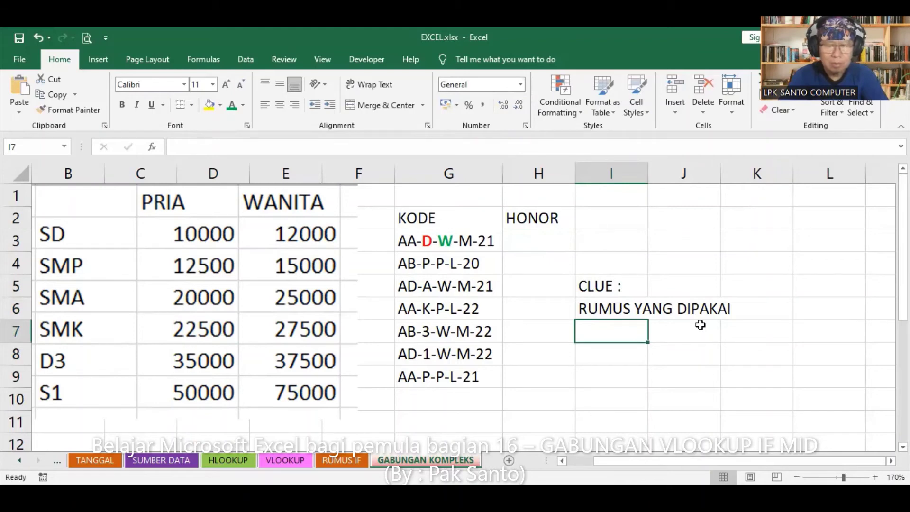
Enter the note GABUNGAN VLOOKUP + MID + IF in I7.
text(GABUNG)
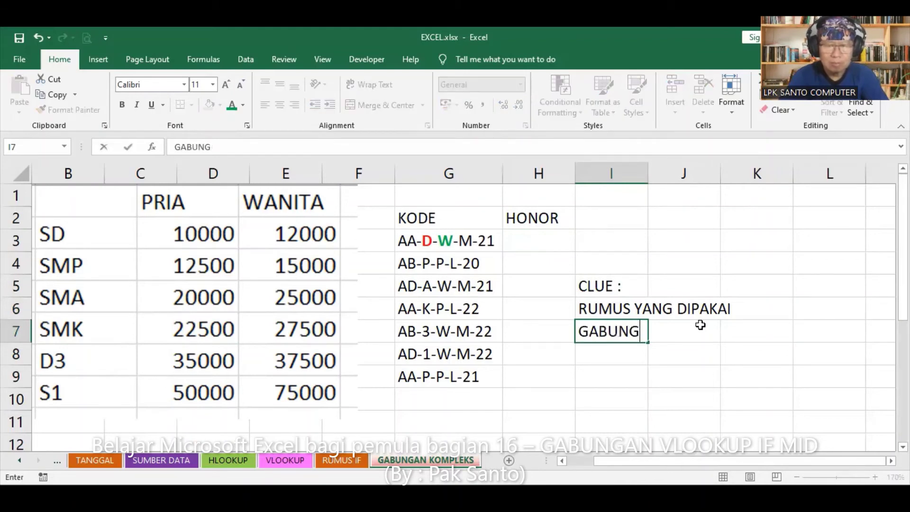
text(AN)
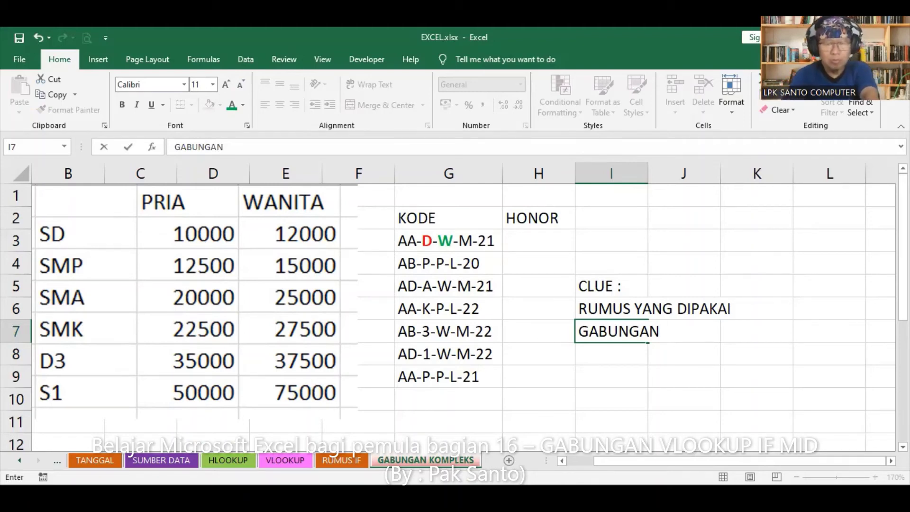
text( VLO)
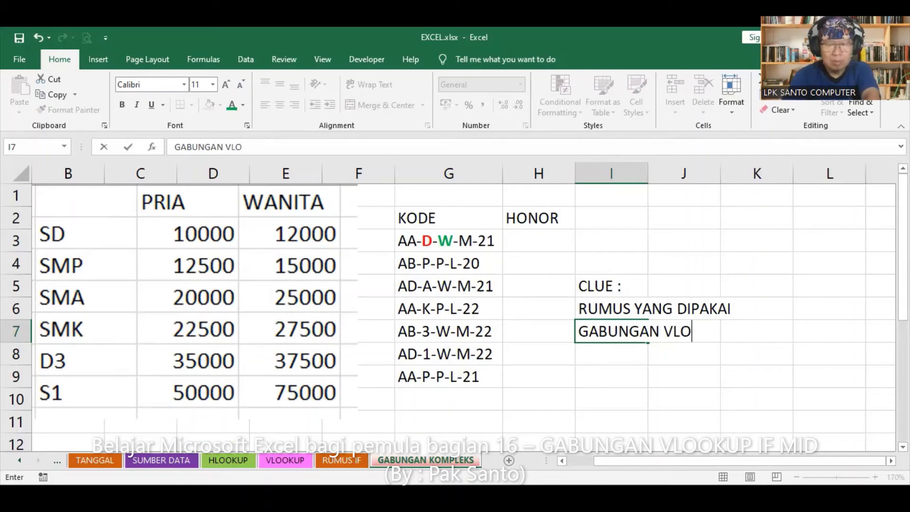
text(OKUP)
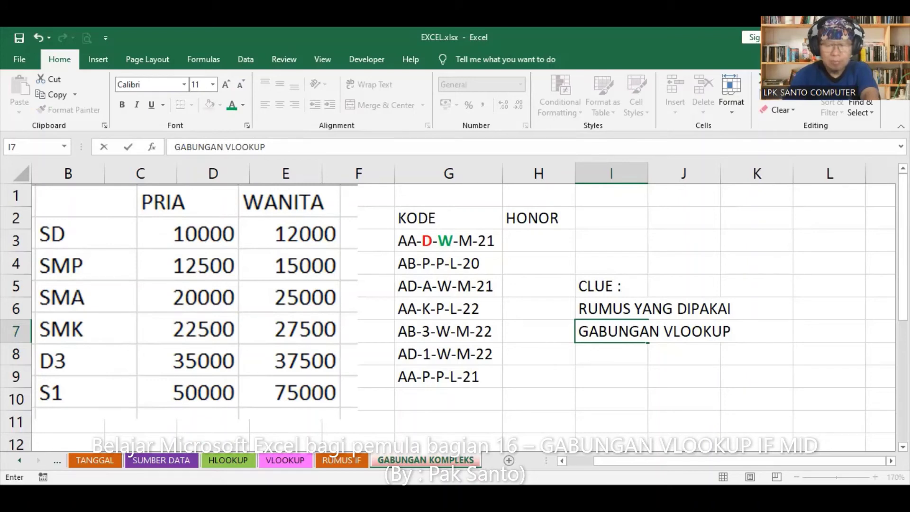
text( + )
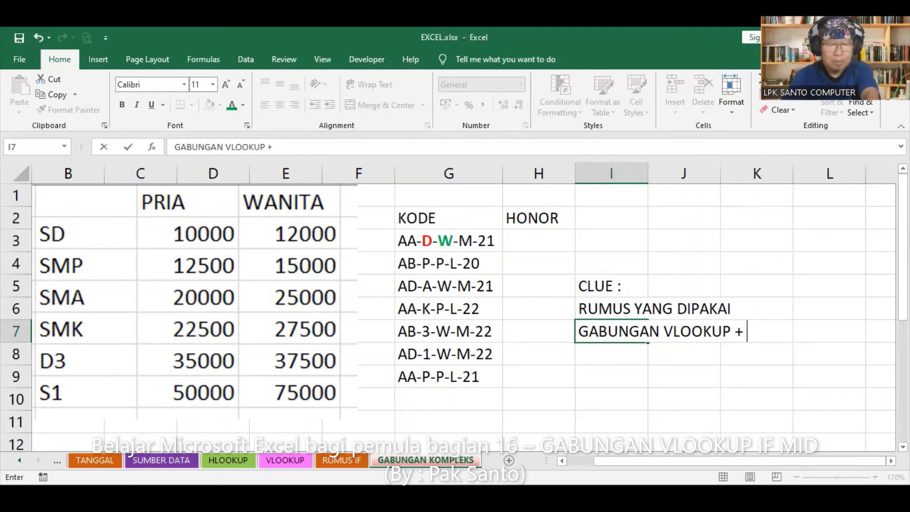
text(MID)
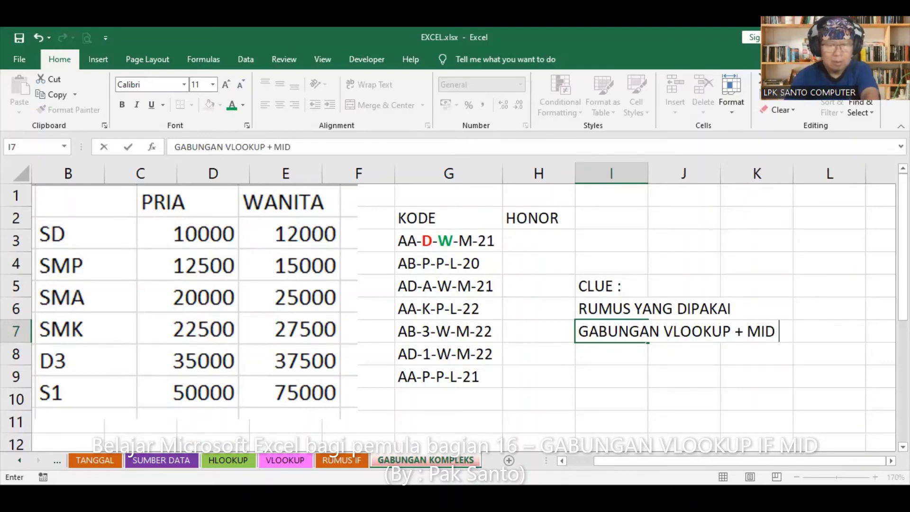
text(+)
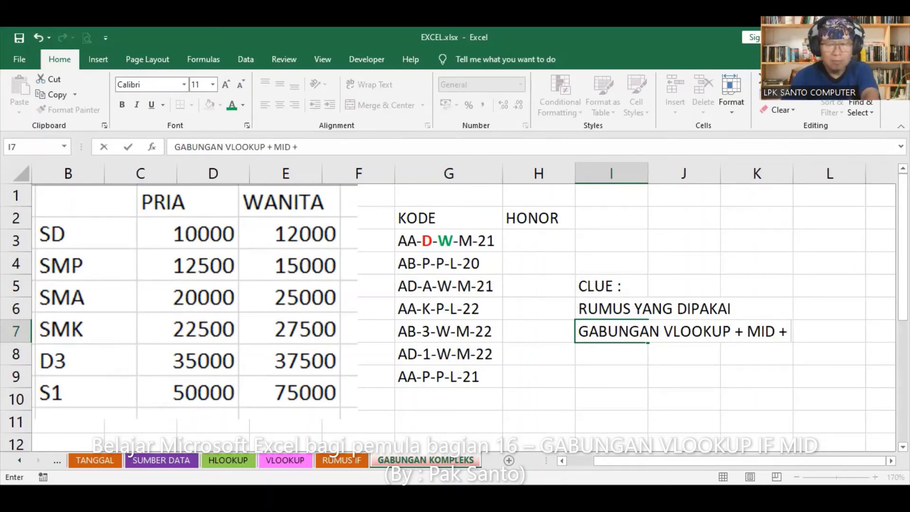
text( IF)
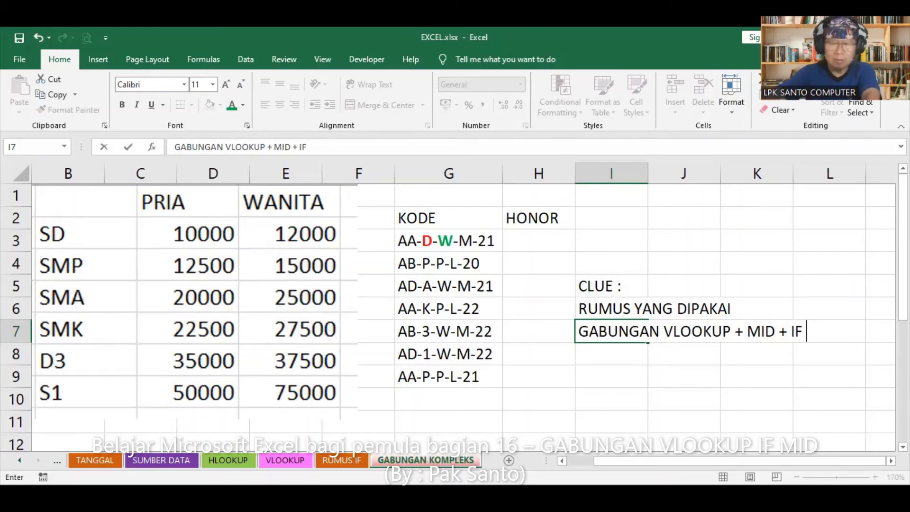
key(Return)
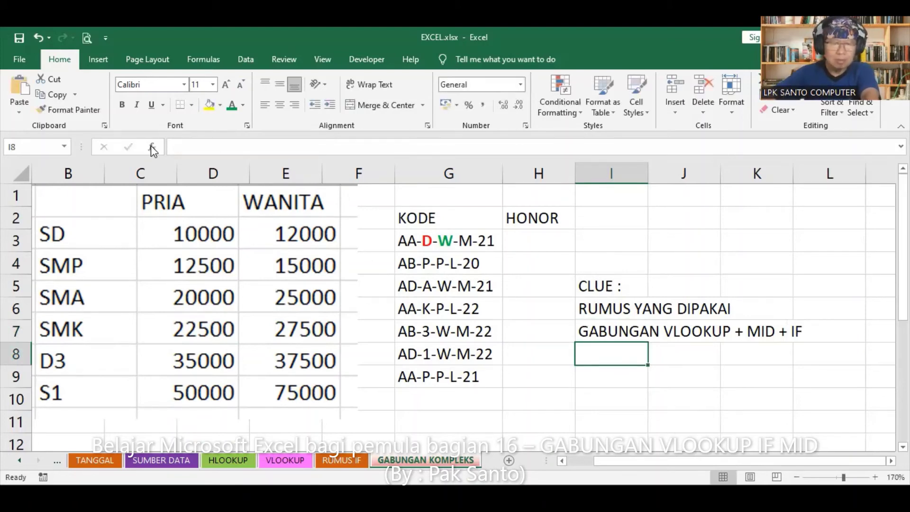
click(152, 146)
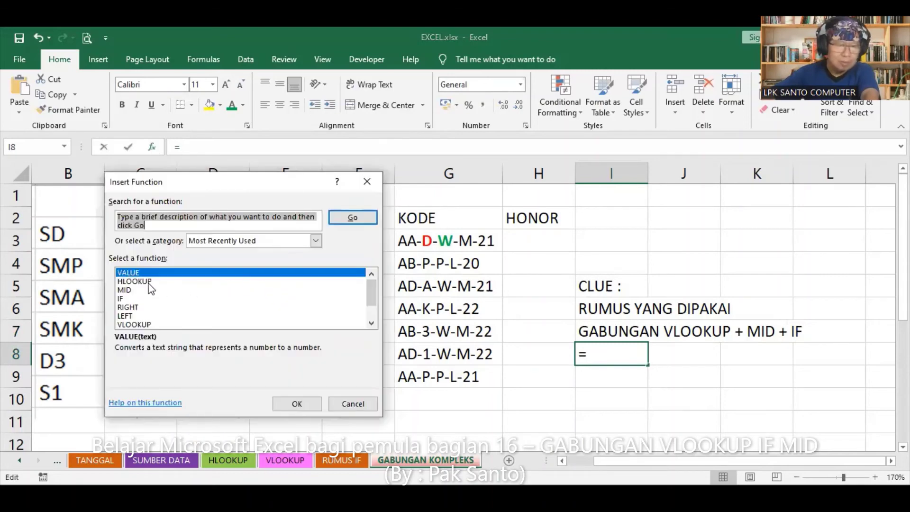
click(143, 324)
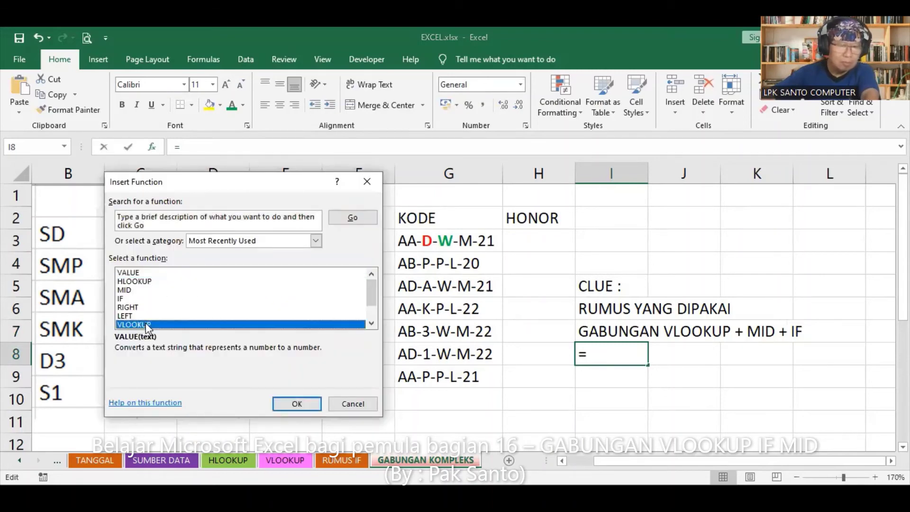
click(295, 404)
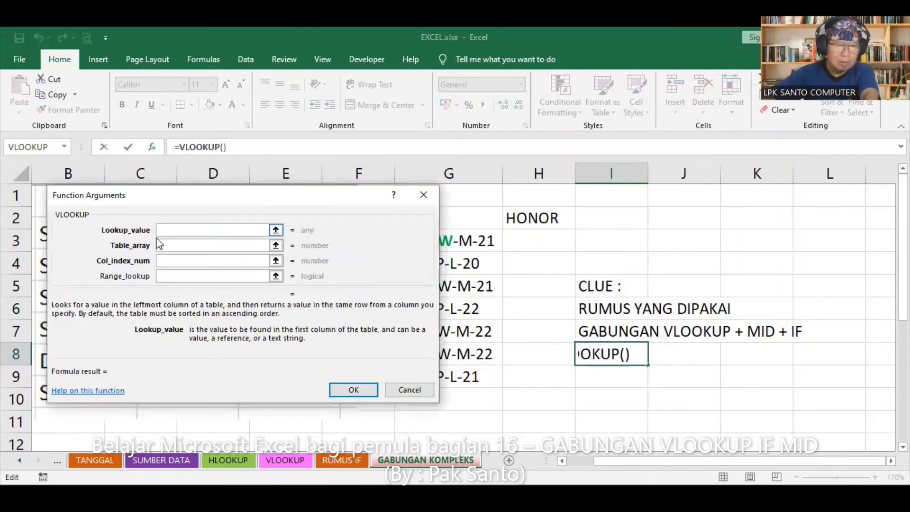
click(410, 389)
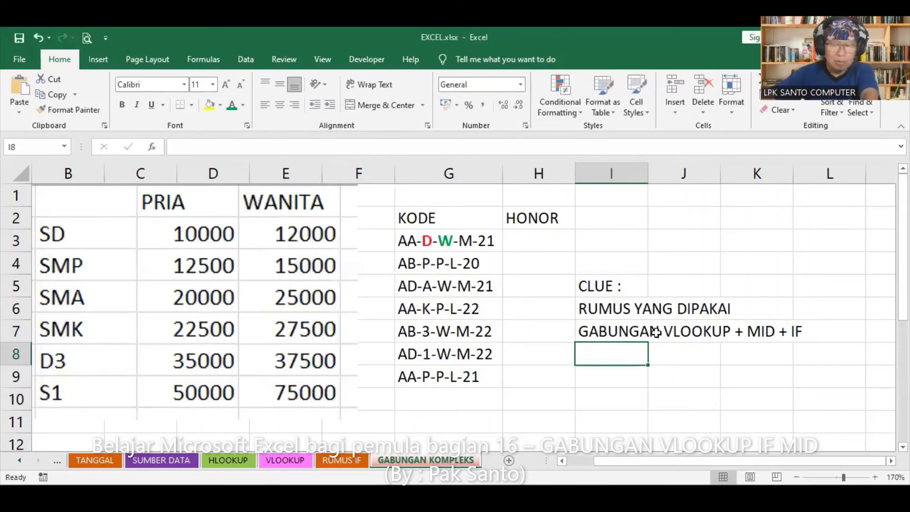
Prefix the I7 note with LOOKUP VALUE : and narrow column F.
click(596, 332)
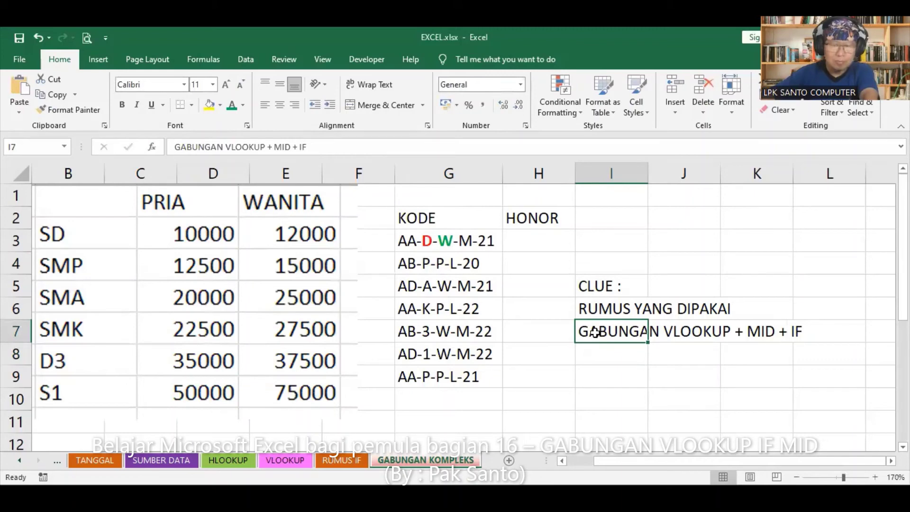
click(173, 147)
text(L)
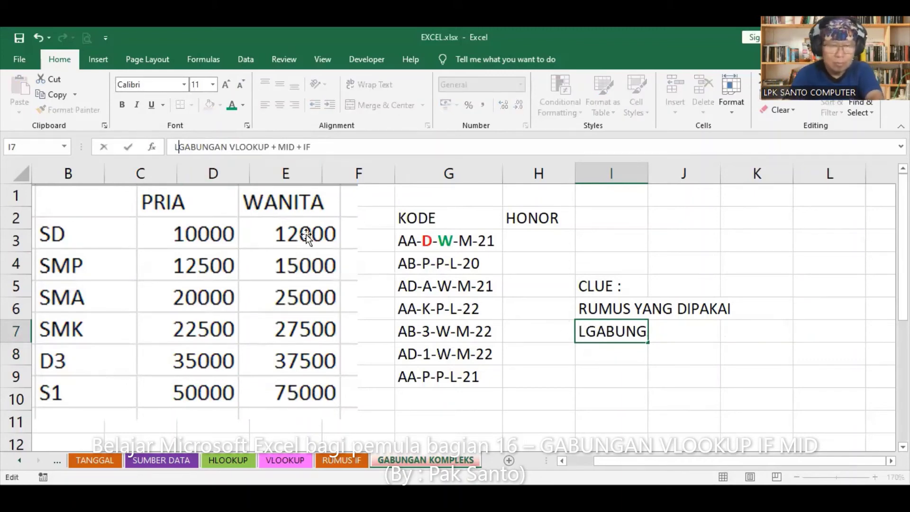
text(OOKUP V)
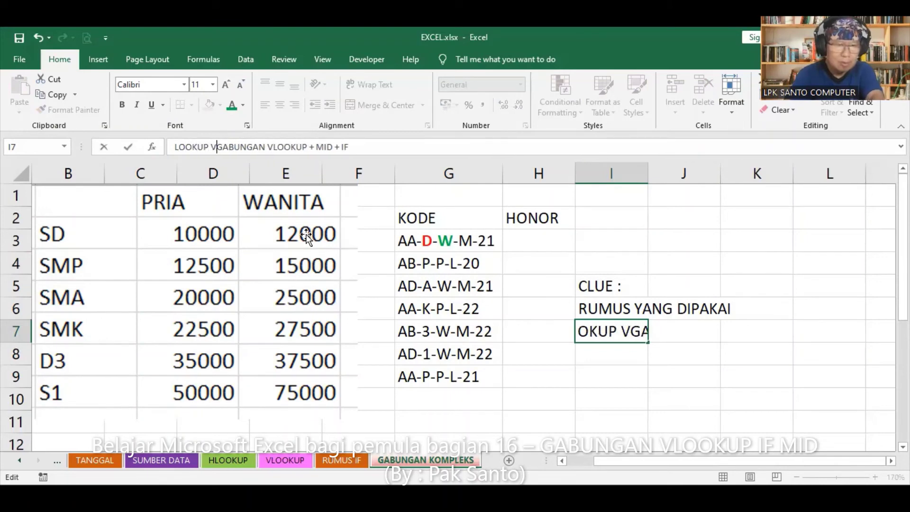
text(ALUE :)
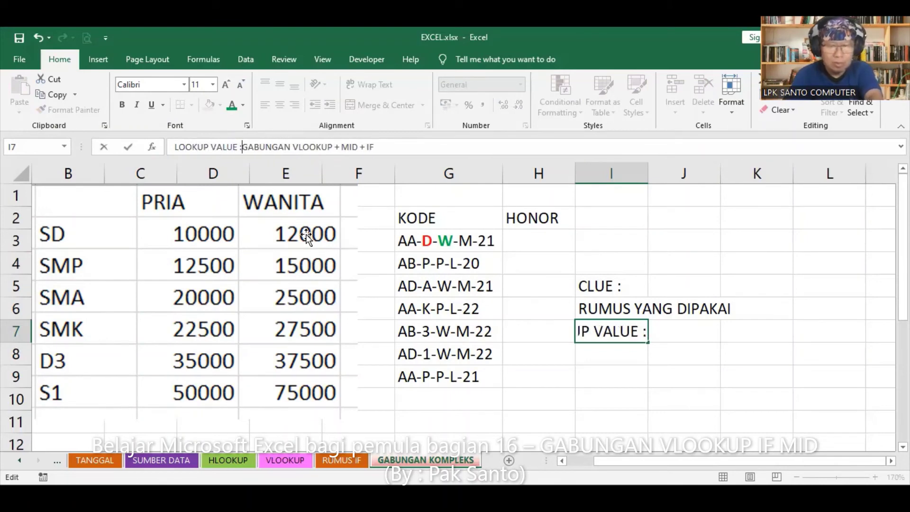
key(Return)
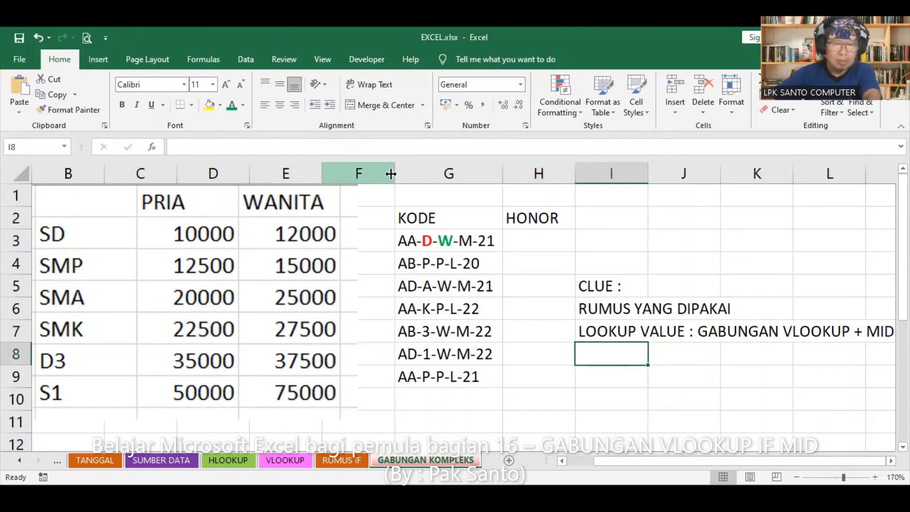
drag(395, 173, 363, 174)
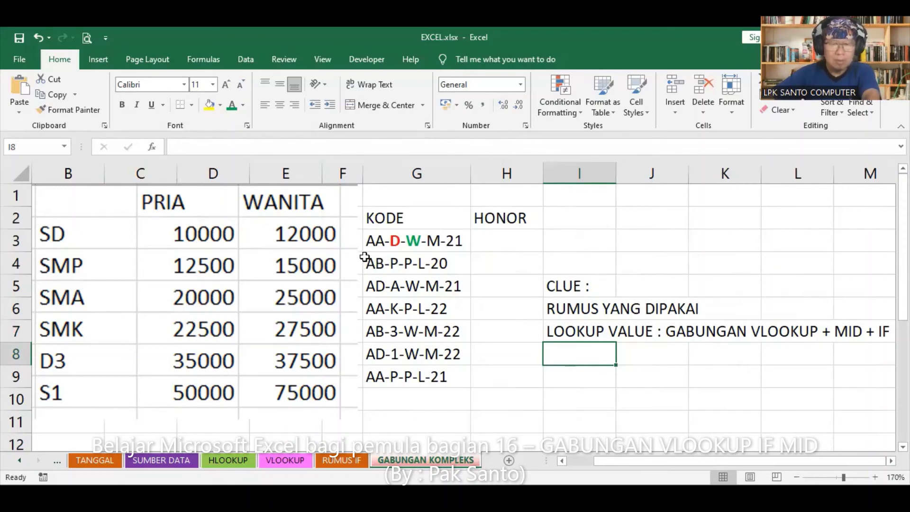
Reorder the I7 note's functions to read GABUNGAN VLOOKUP + IF + MID.
click(567, 332)
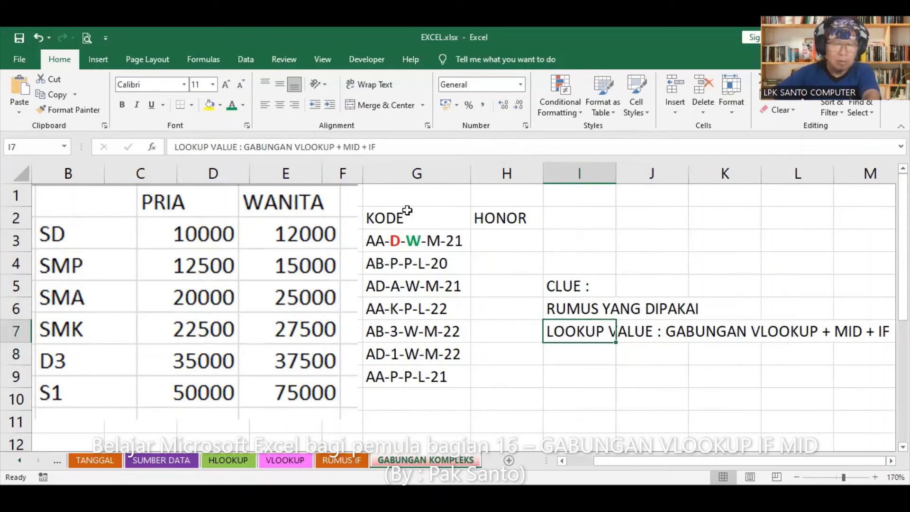
double_click(353, 147)
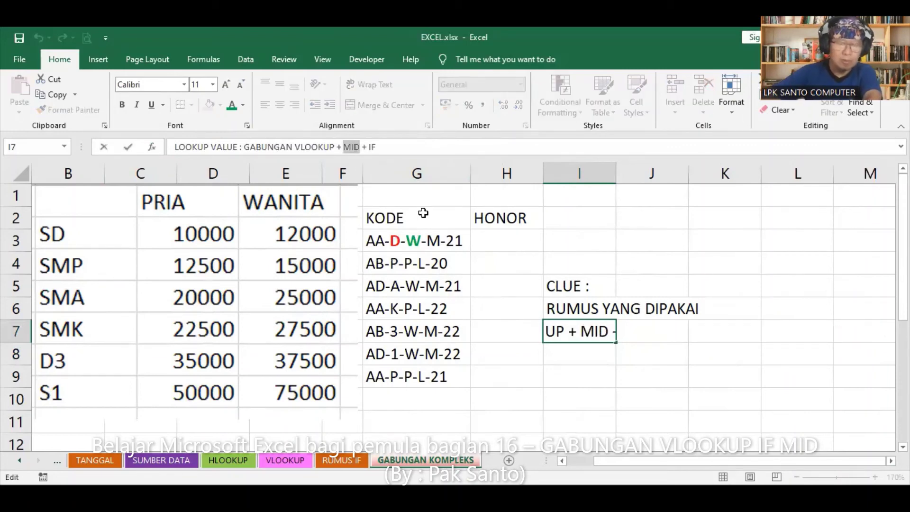
text(IF)
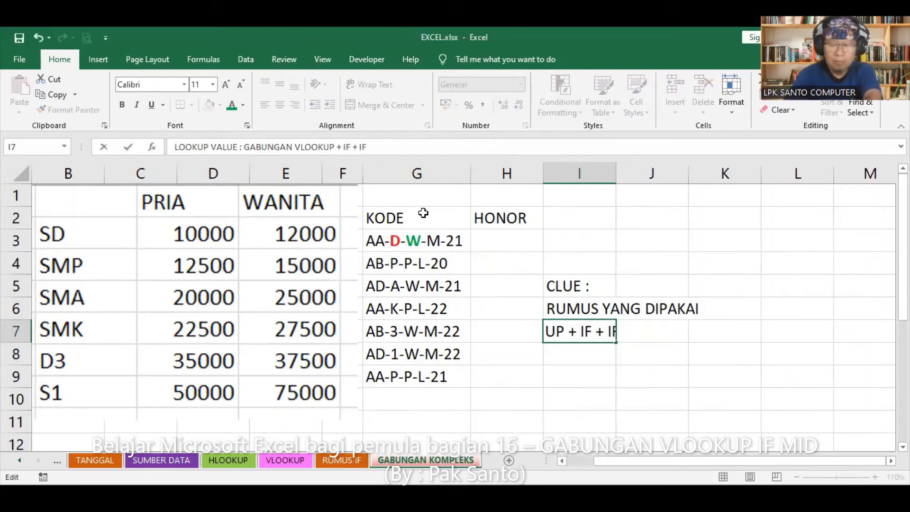
key(End)
key(BackSpace)
key(BackSpace)
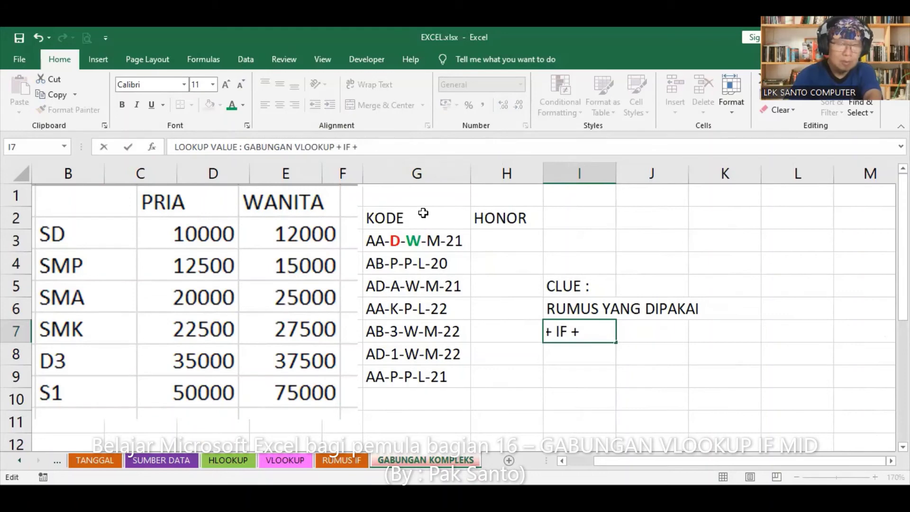
text(MID)
key(Return)
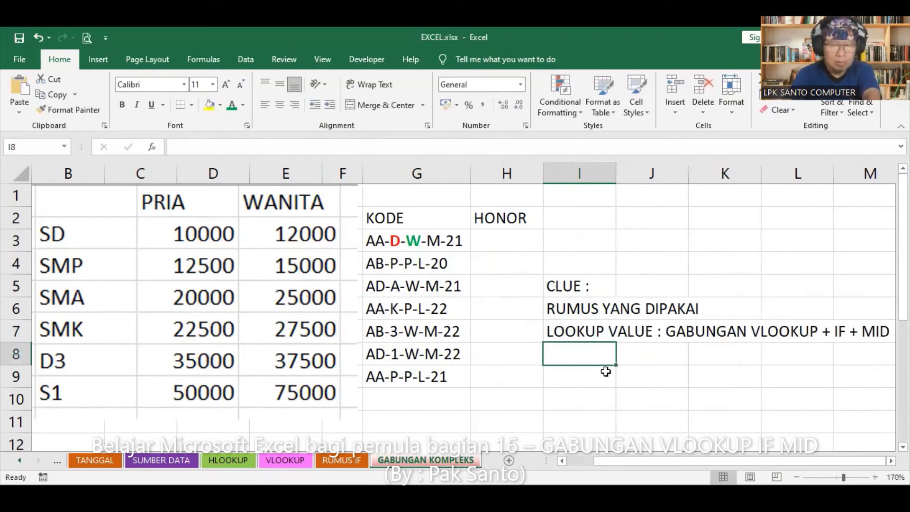
Enter the clue line COL_INDEX_NUM : GABUNGAN IF + MID in cell I8.
text(CO)
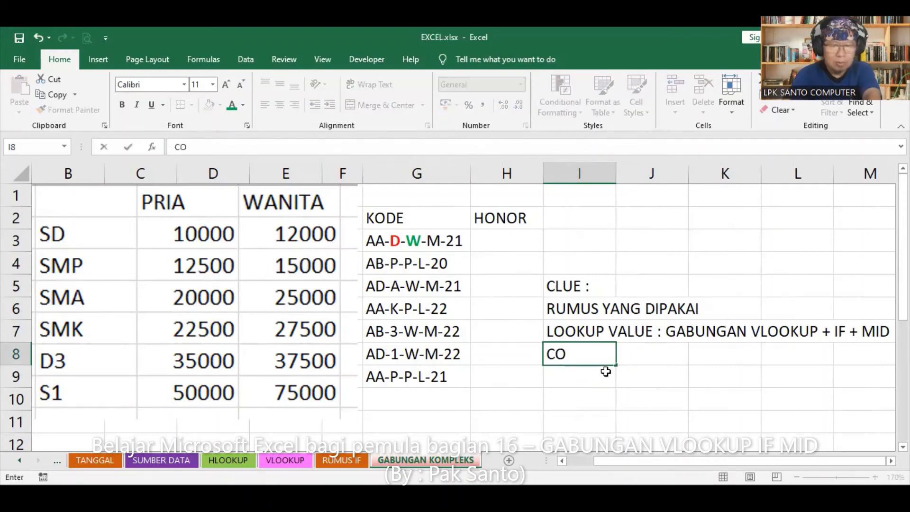
text(L)
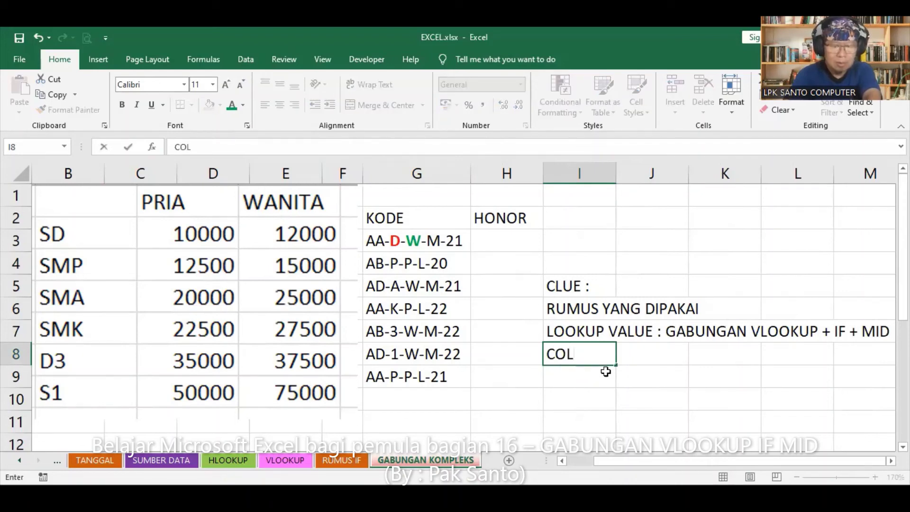
text(_INDEX)
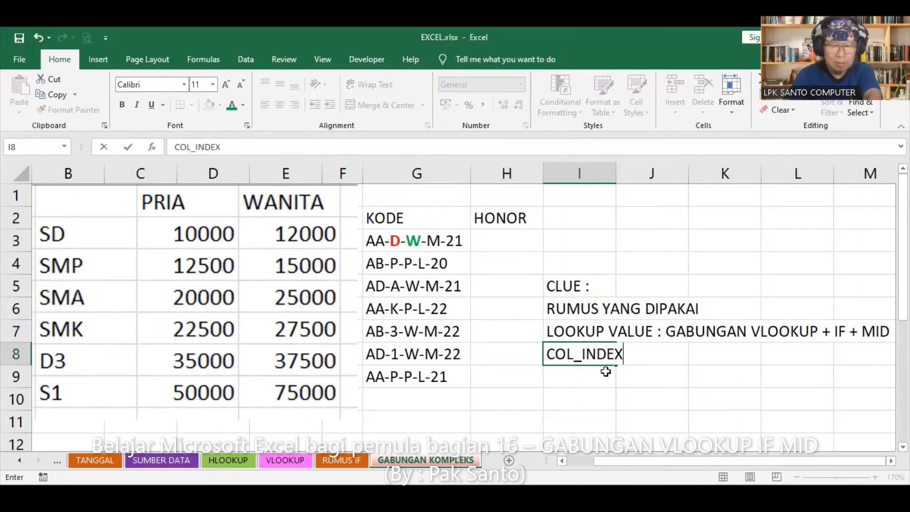
text(_NUM)
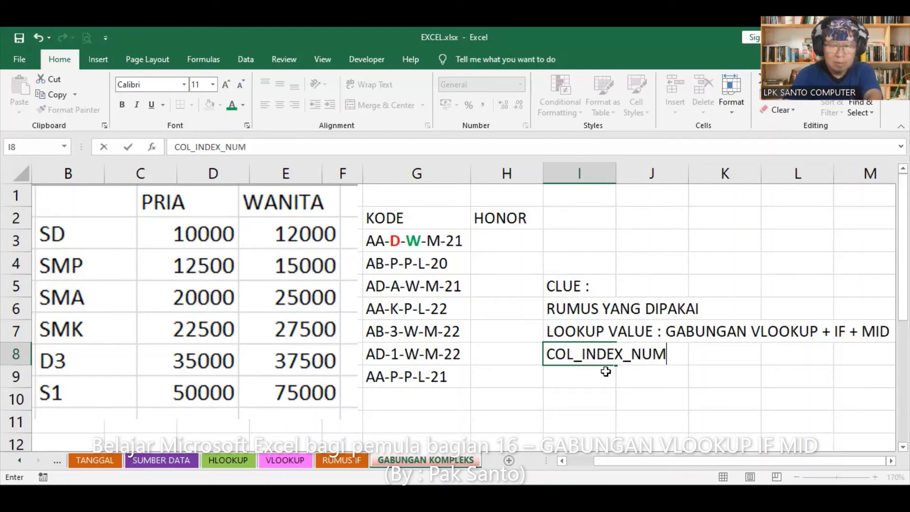
text( :)
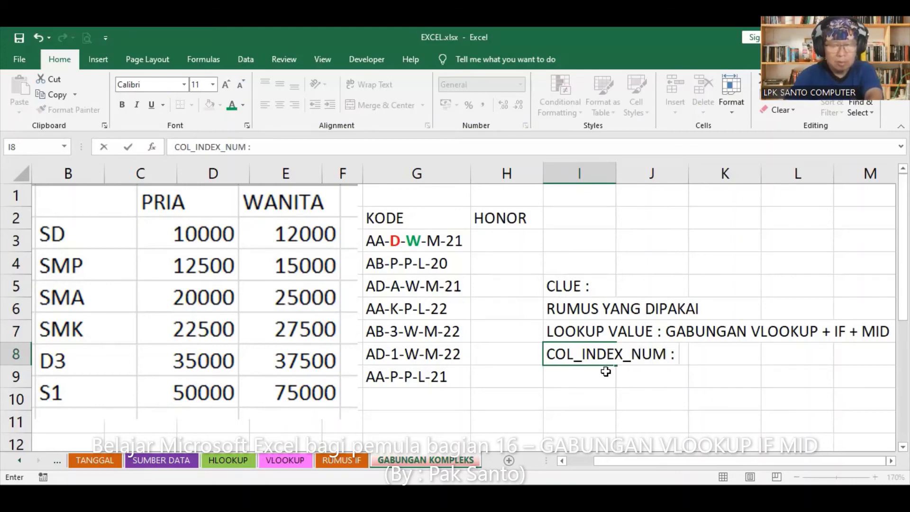
text(GA)
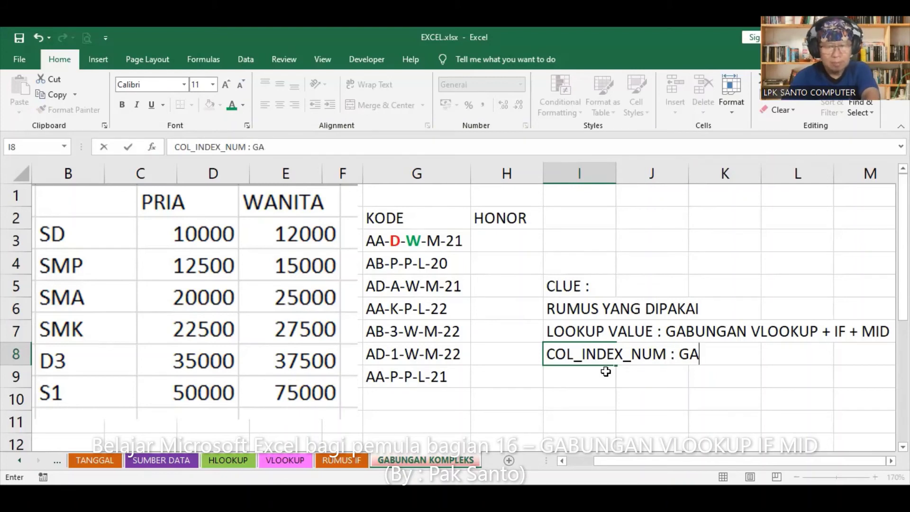
text(BUNGA N)
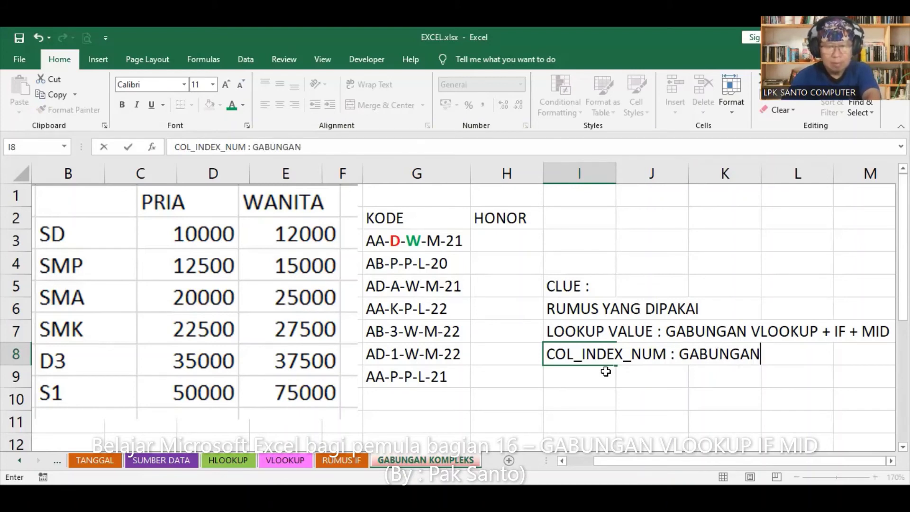
text(F+ )
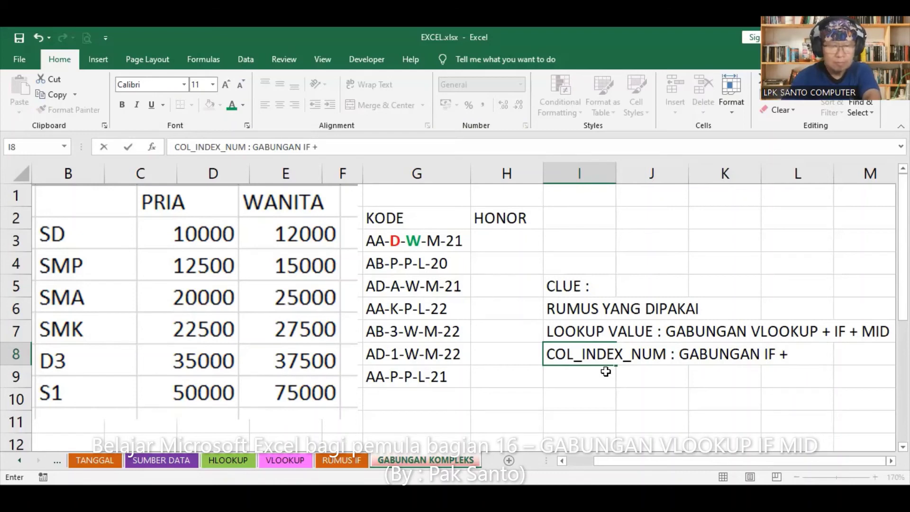
text(M)
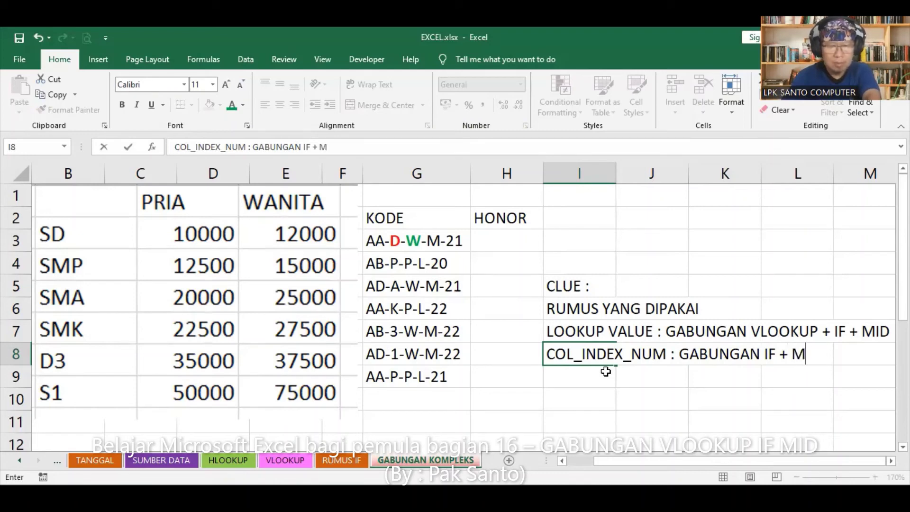
text(ID)
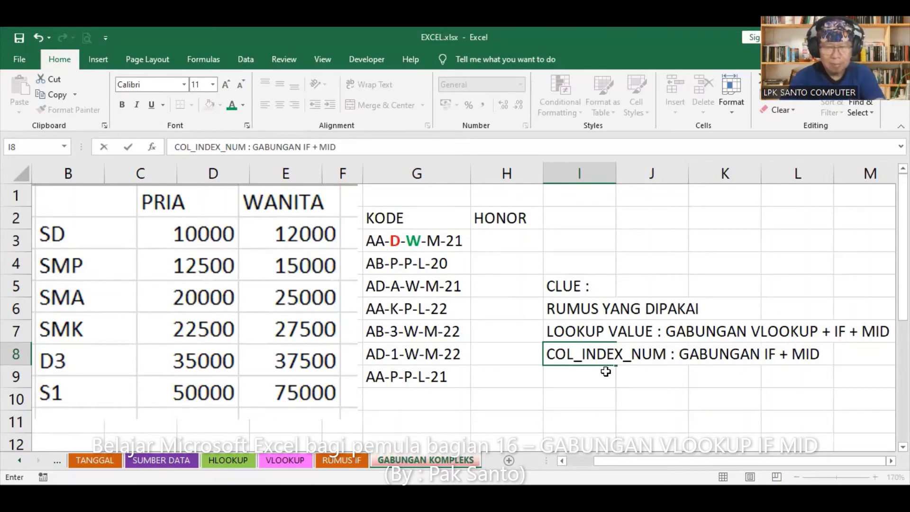
key(Return)
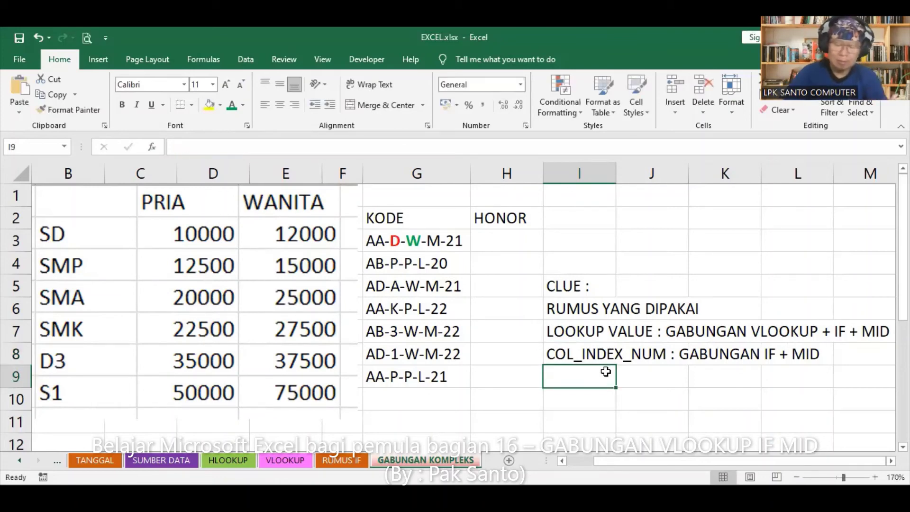
Enter the sample honor value 12000 in I3, beside the first code.
click(506, 243)
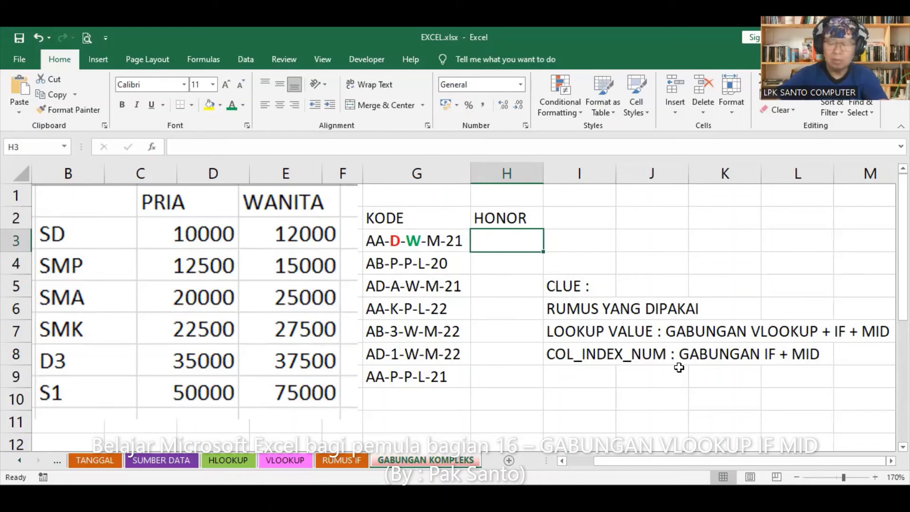
key(Right)
text(12)
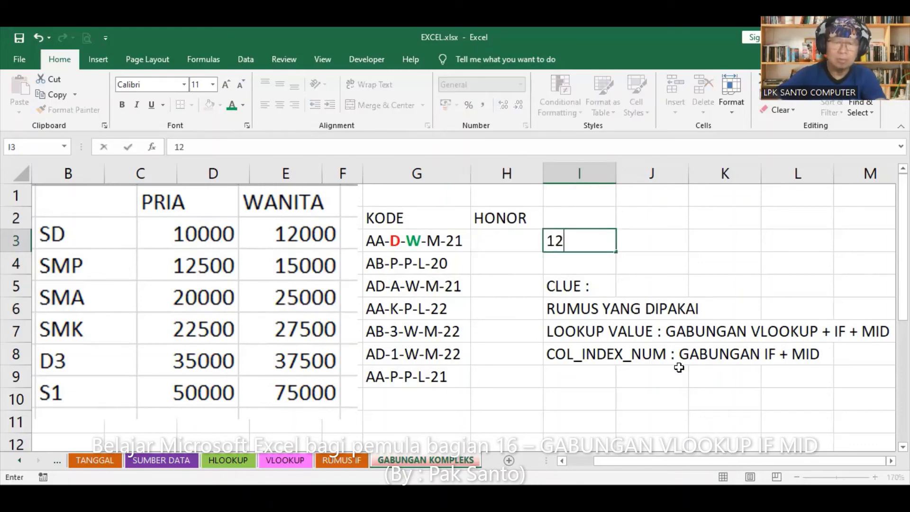
text(000)
key(Return)
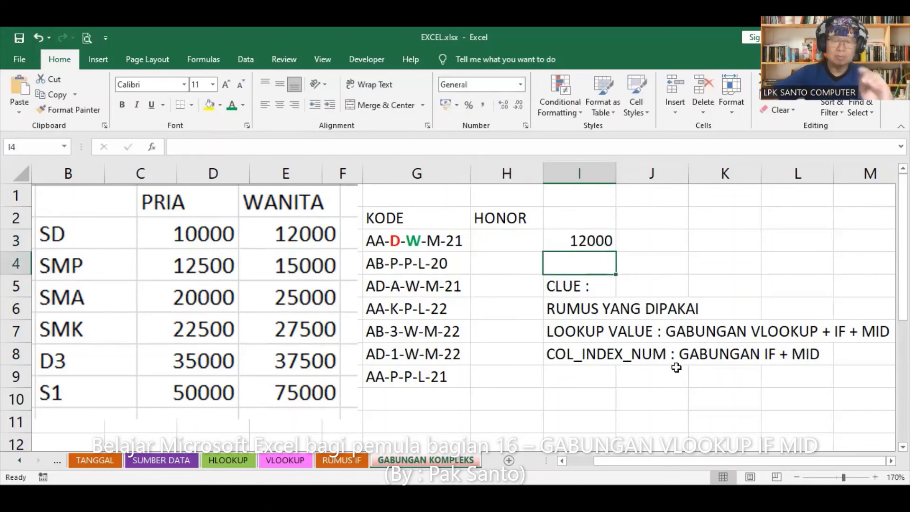
click(591, 241)
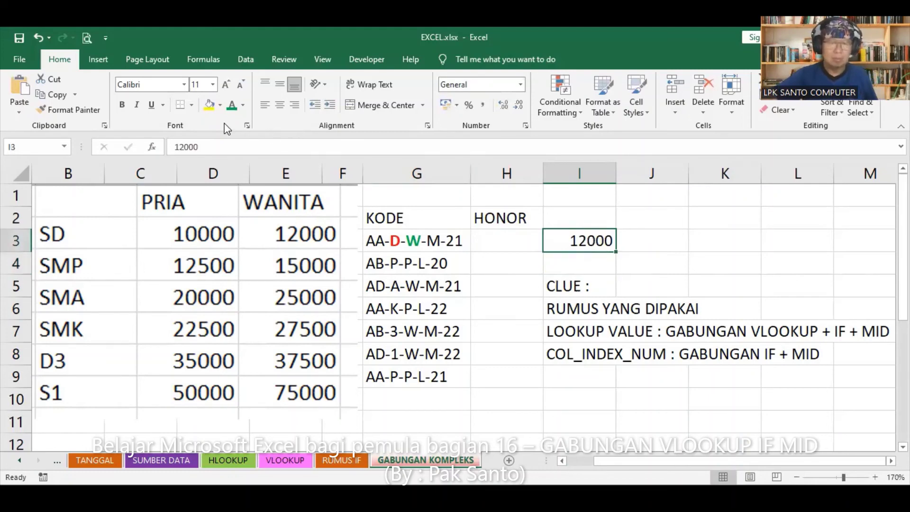
Format I3's 12000 as red accounting text with no decimals, showing 12,000.
click(244, 106)
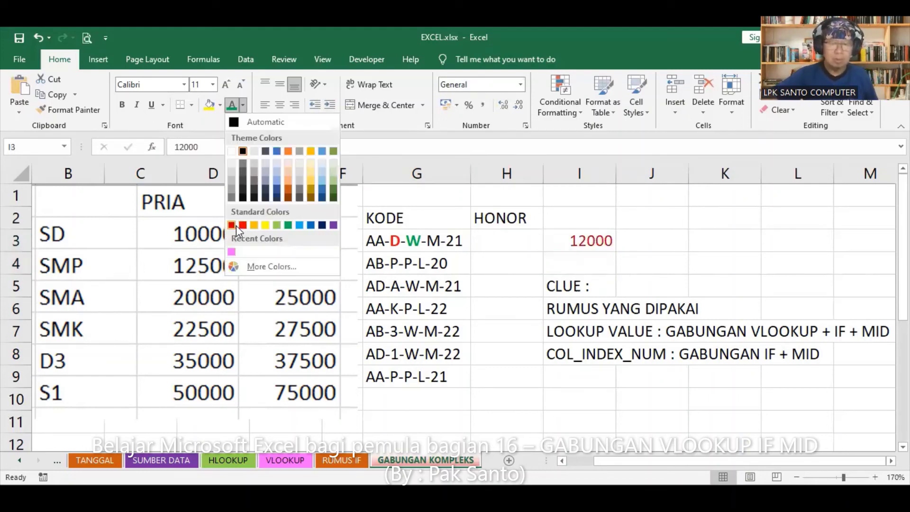
click(236, 226)
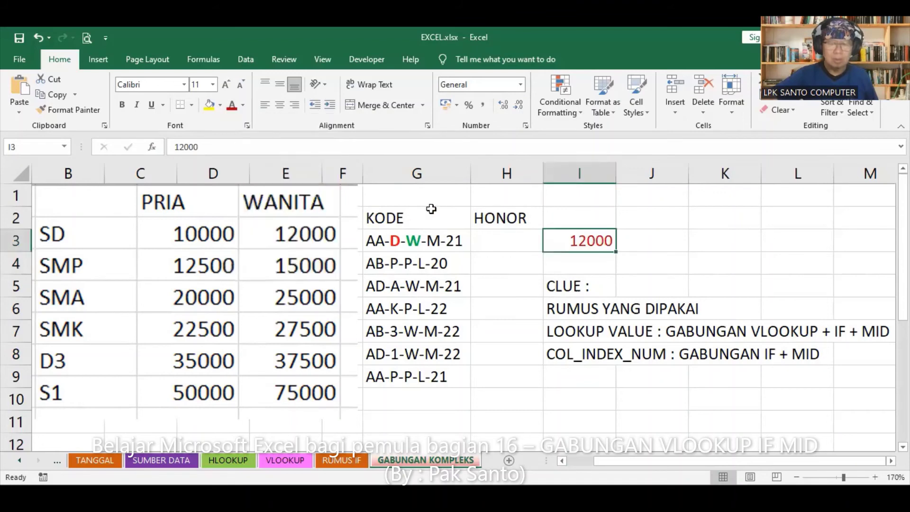
click(482, 103)
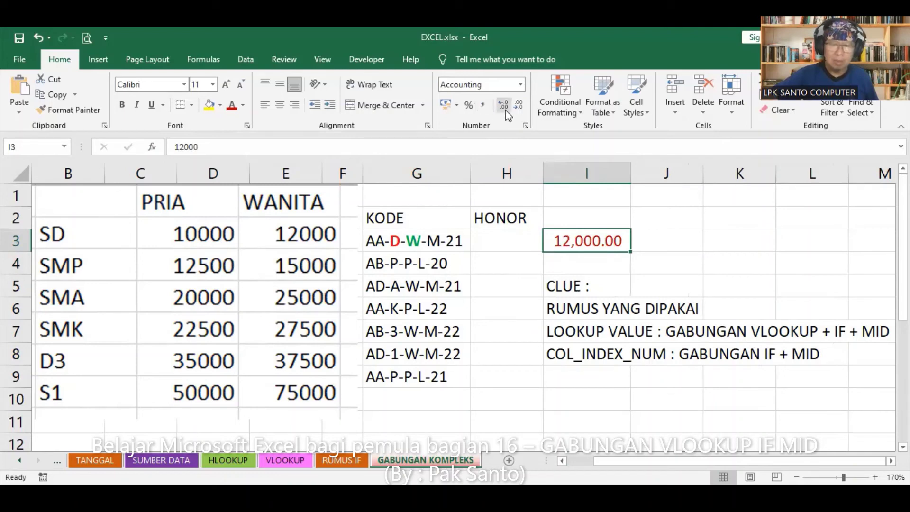
click(519, 107)
click(518, 108)
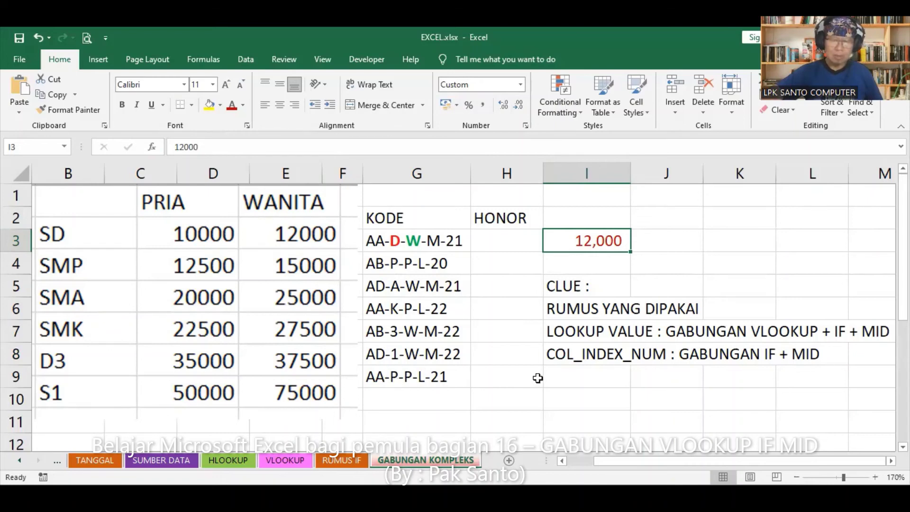
Give the clue block I5:M8 a light blue fill with red, bold, italic text.
click(579, 290)
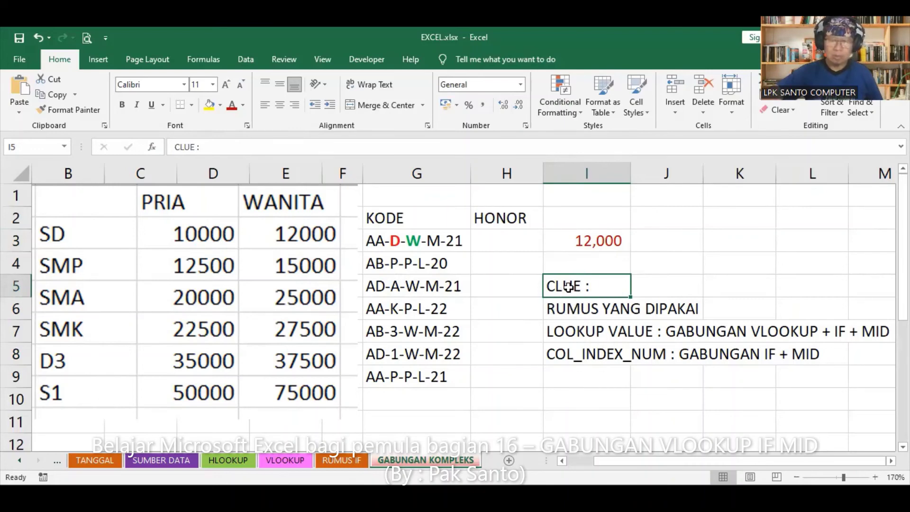
mouse_move(569, 287)
mouse_down()
mouse_move(744, 349)
mouse_move(855, 349)
mouse_up()
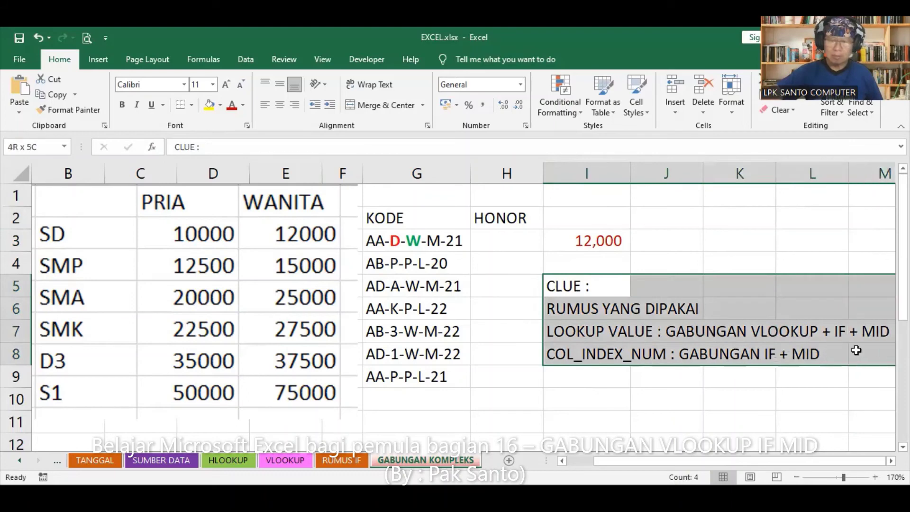
click(220, 105)
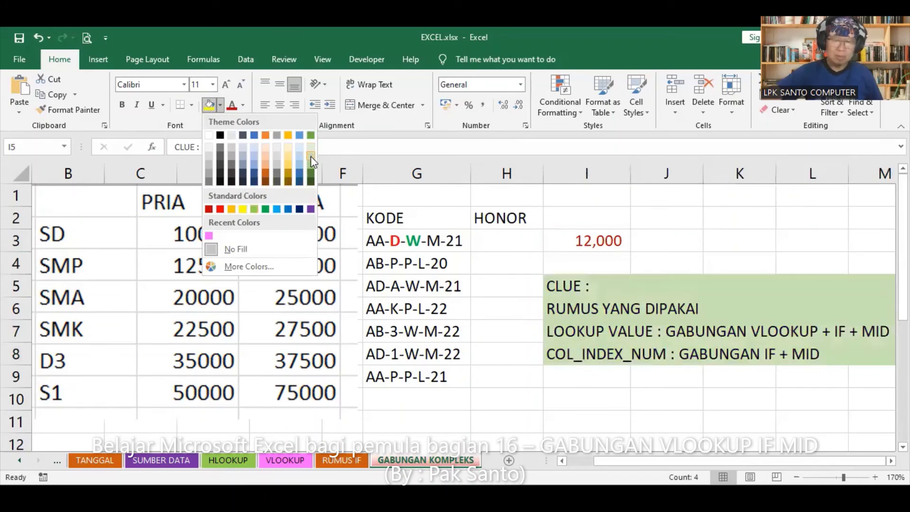
click(299, 159)
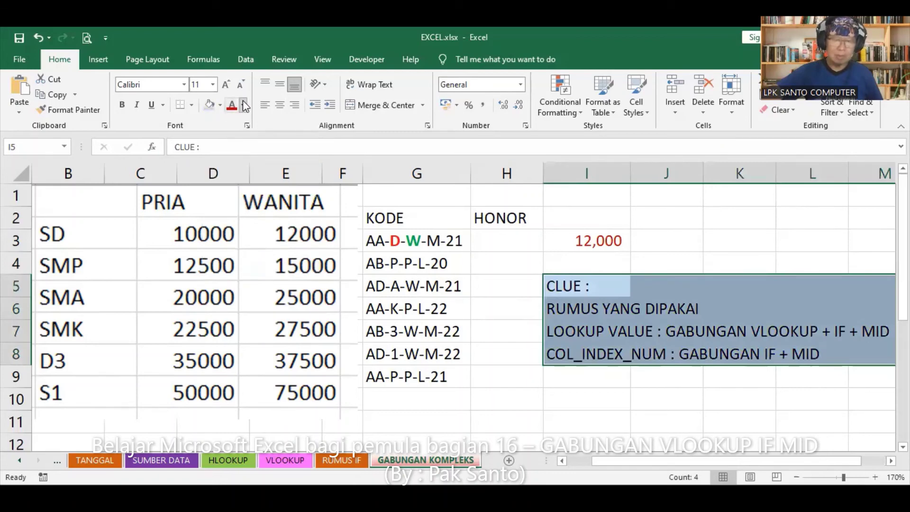
click(244, 105)
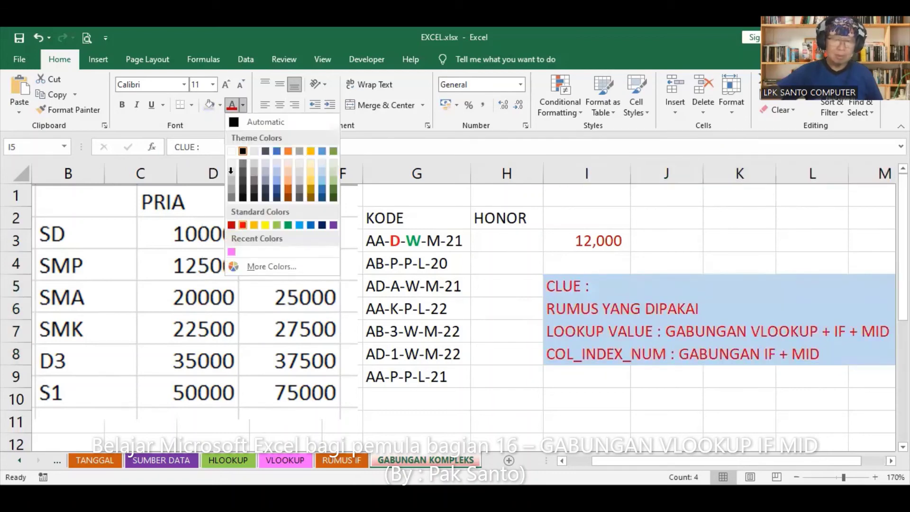
click(231, 224)
click(137, 104)
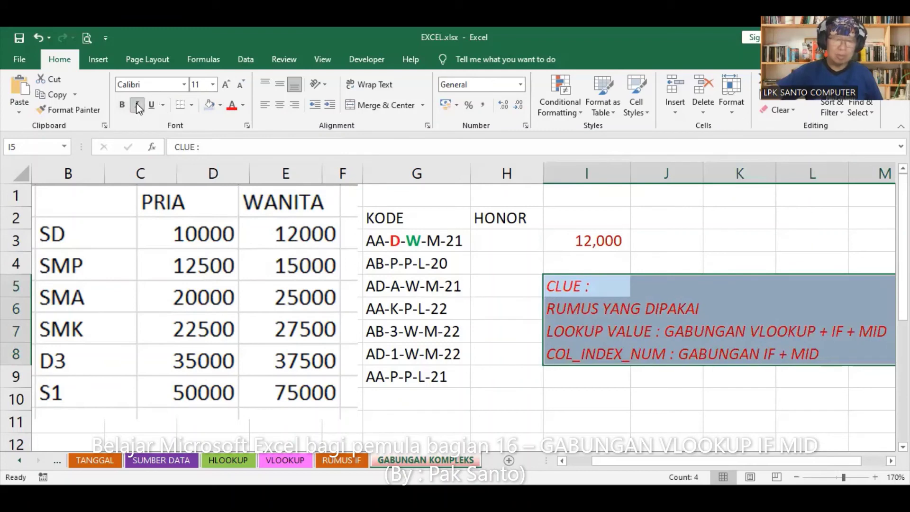
click(124, 105)
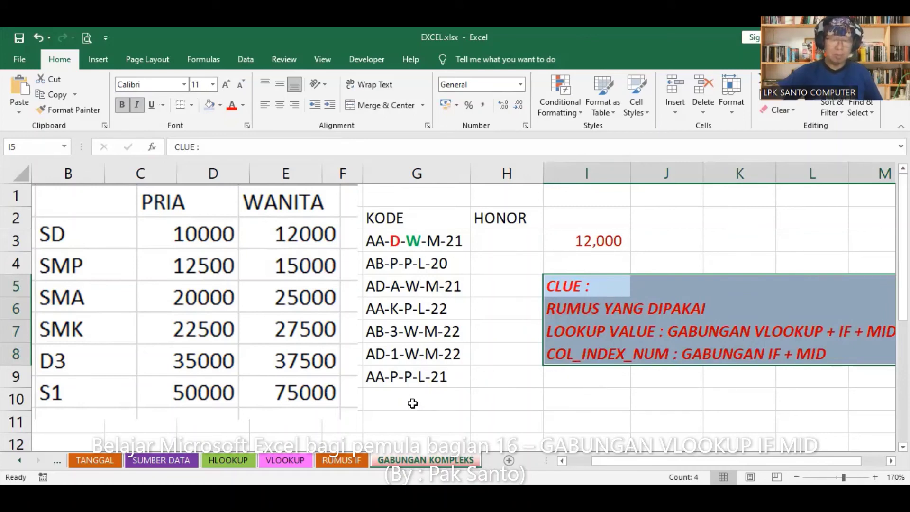
click(393, 397)
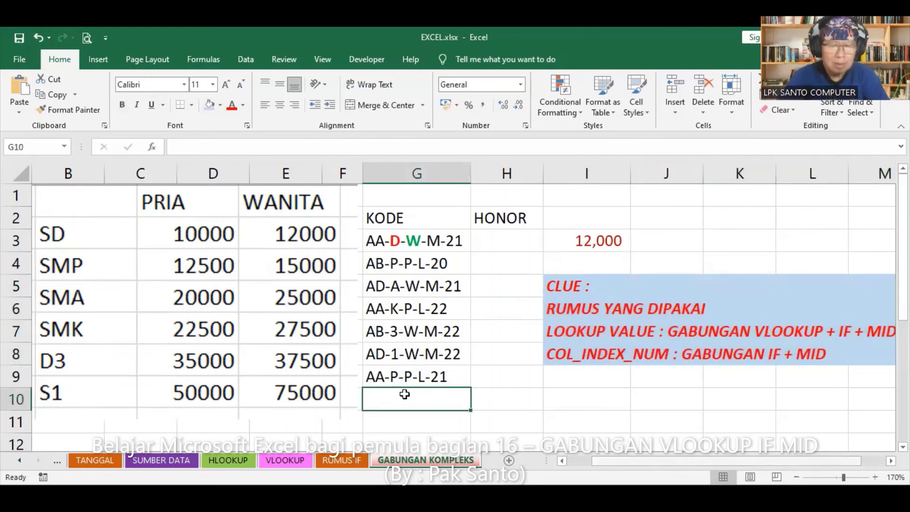
Enter codes AD-3-P-M-20 in G10 and AB-K-W-L-19 in G11.
text(AD)
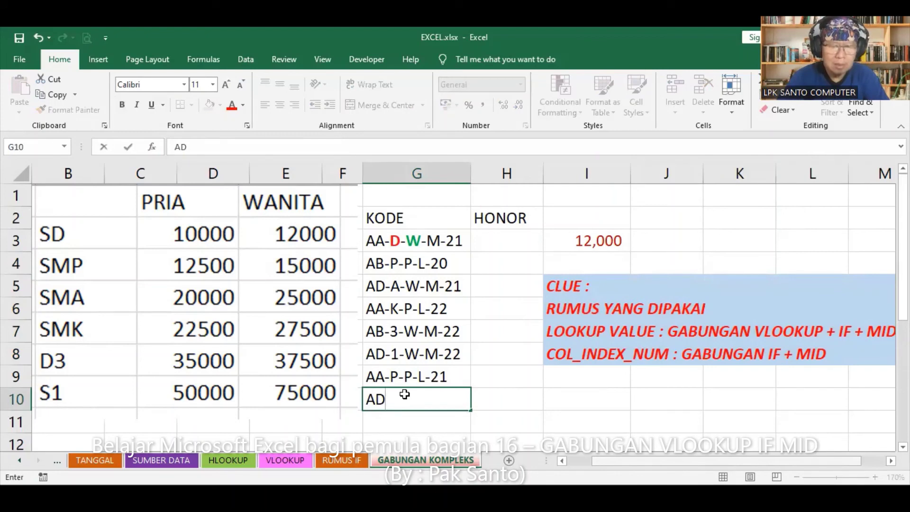
text(-)
text(1)
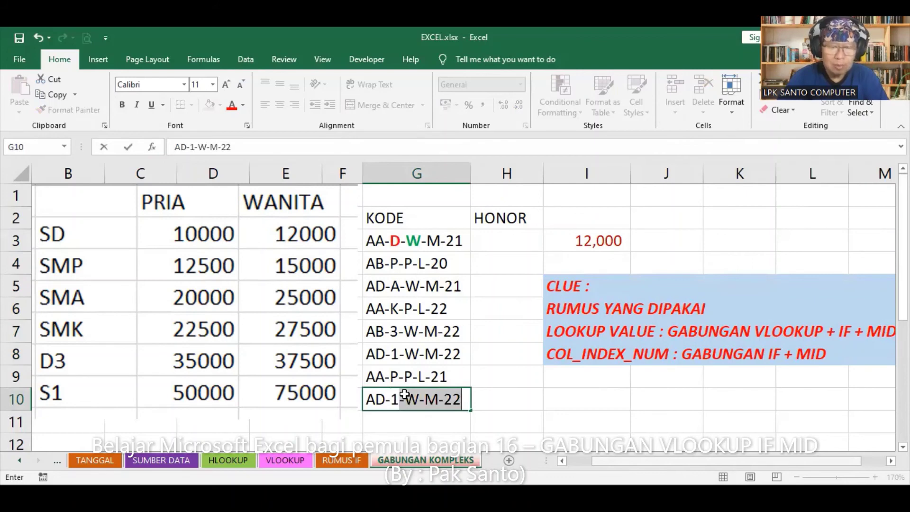
key(Delete)
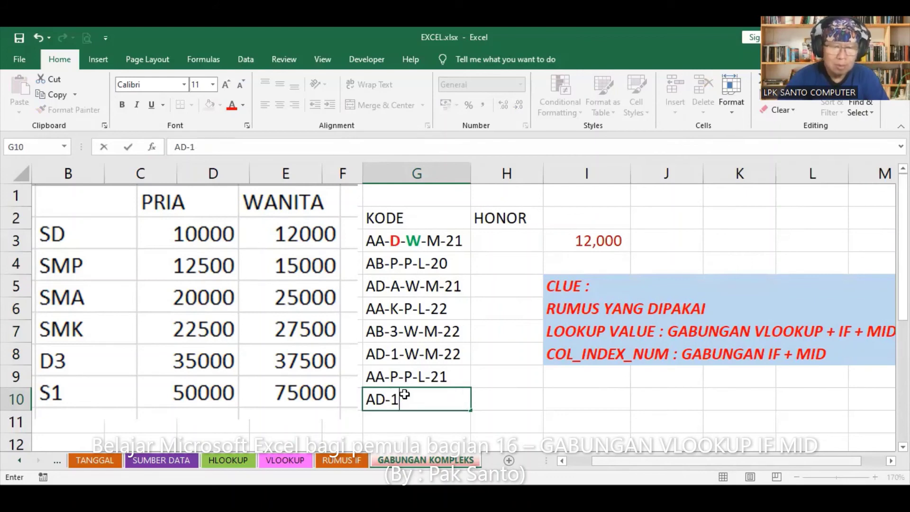
key(BackSpace)
text(3-)
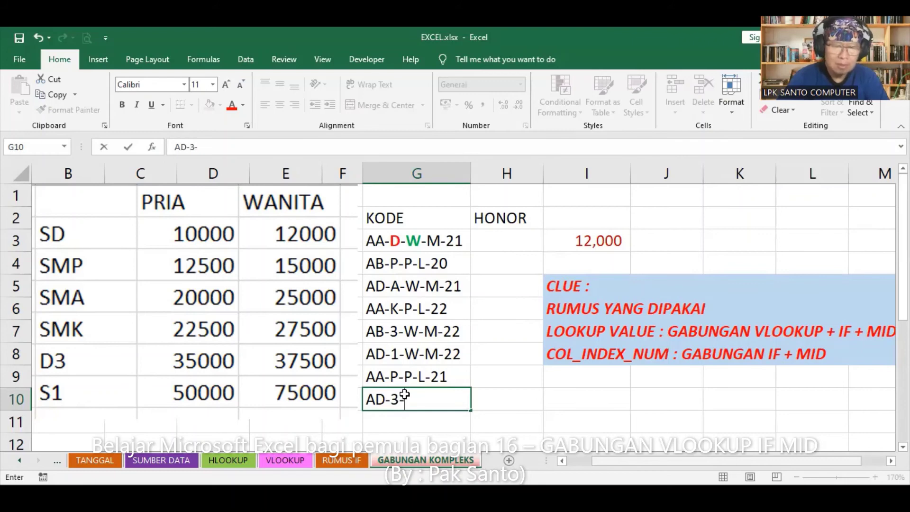
text(P)
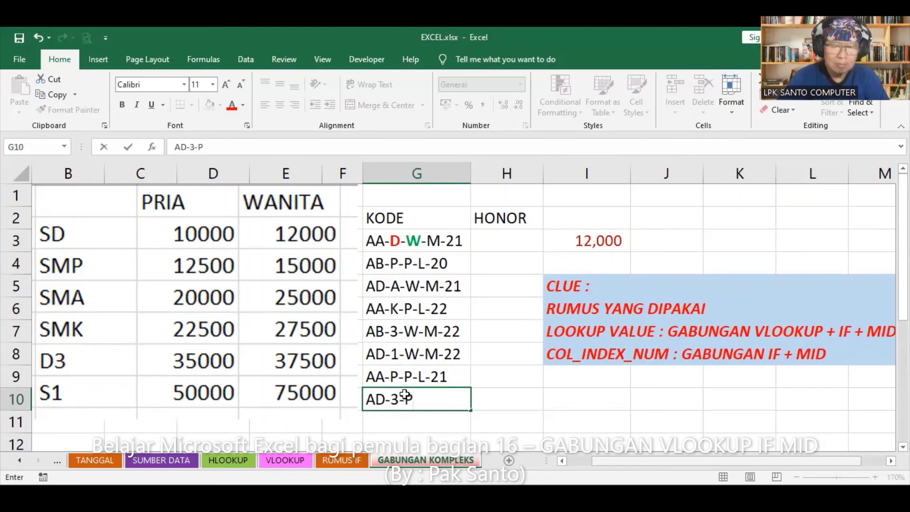
text(-)
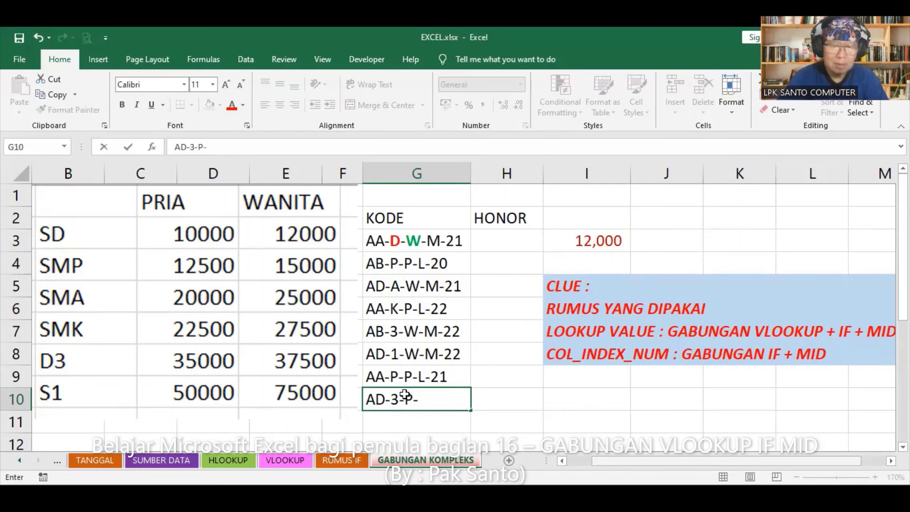
text(M-)
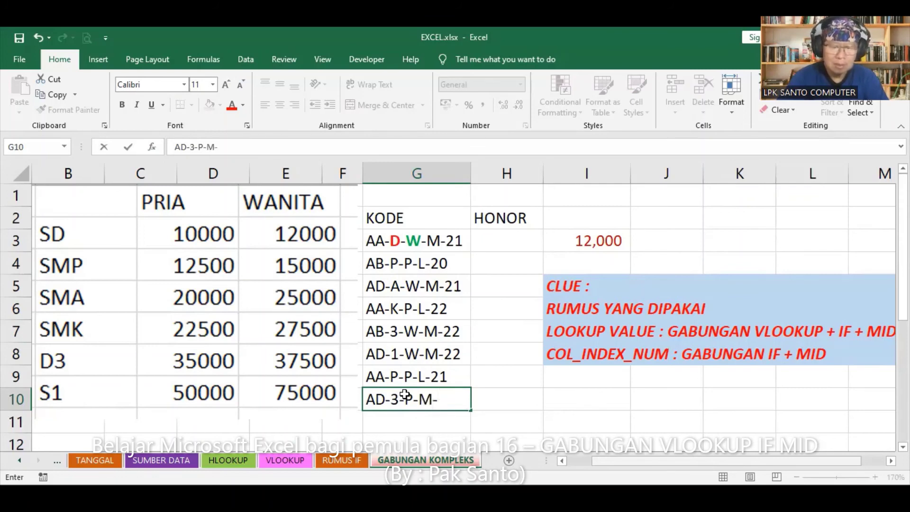
text(20)
key(Return)
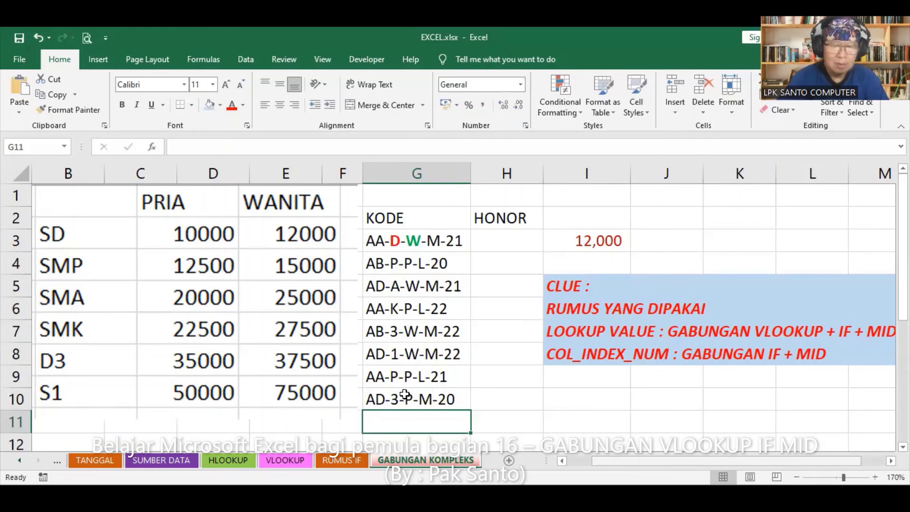
text(AB)
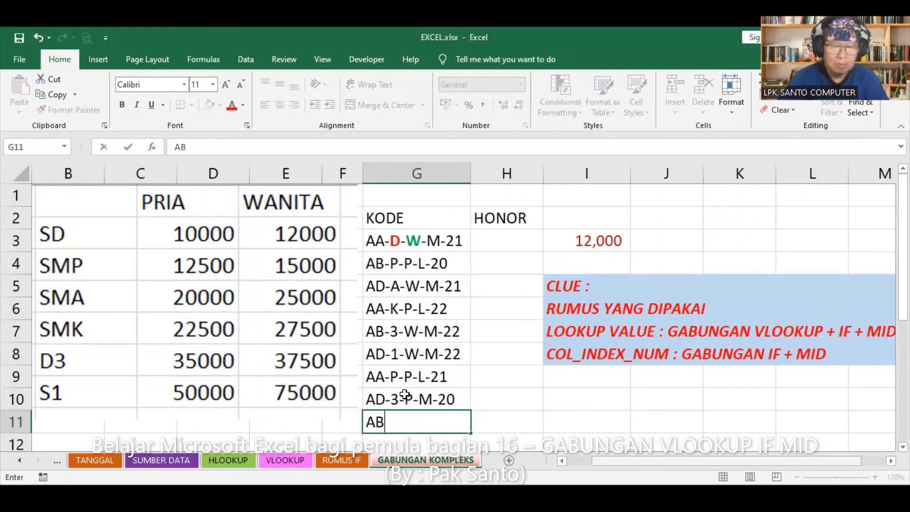
text(-)
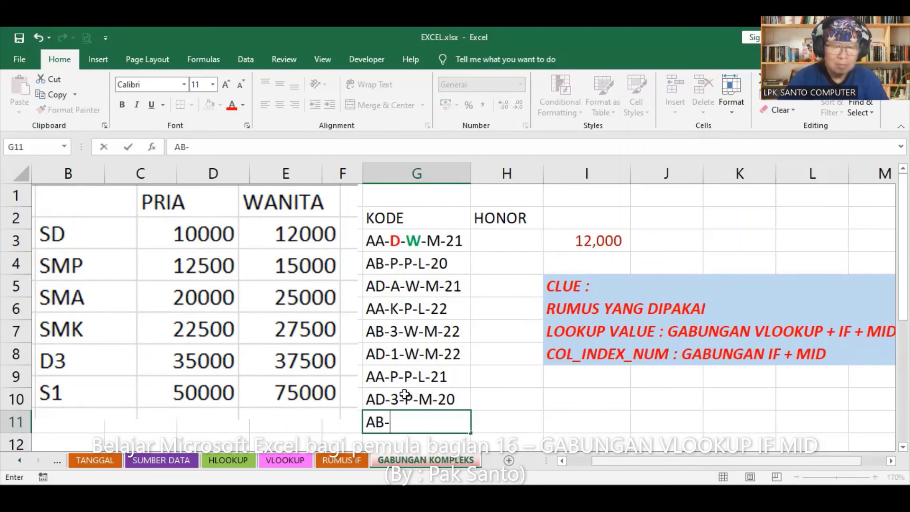
text(K-)
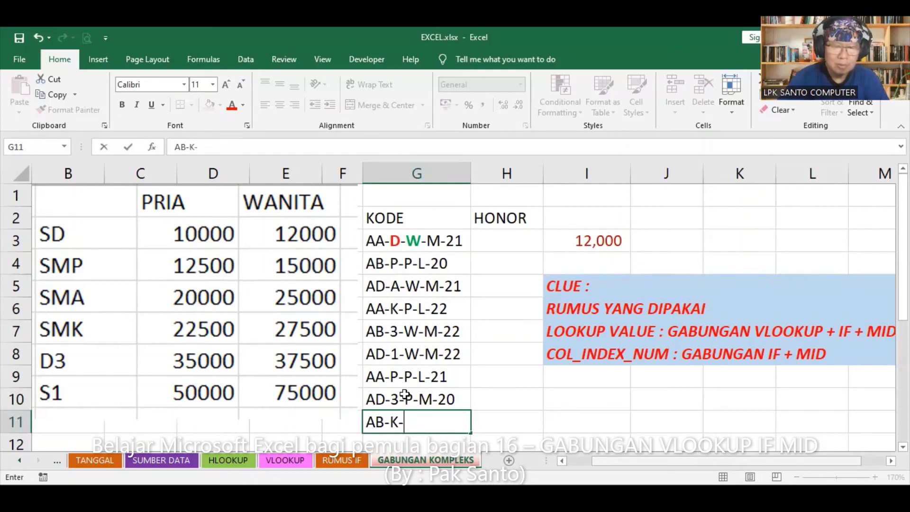
text(W-)
text(L-)
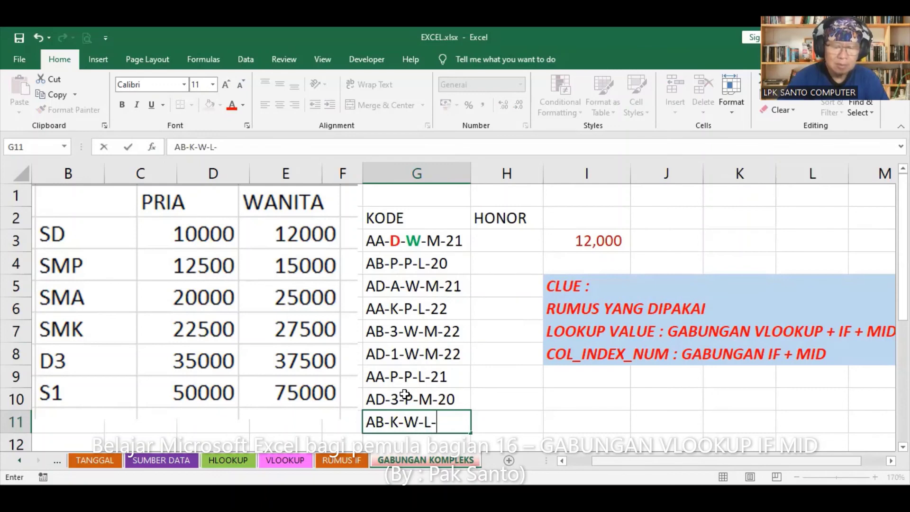
text(19)
key(Up)
key(Up)
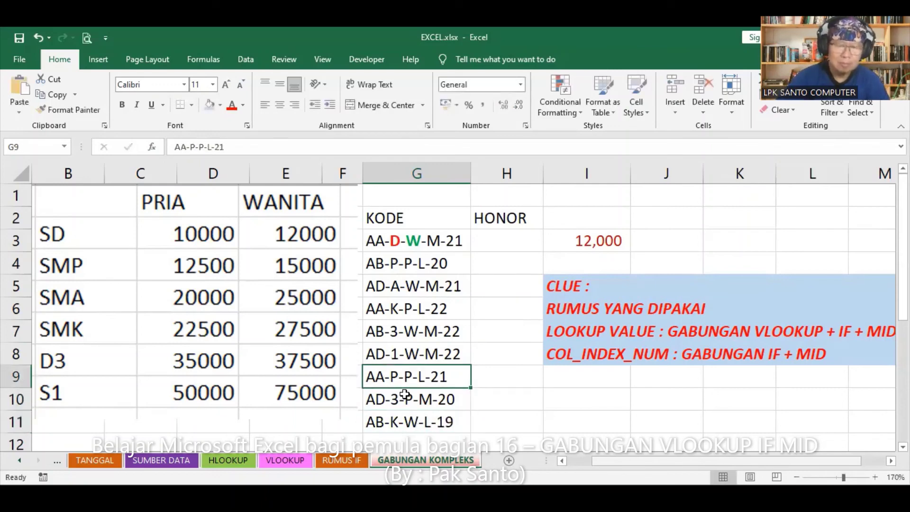
key(Down)
key(Down)
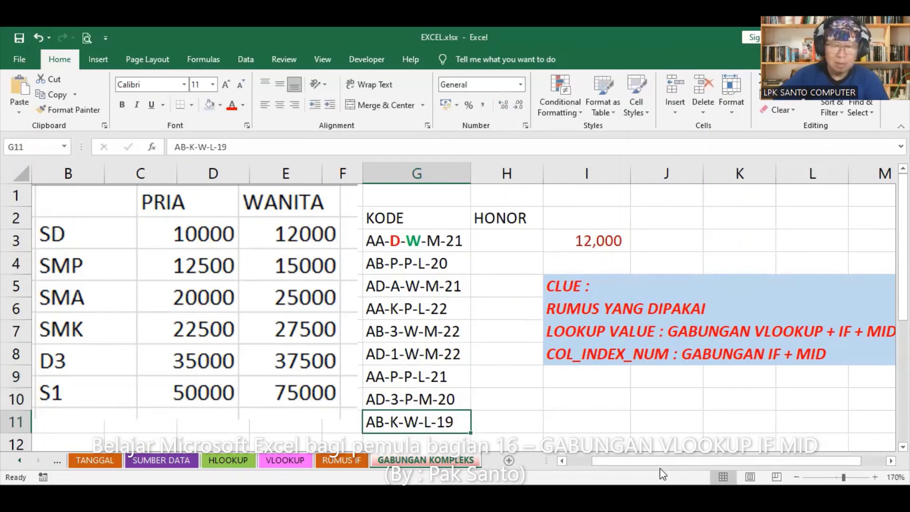
key(Right)
key(Right)
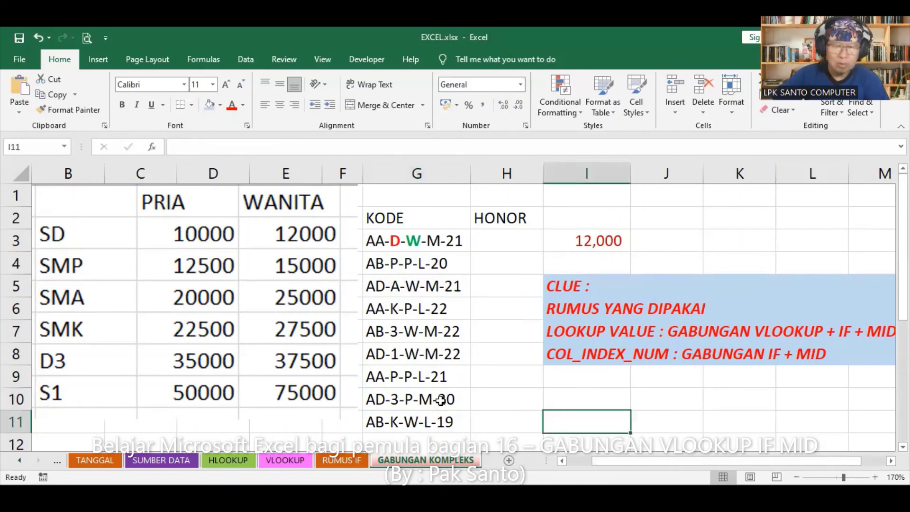
Restyle I3 with a light green fill and purple text, then Format Painter it onto I11.
click(587, 242)
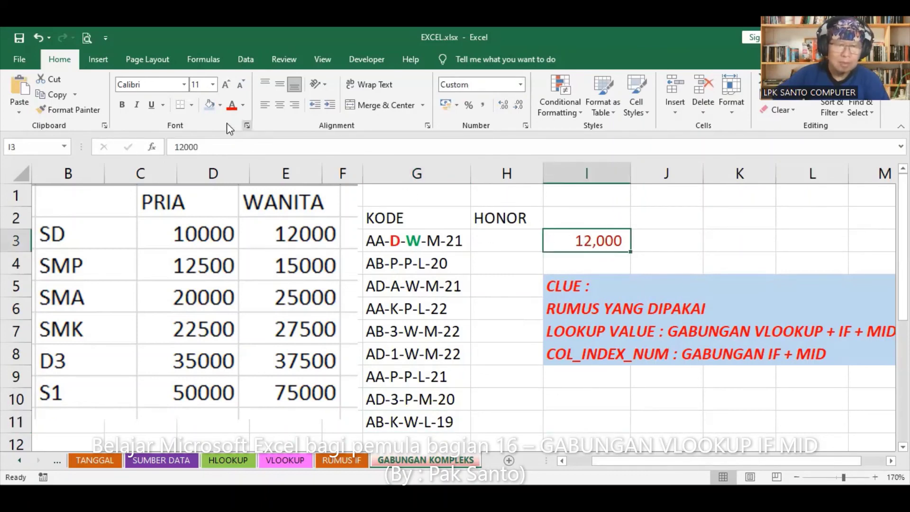
click(207, 101)
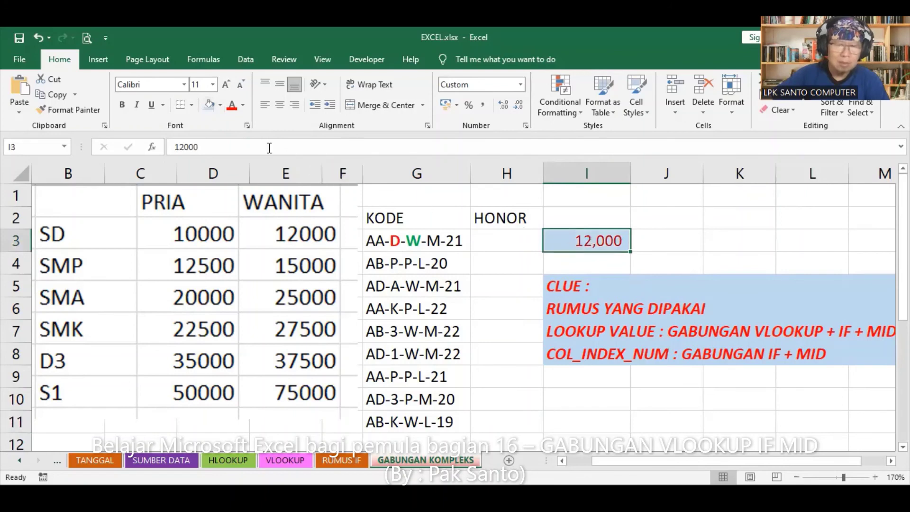
click(221, 105)
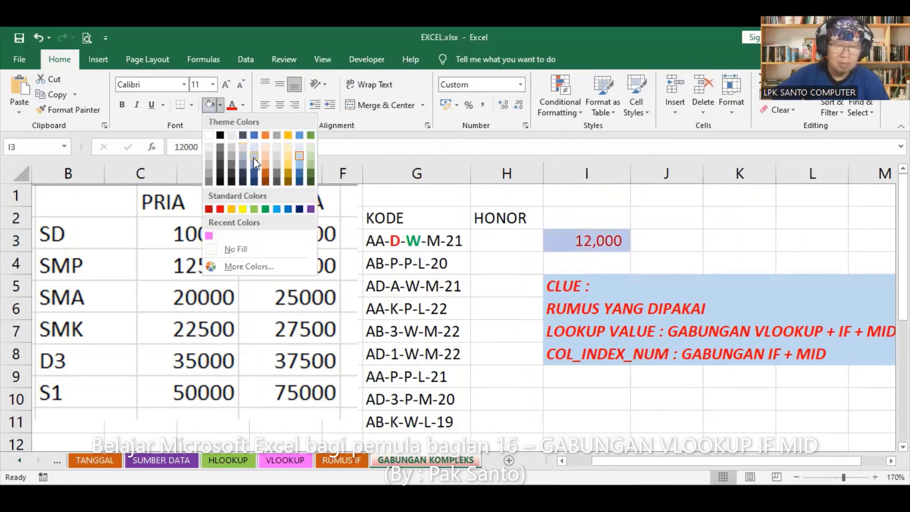
click(311, 153)
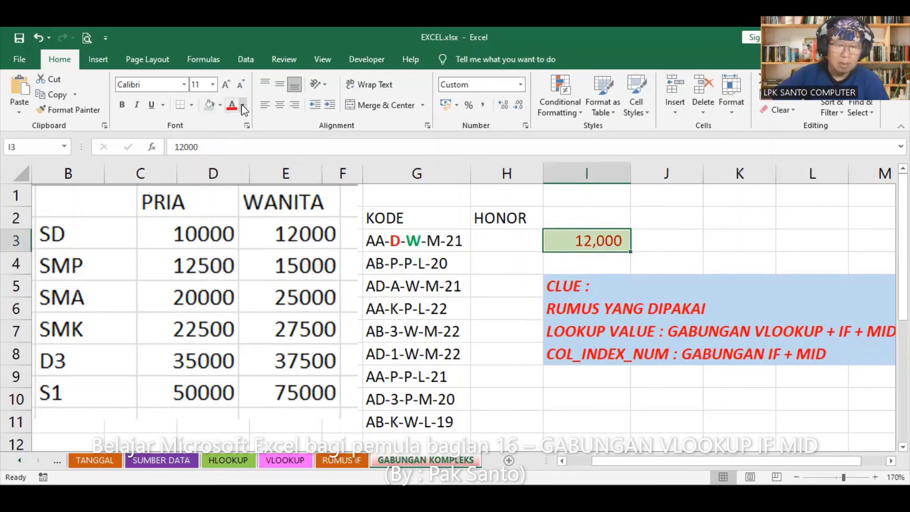
click(244, 108)
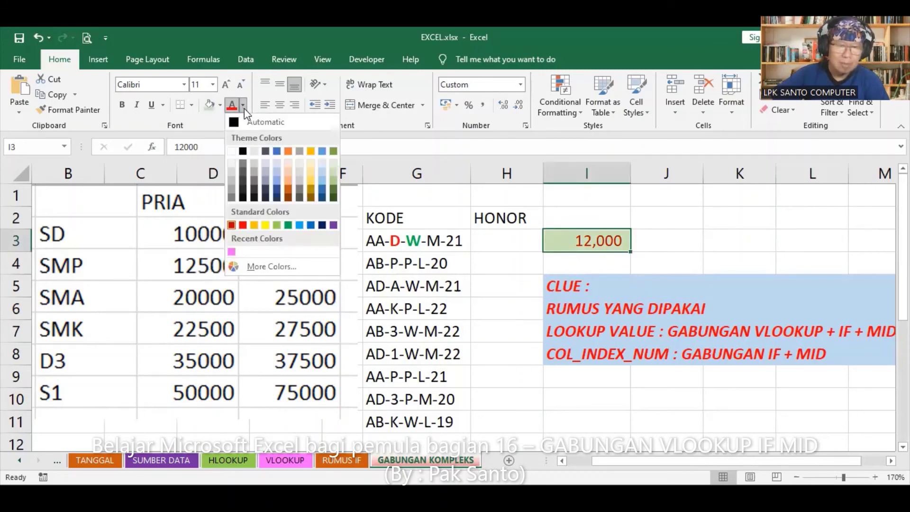
click(334, 226)
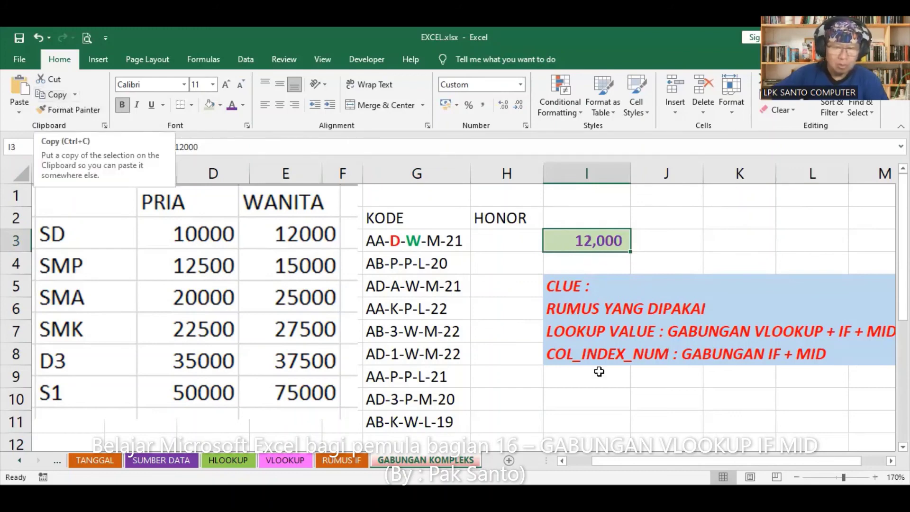
click(67, 110)
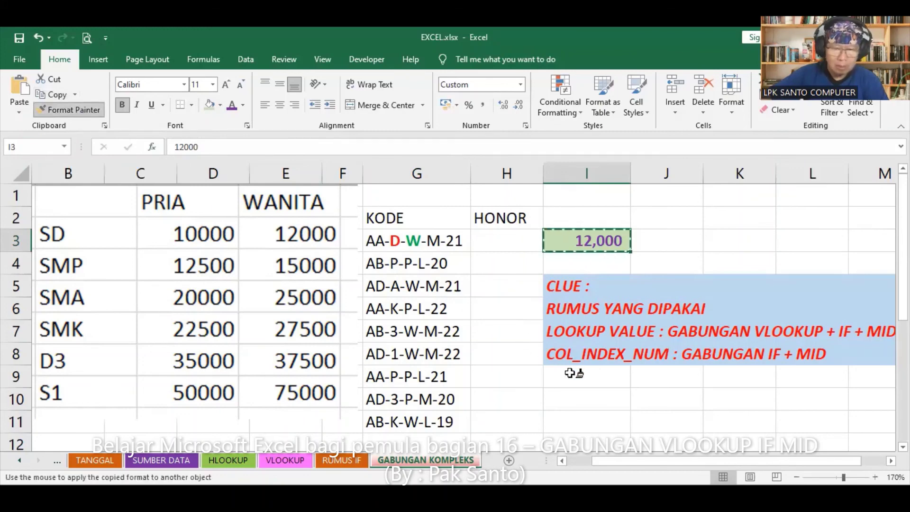
click(580, 411)
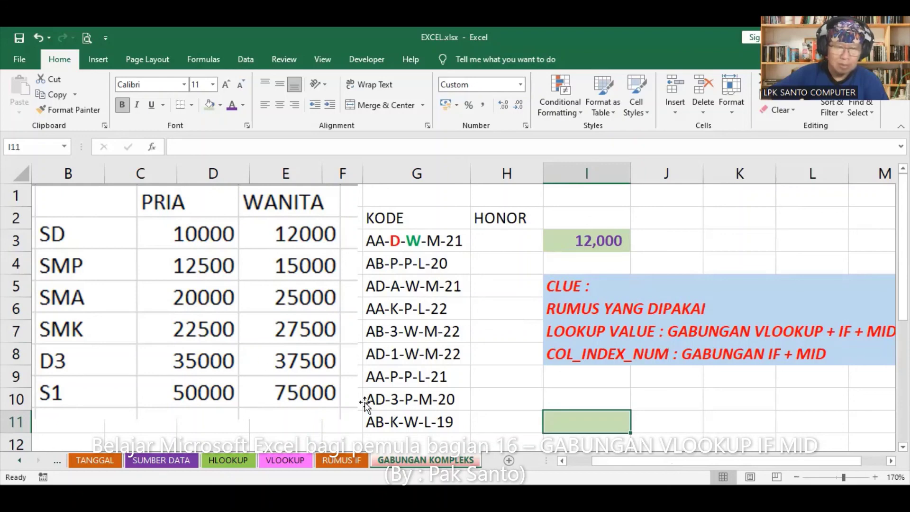
Enter samples 27,500 in I11 and 35000 in I10, copying I11's green style onto I10.
key(Left)
key(Left)
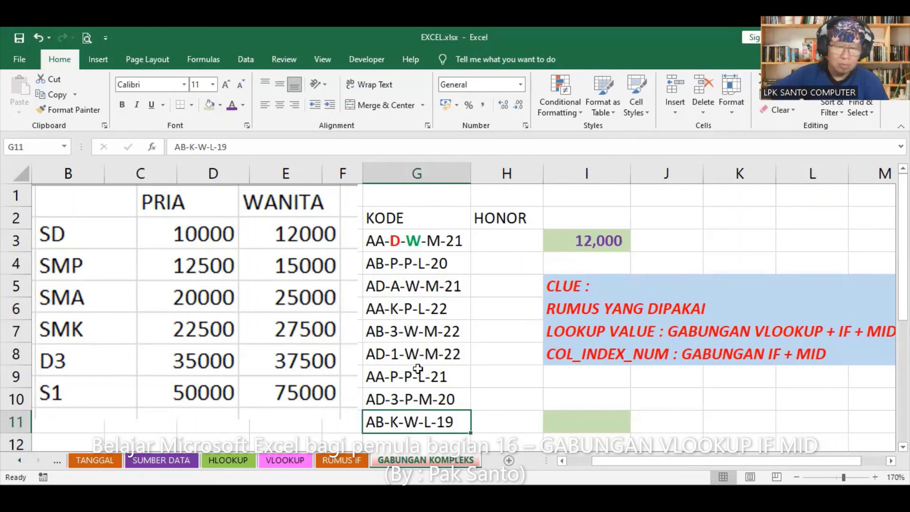
key(Right)
key(Right)
text(2)
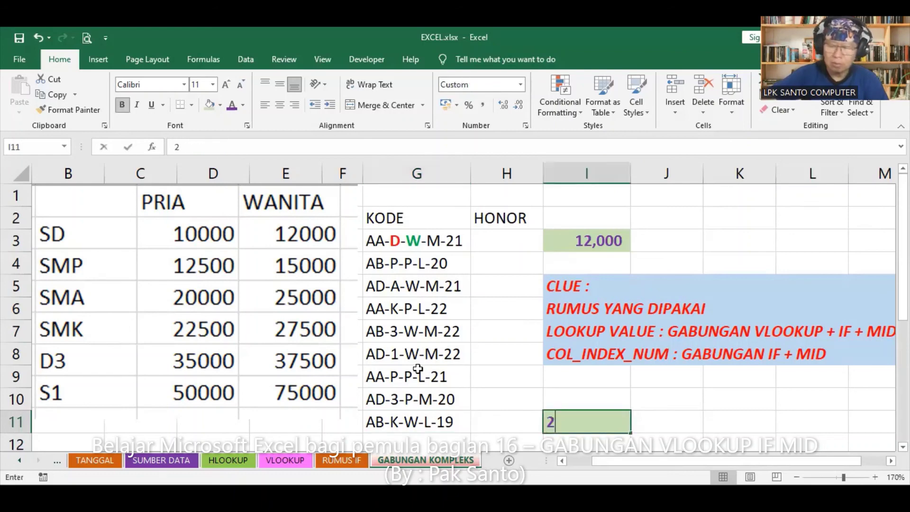
text(7,500)
key(Return)
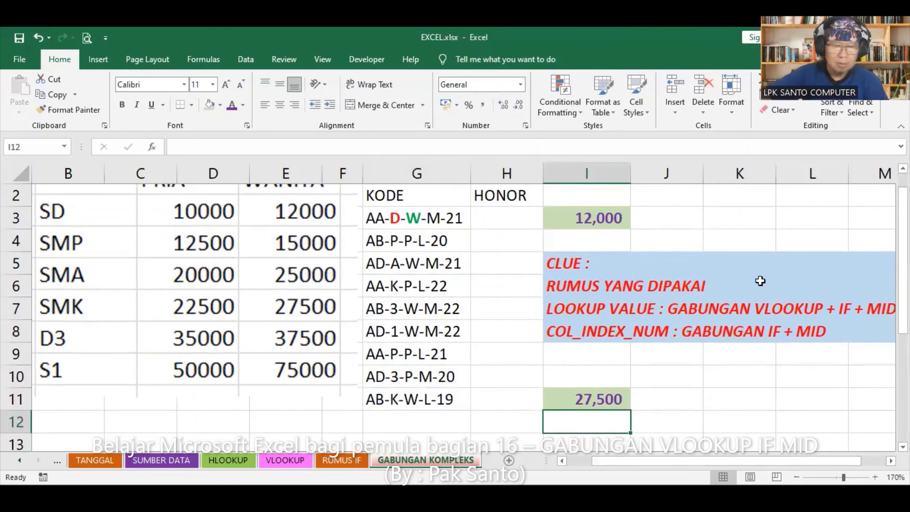
scroll(587, 332, up, 1)
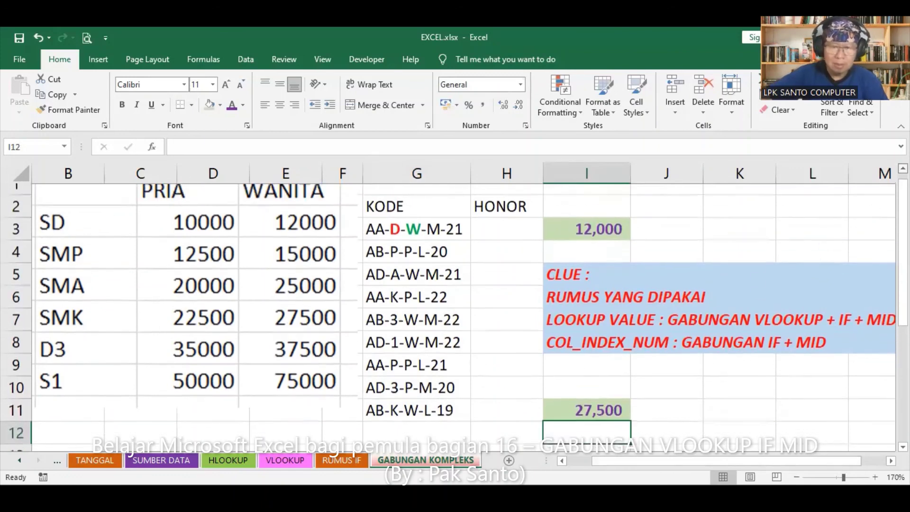
click(578, 401)
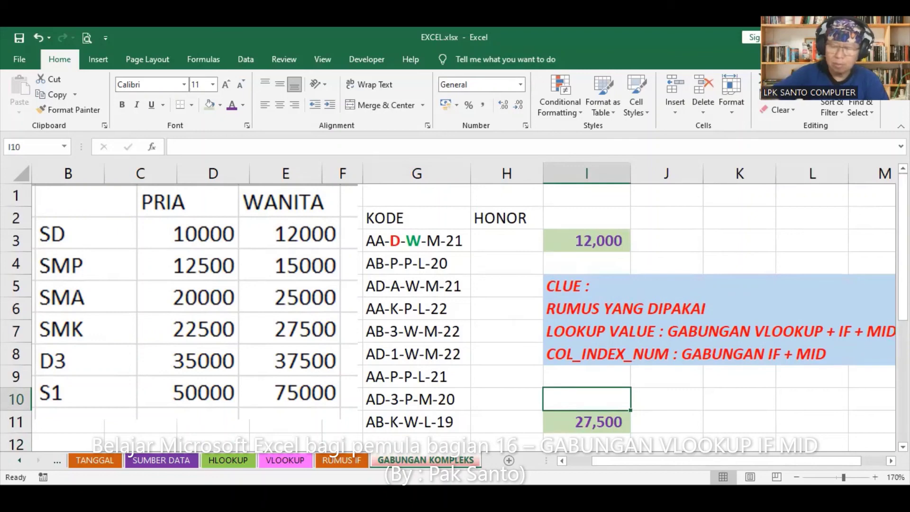
text(35000)
key(Return)
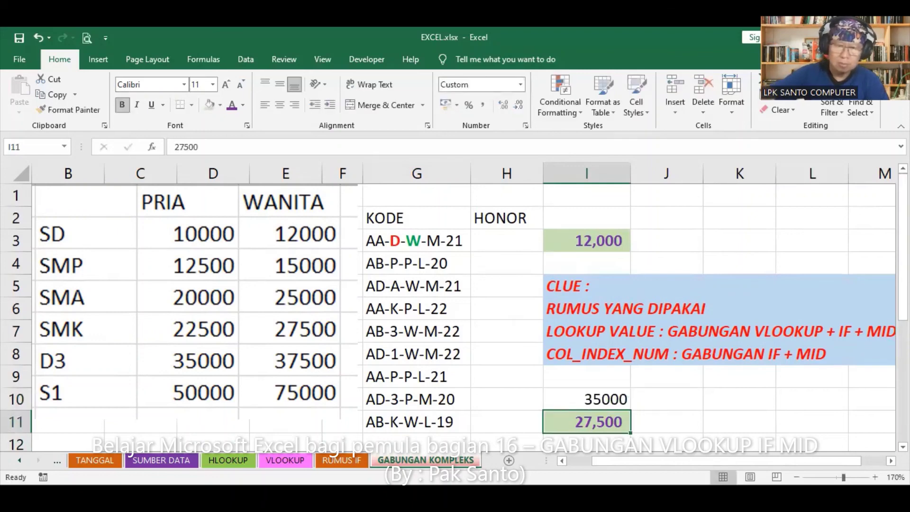
click(68, 110)
click(587, 400)
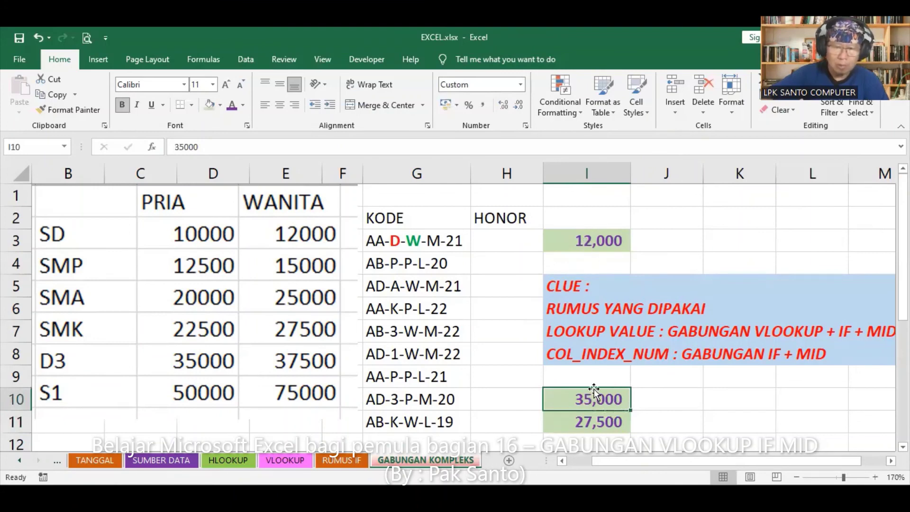
click(593, 238)
click(506, 237)
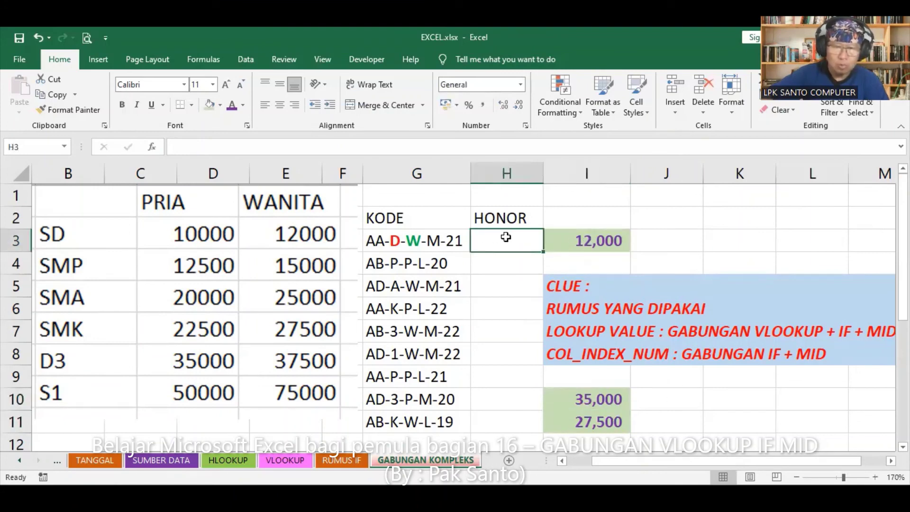